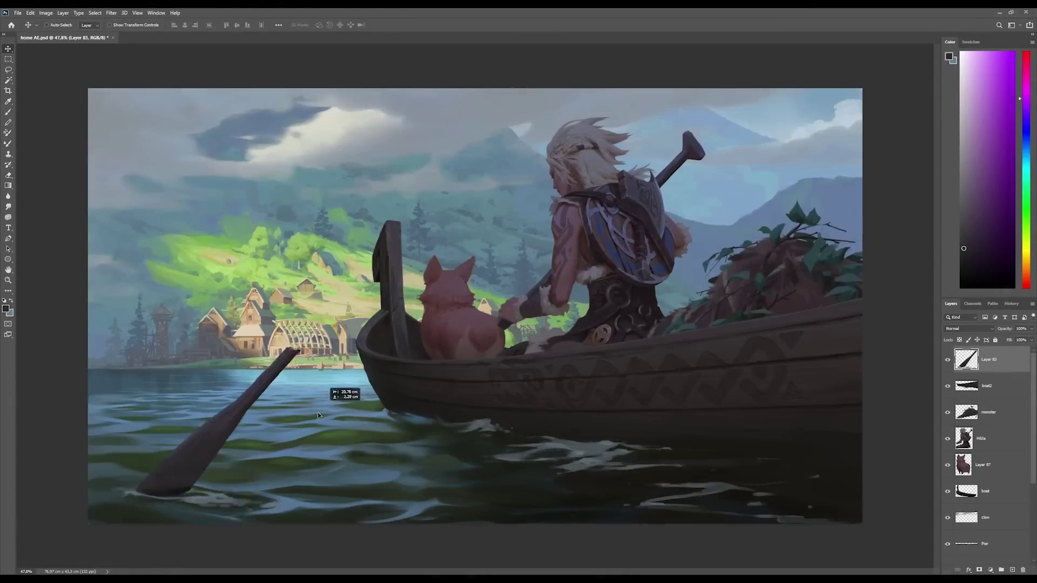
- Move the oar layer from the lower-left water up into the rower's hands over the boat
drag(318, 415, 757, 435)
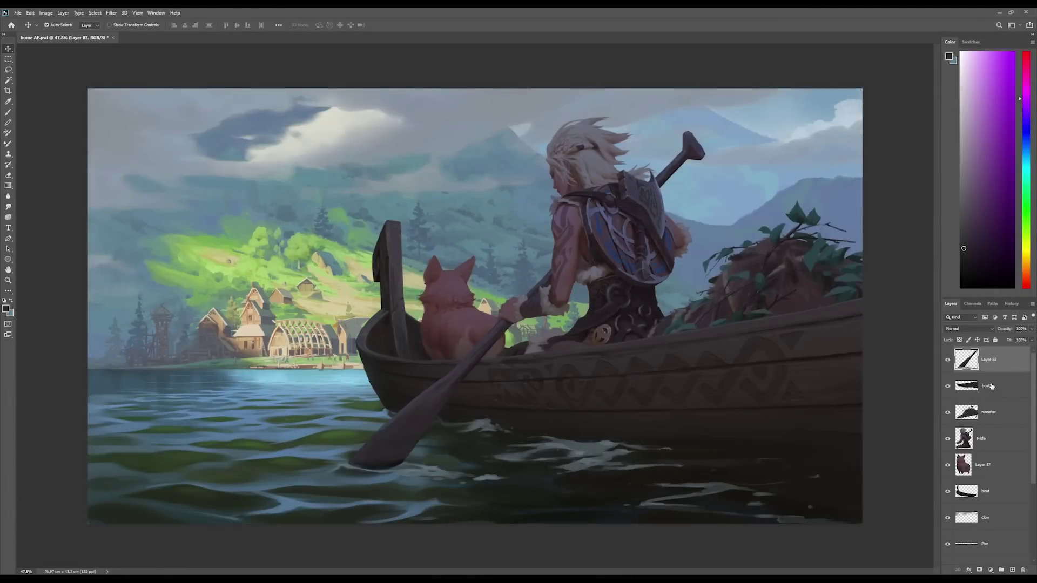
shift+click(992, 386)
drag(693, 372, 615, 480)
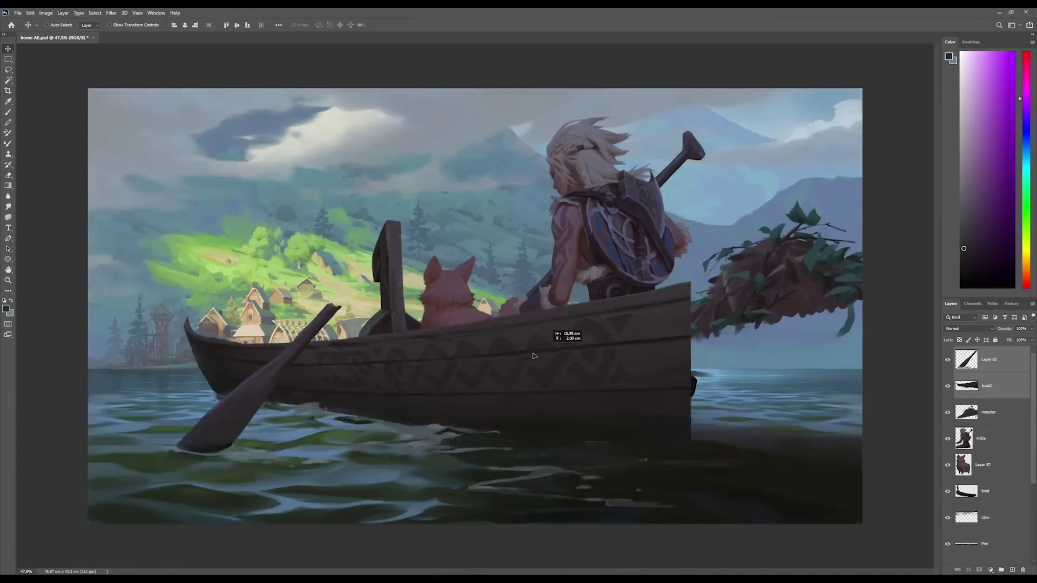
key(ctrl+z)
shift+click(993, 412)
drag(754, 319, 515, 304)
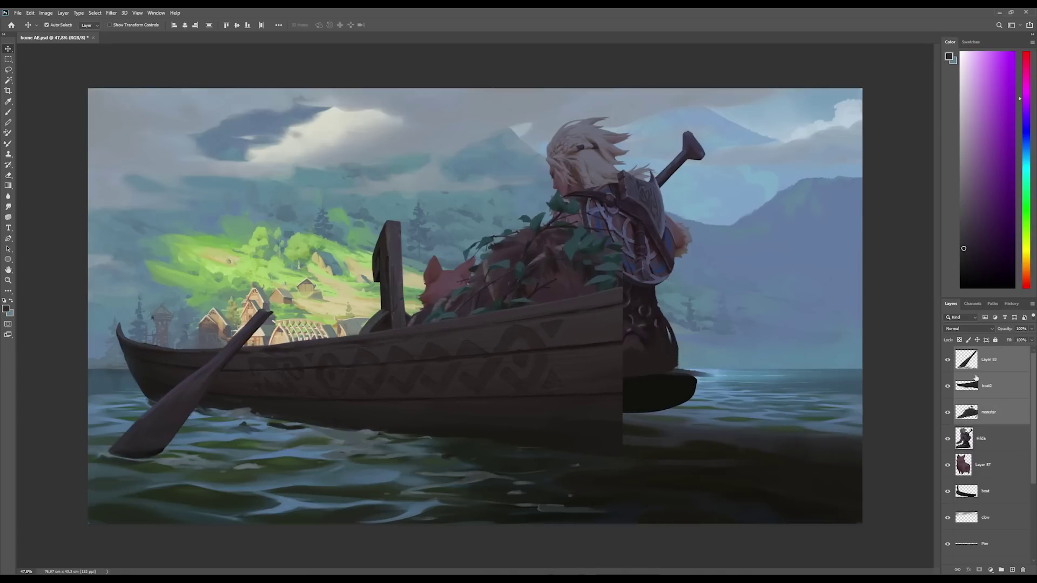
key(ctrl+z)
shift+click(981, 438)
drag(690, 344, 864, 397)
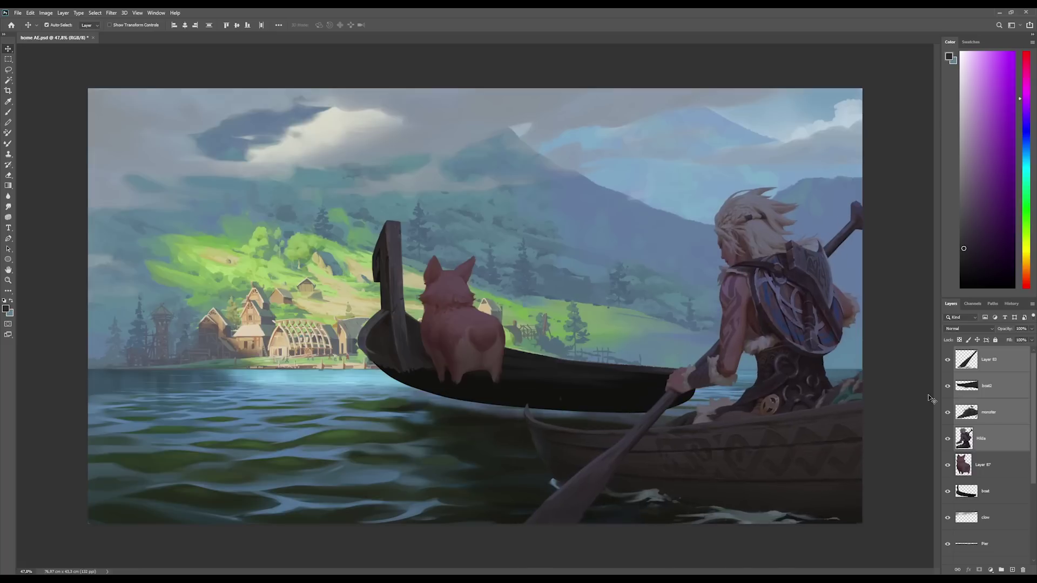
key(ctrl+z)
shift+click(982, 464)
drag(659, 367, 861, 454)
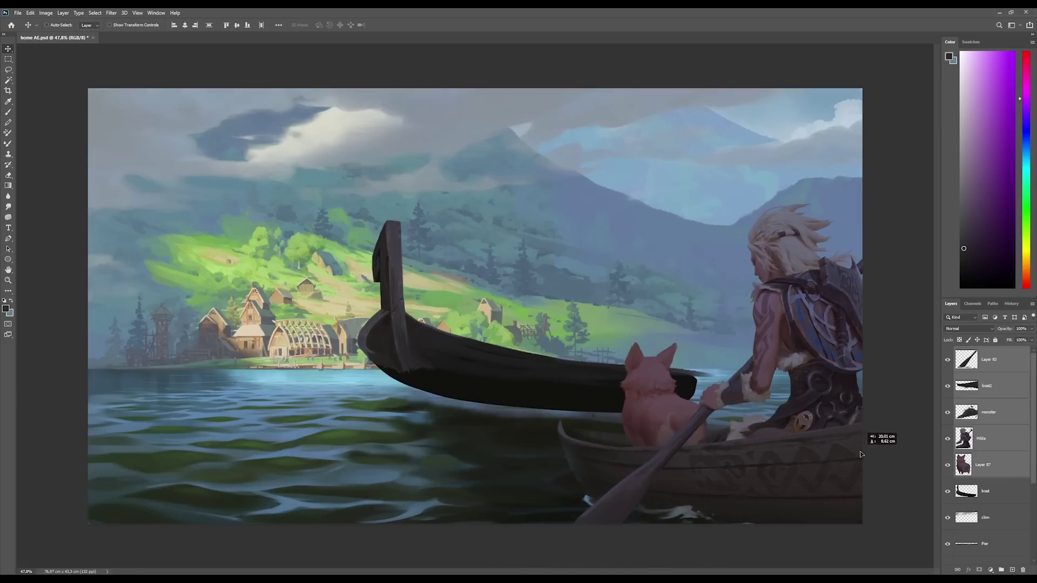
key(ctrl+z)
shift+click(1000, 494)
mouse_move(541, 334)
mouse_down()
mouse_move(666, 474)
mouse_move(696, 427)
mouse_up()
key(ctrl+z)
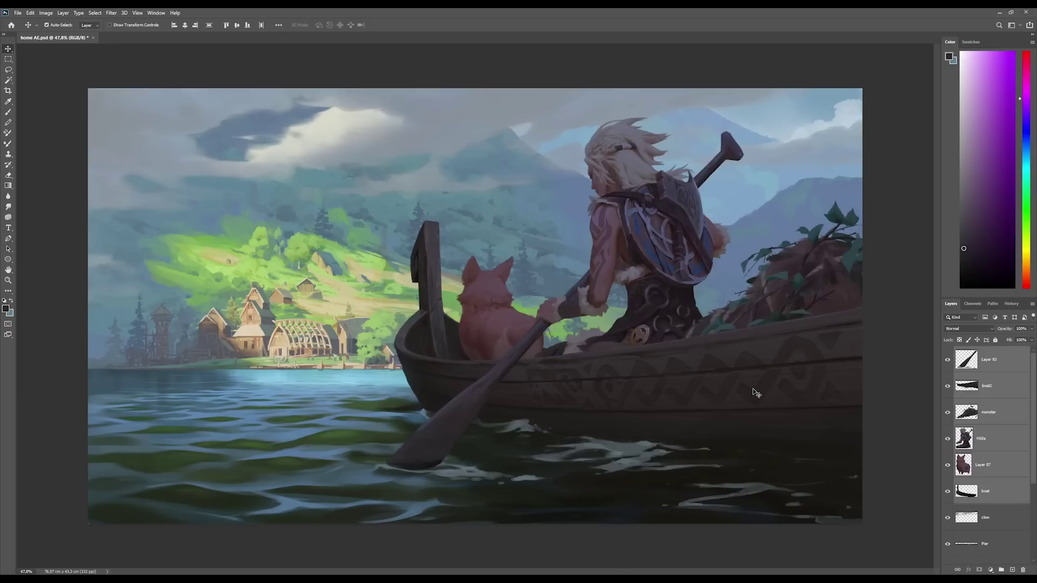
shift+click(996, 522)
mouse_move(725, 363)
mouse_down()
mouse_move(680, 444)
mouse_move(821, 398)
mouse_up()
key(ctrl+z)
scroll(1025, 484, down, 3)
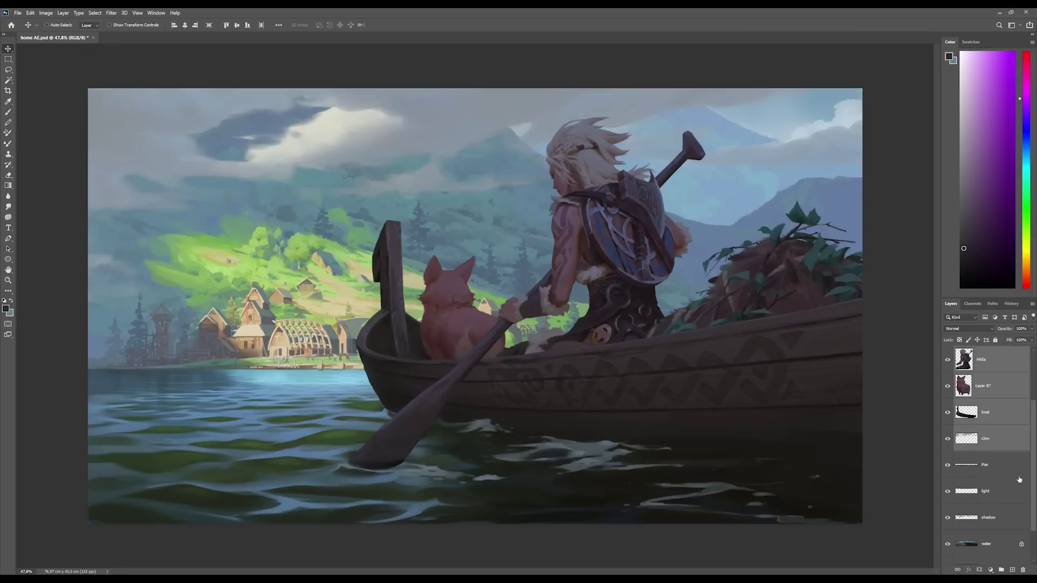
click(993, 470)
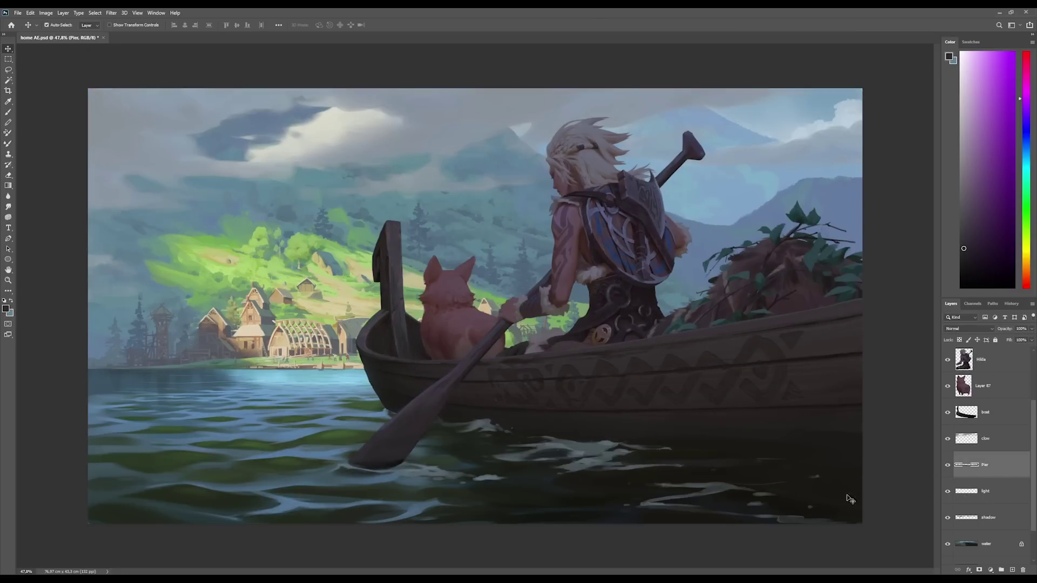
click(1005, 492)
drag(646, 479, 756, 483)
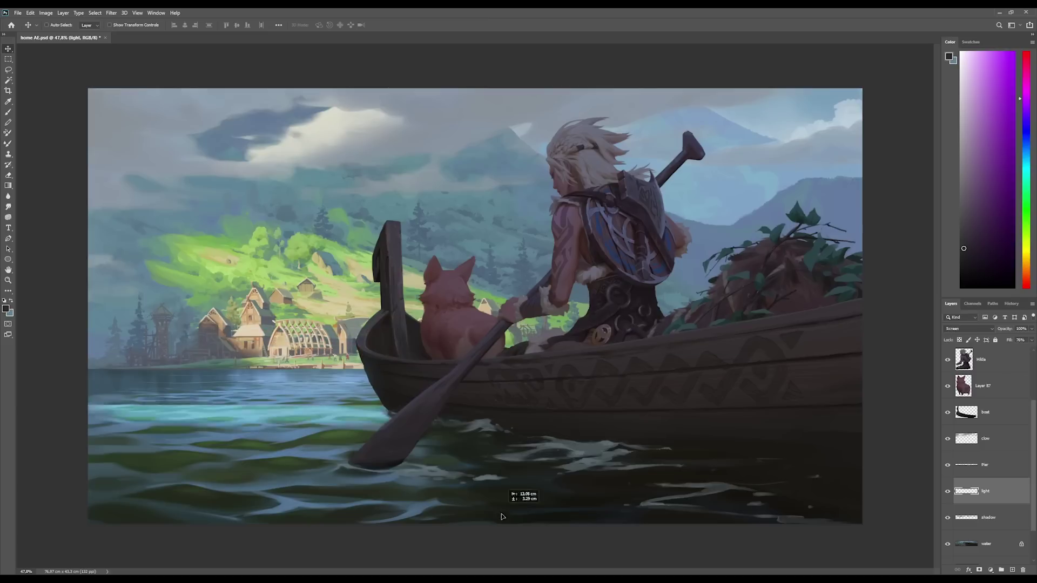
drag(540, 474, 476, 475)
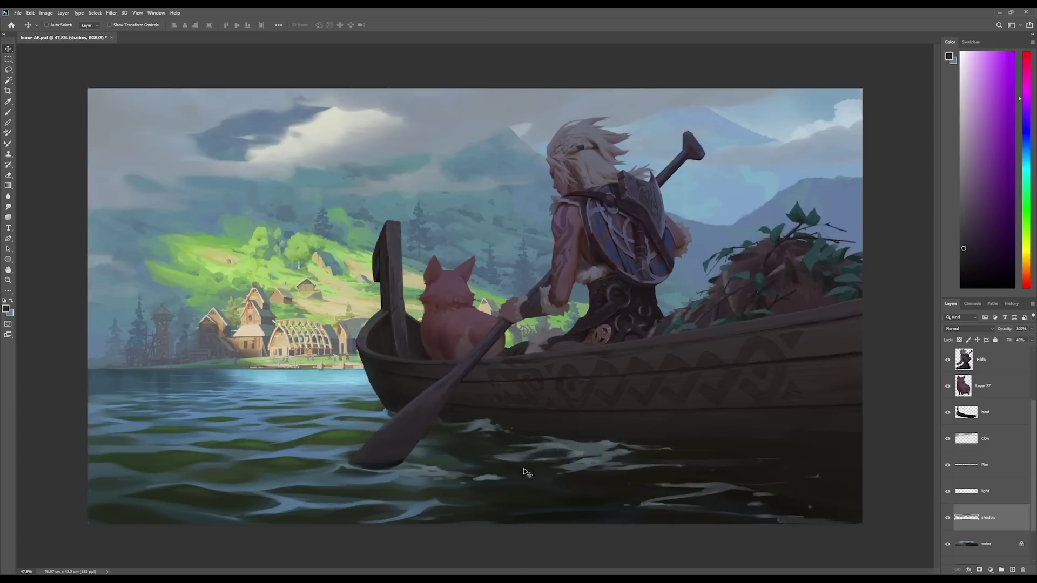
mouse_move(474, 475)
mouse_down()
mouse_move(484, 437)
mouse_move(518, 464)
mouse_move(458, 444)
mouse_up()
scroll(975, 530, down, 2)
click(995, 505)
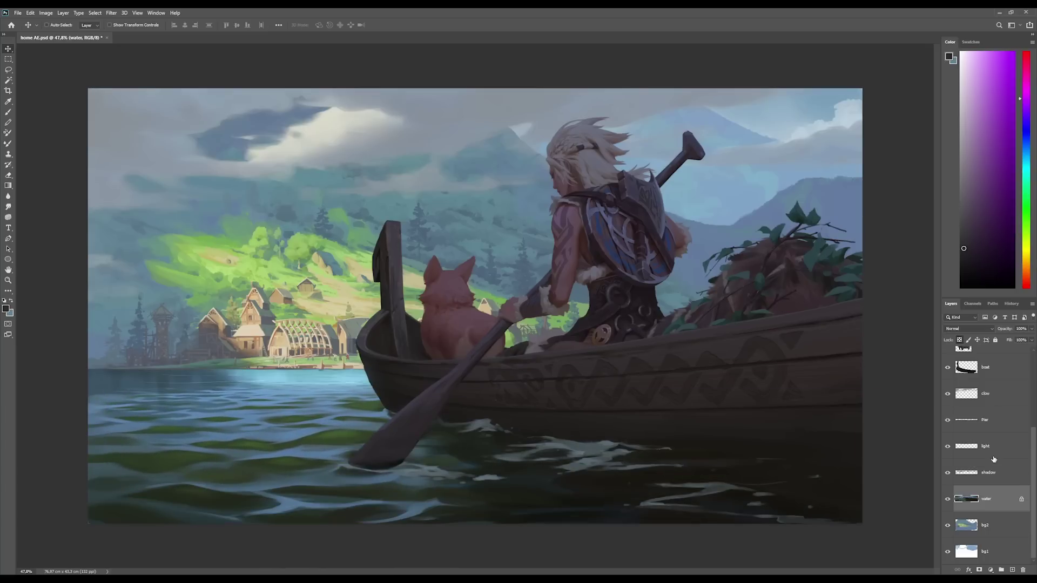
click(996, 451)
- Try a perspective stretch on the light layer, then cancel it back to a plain rectangle
key(ctrl+t)
scroll(742, 477, down, 3)
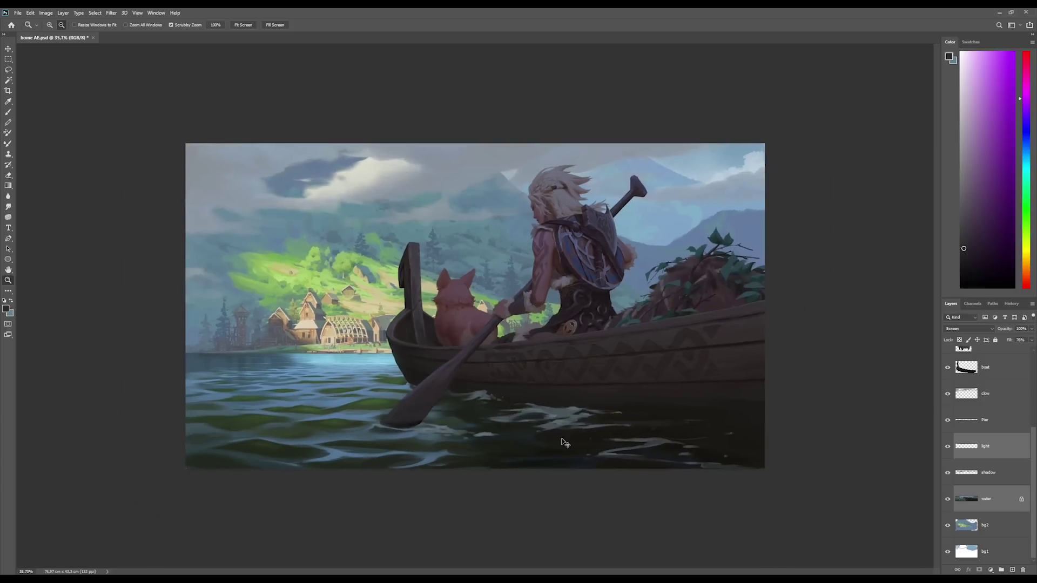
mouse_move(764, 471)
mouse_down()
mouse_move(889, 449)
mouse_move(786, 443)
mouse_up()
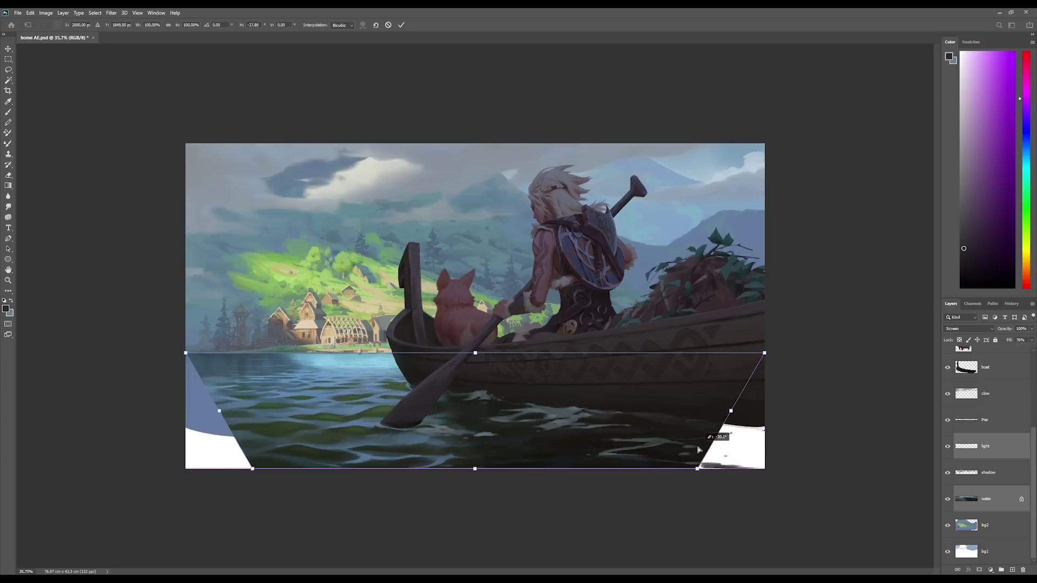
drag(786, 443, 853, 445)
drag(475, 469, 463, 524)
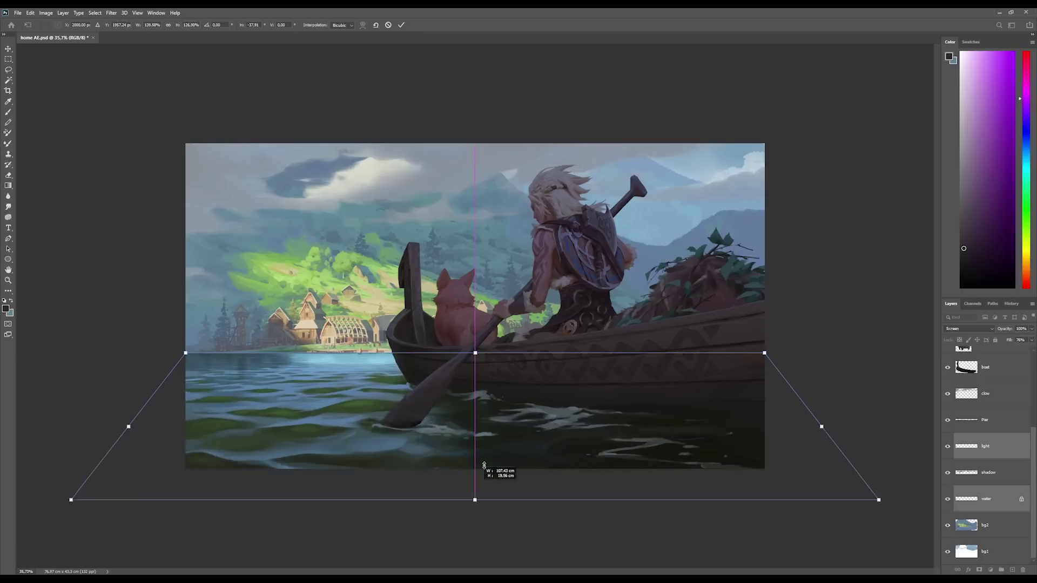
drag(463, 524, 475, 469)
key(ctrl+z)
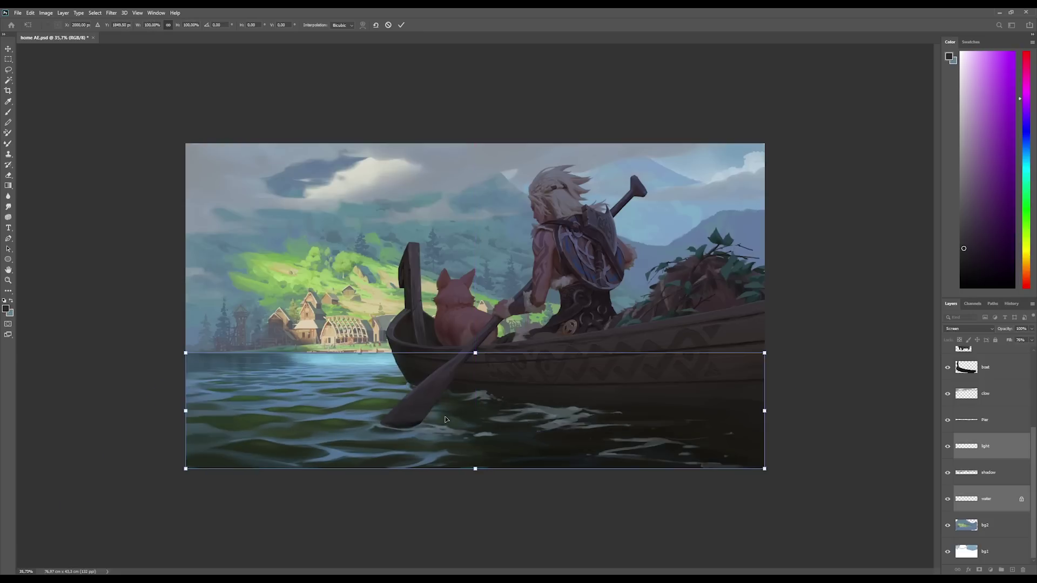
- Select the bg2 background layer and shift it slightly
scroll(414, 413, up, 2)
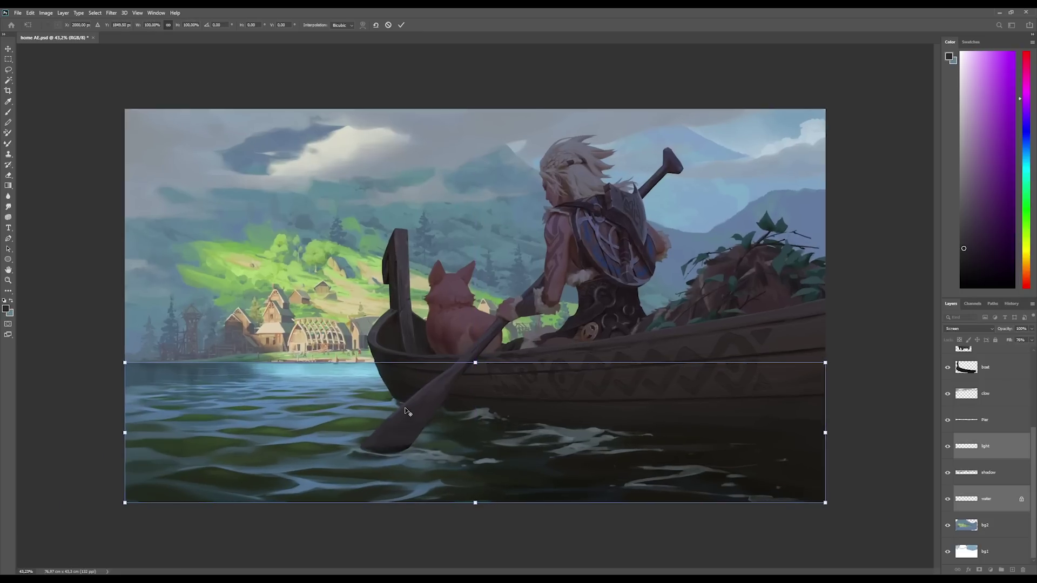
click(997, 525)
mouse_move(561, 440)
mouse_down()
mouse_move(536, 431)
mouse_move(559, 438)
mouse_up()
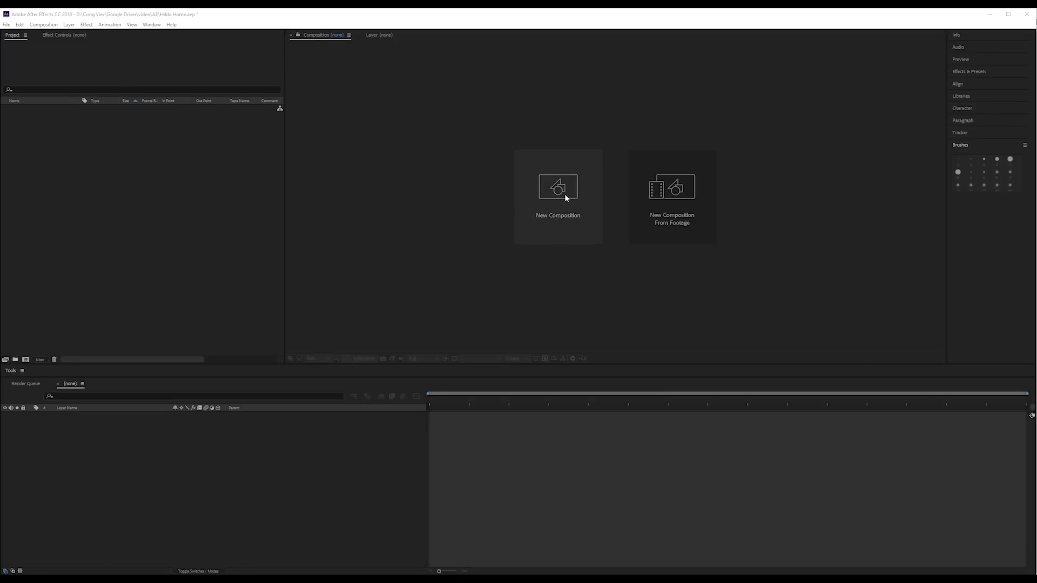
- Create a 1920×1080 Comp 1 and import home AE.psd as a layered composition
click(565, 195)
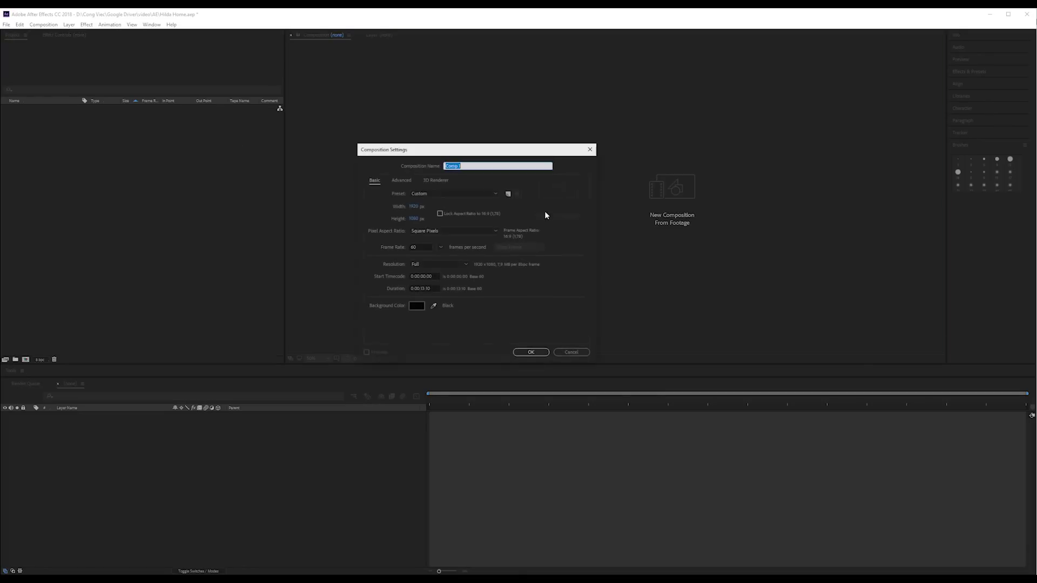
click(531, 353)
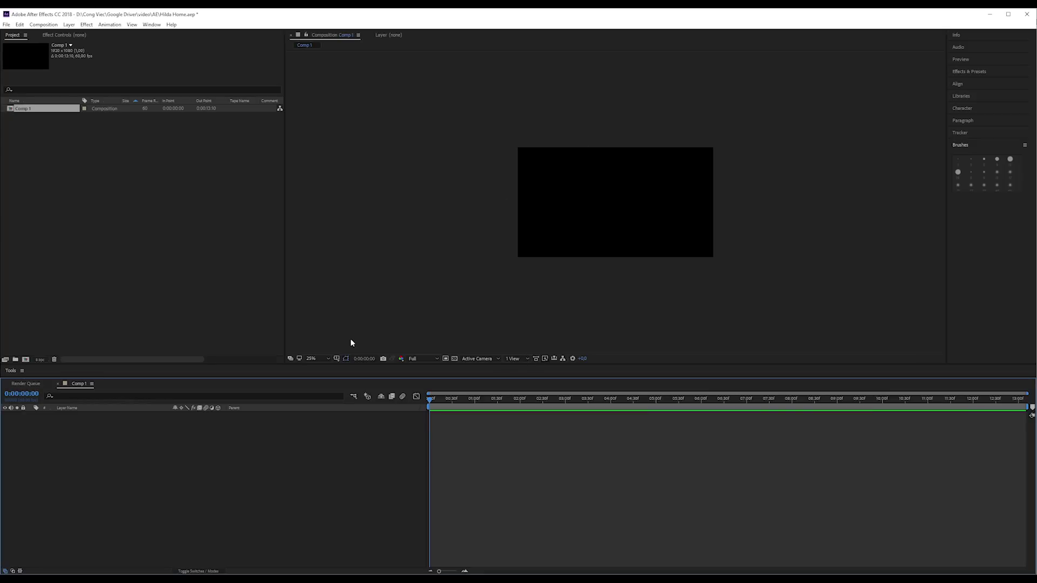
double_click(161, 245)
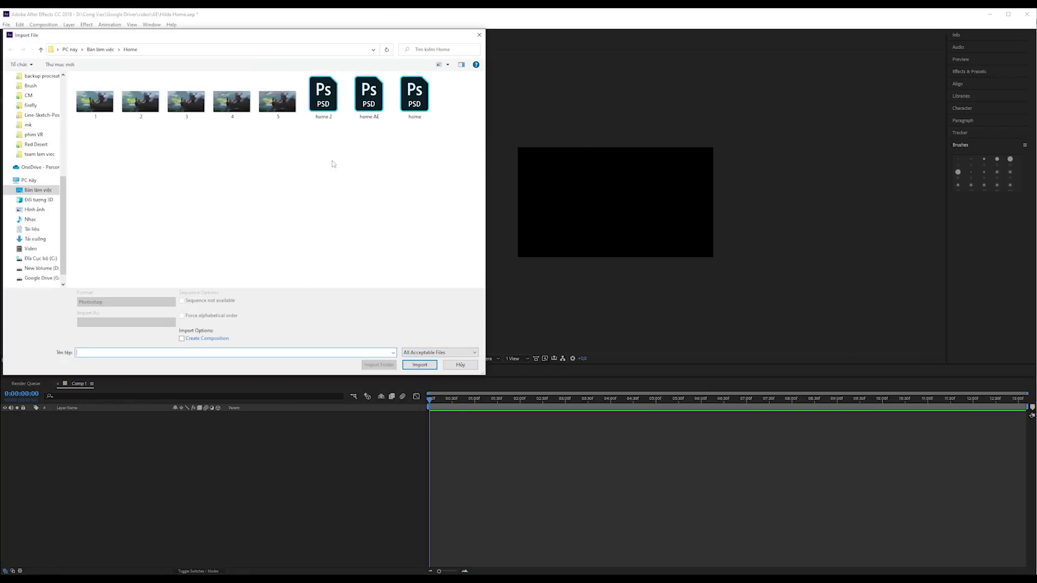
double_click(355, 104)
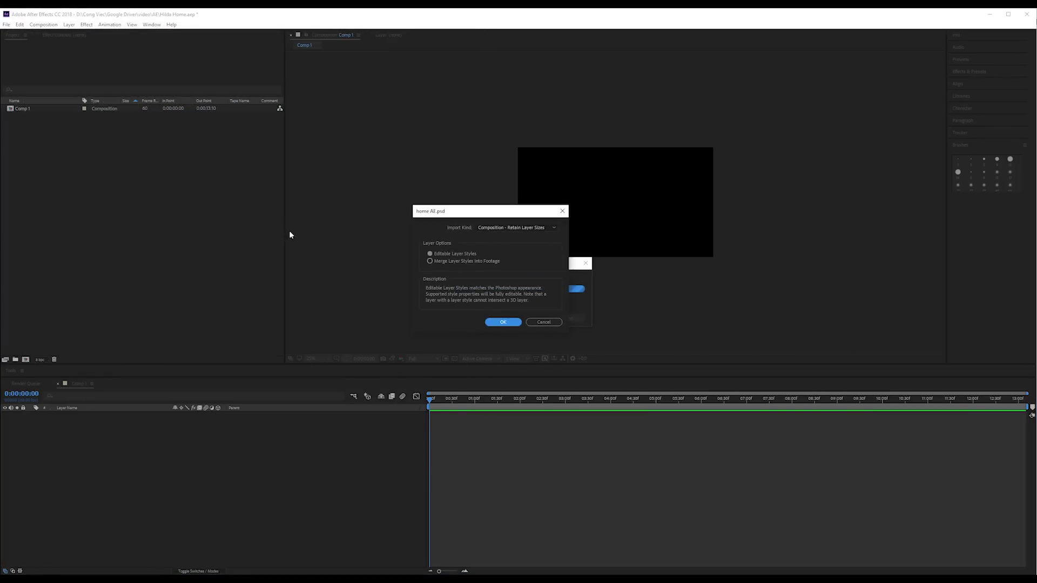
click(503, 322)
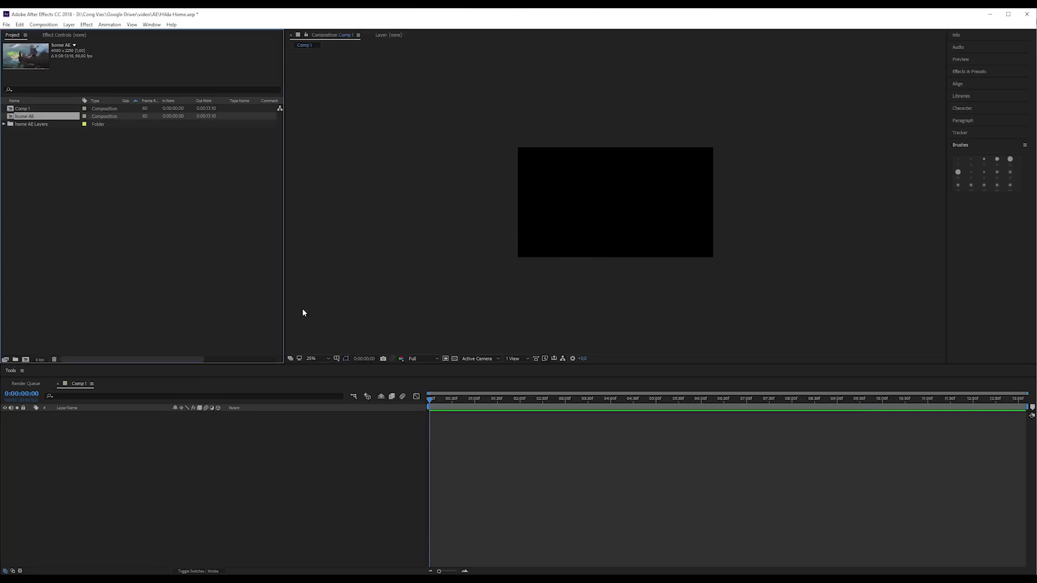
- Add home AE to Comp 1 scaled to fit the frame, then open it and select bg1
drag(16, 121, 176, 433)
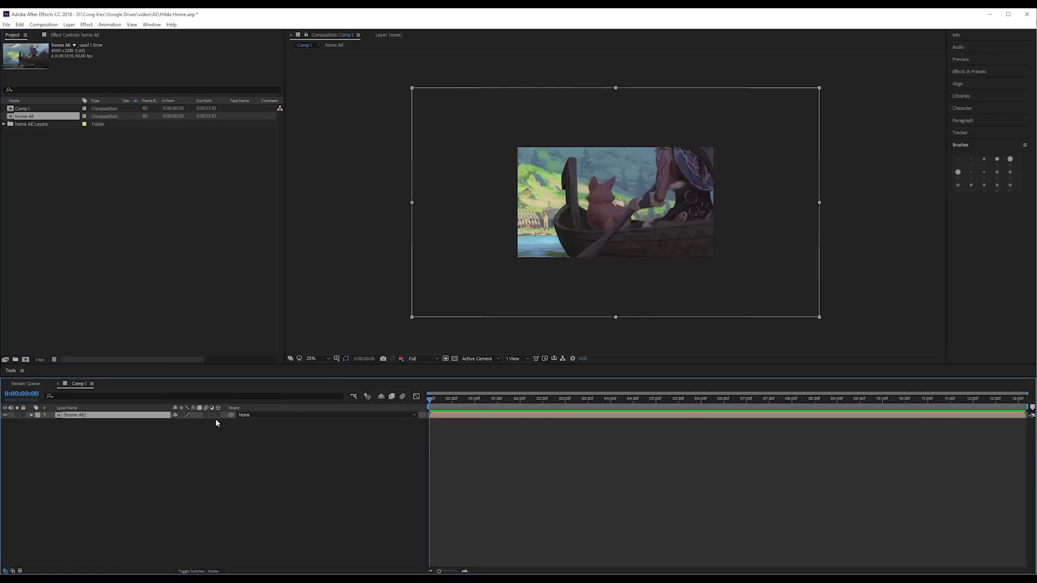
drag(818, 204, 714, 204)
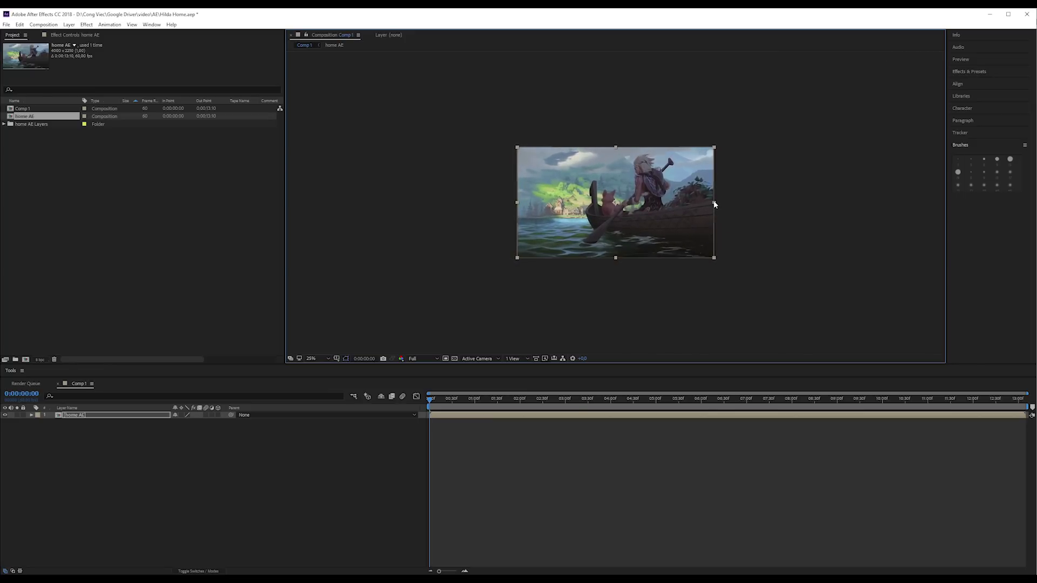
click(763, 221)
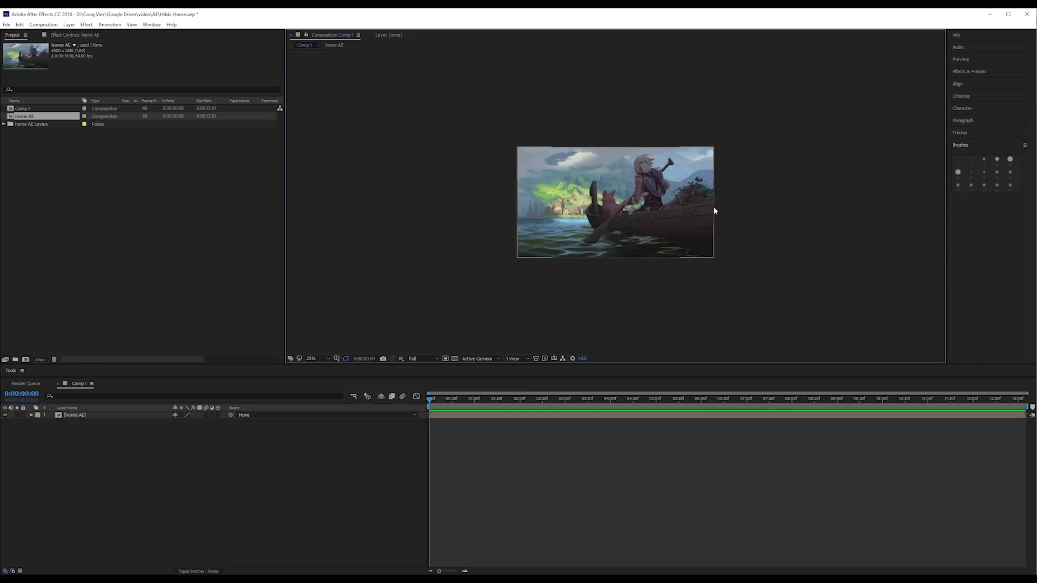
double_click(650, 203)
click(530, 484)
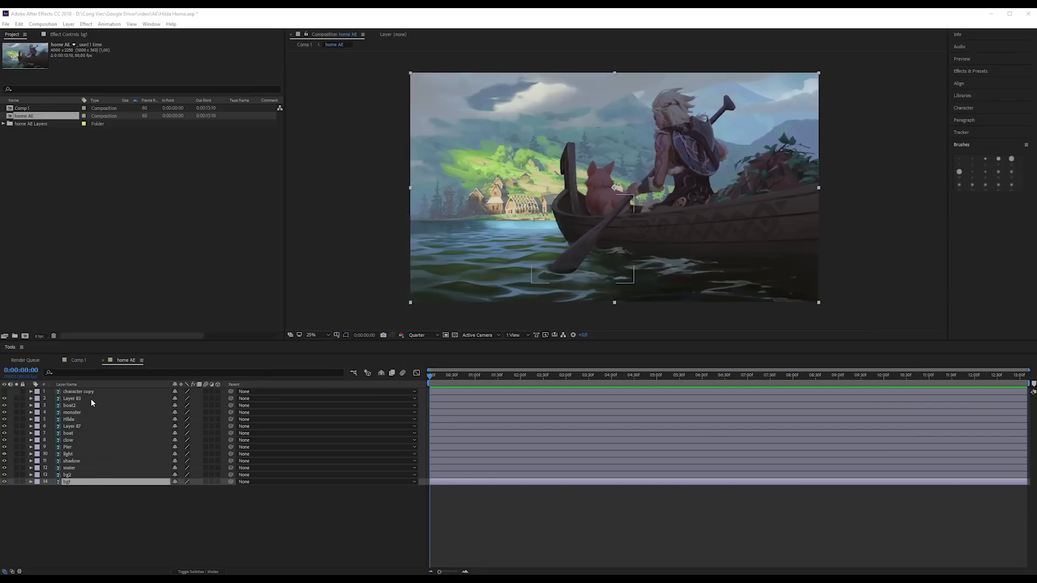
- Turn on the 3D Layer switch for all 14 home AE layers, then select Layer 83 and bg1
key(ctrl+a)
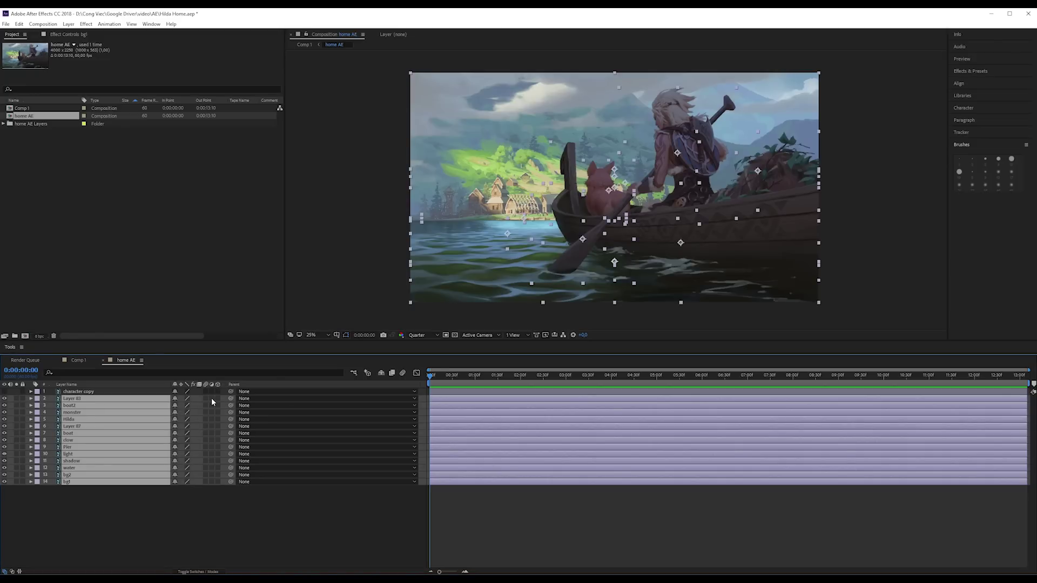
click(218, 402)
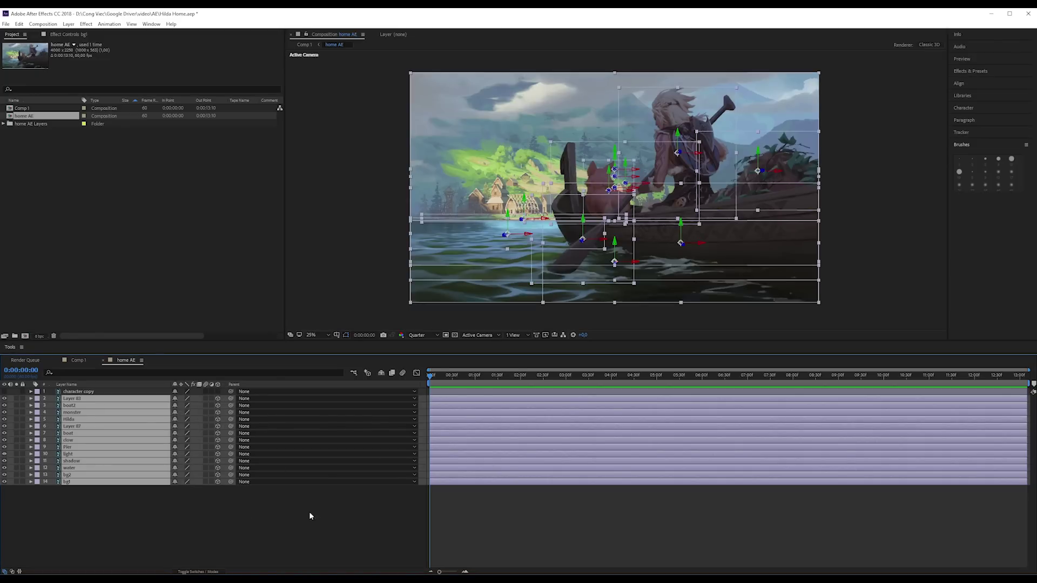
click(354, 281)
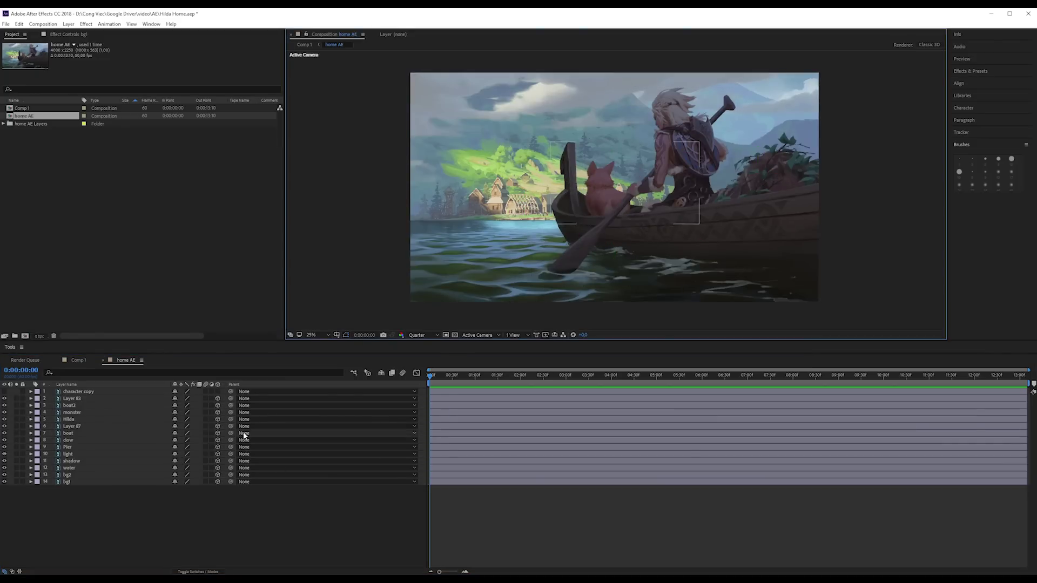
click(129, 399)
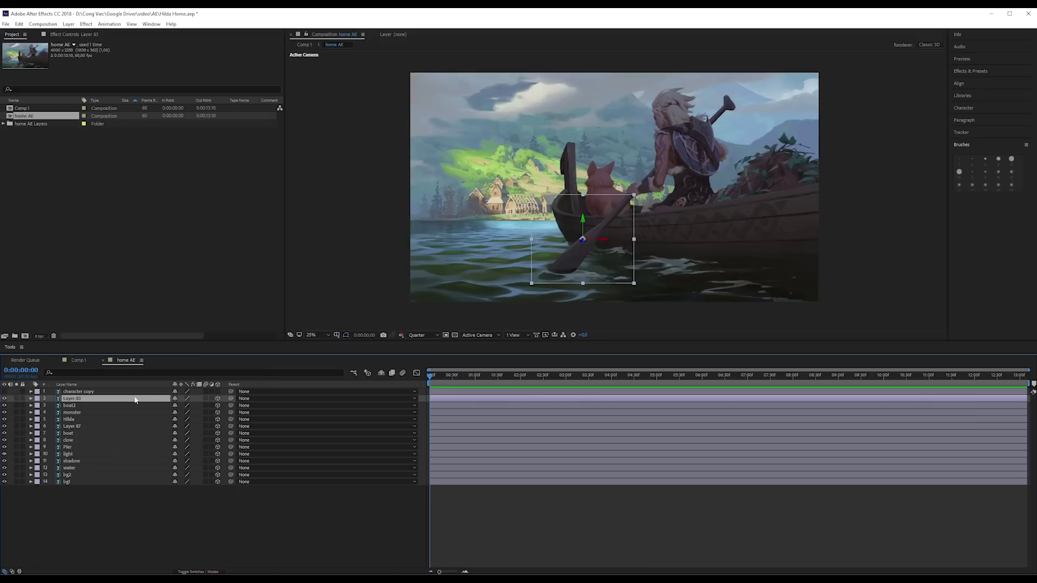
click(106, 483)
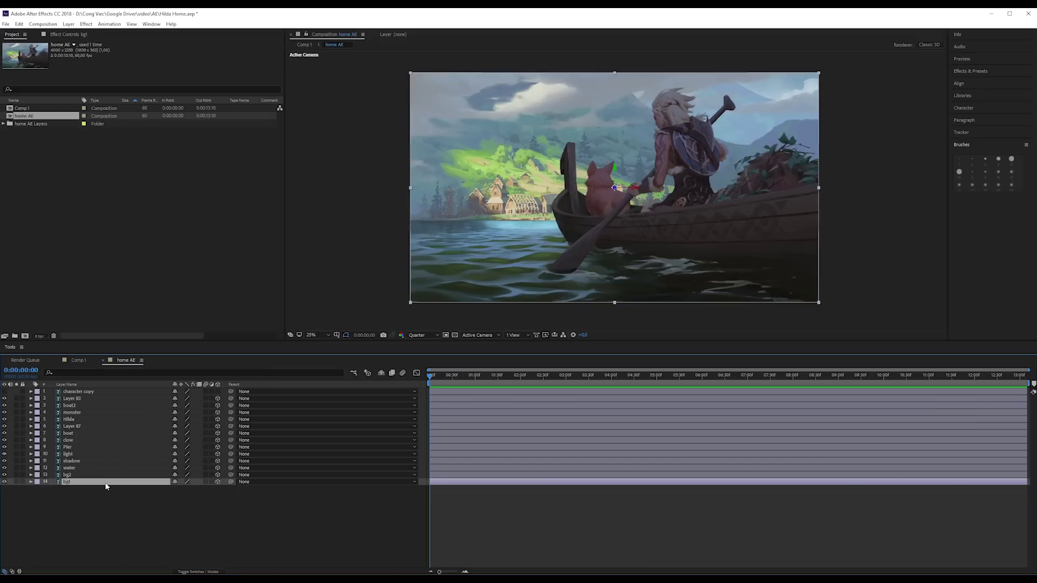
- Shrink bg1 in three keyboard nudges, then enlarge it to fill the whole frame
click(654, 206)
key(alt+KP_Subtract)
key(alt+KP_Subtract)
key(alt+KP_Subtract)
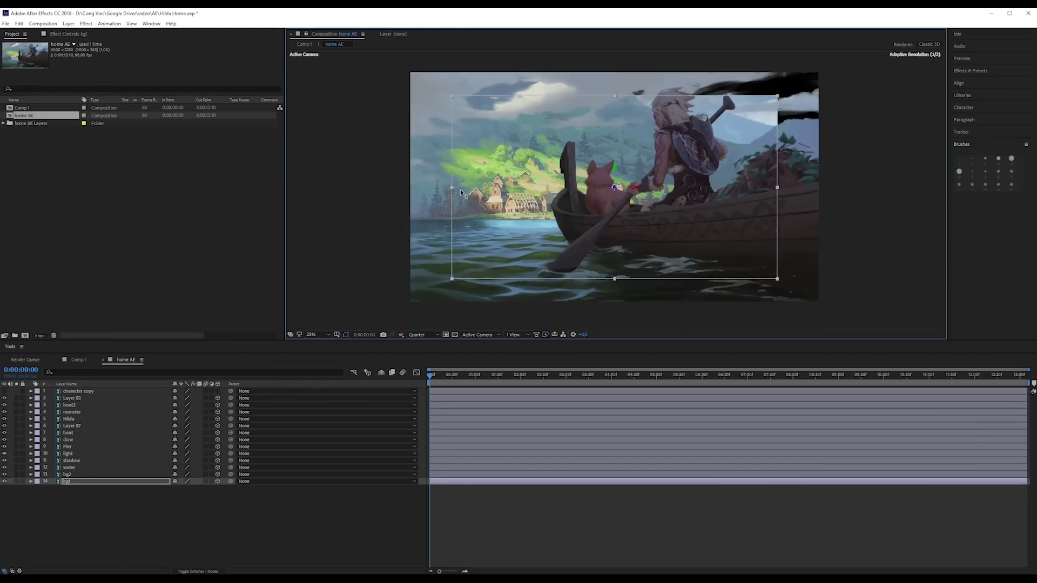
key(alt+KP_Subtract)
key(alt+KP_Subtract)
key(alt+KP_Subtract)
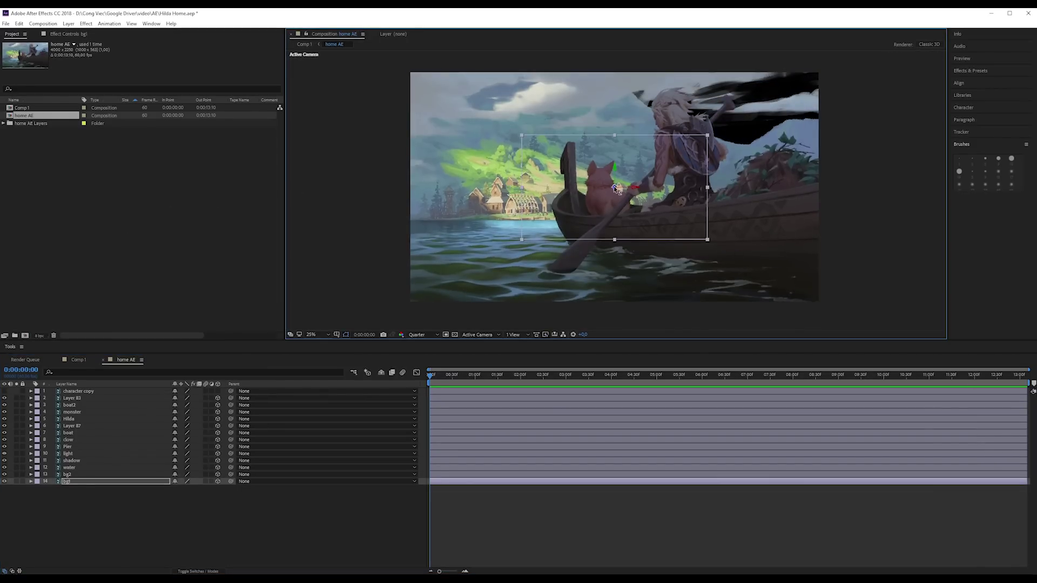
key(alt+KP_Subtract)
key(alt+KP_Subtract)
key(alt+KP_Subtract)
key(alt+KP_Subtract)
key(alt+KP_Subtract)
key(alt+KP_Subtract)
key(alt+KP_Subtract)
key(alt+KP_Subtract)
key(alt+KP_Subtract)
key(alt+KP_Subtract)
key(alt+KP_Subtract)
key(alt+KP_Subtract)
drag(664, 190, 821, 183)
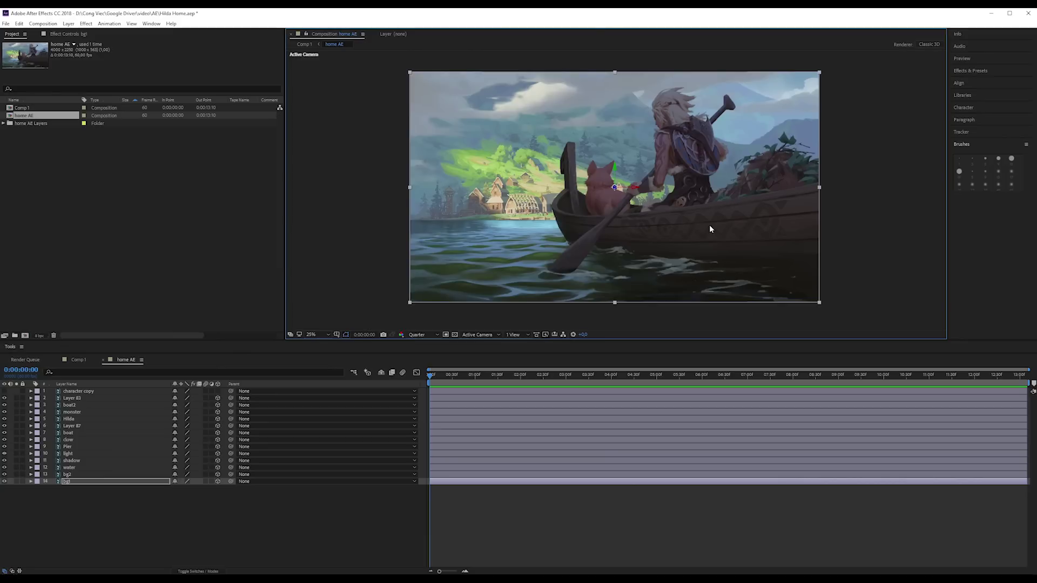
click(129, 474)
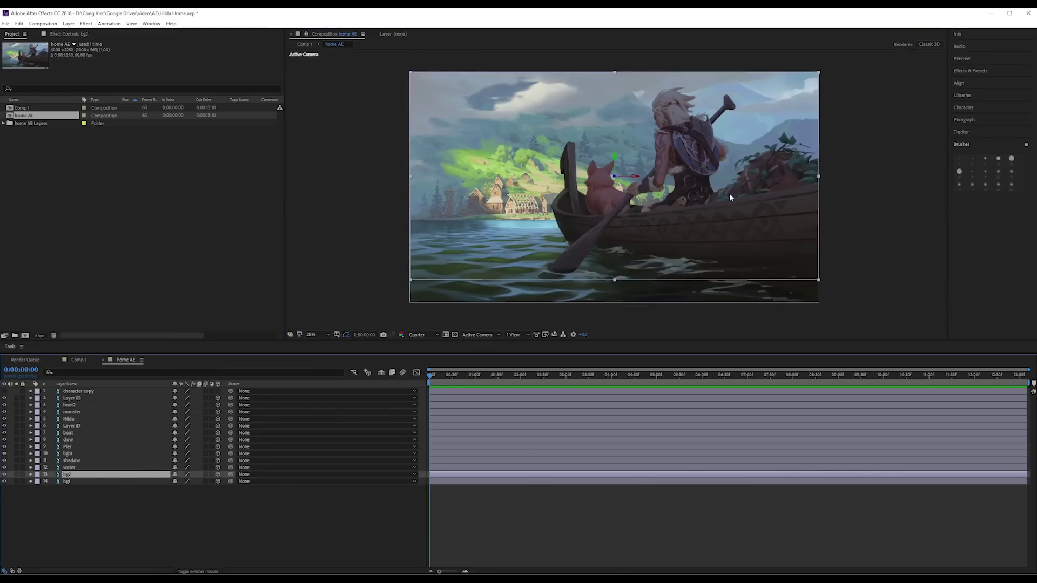
- Lower bg2 along its Y axis and tilt it back to about -27° X Rotation
key(r)
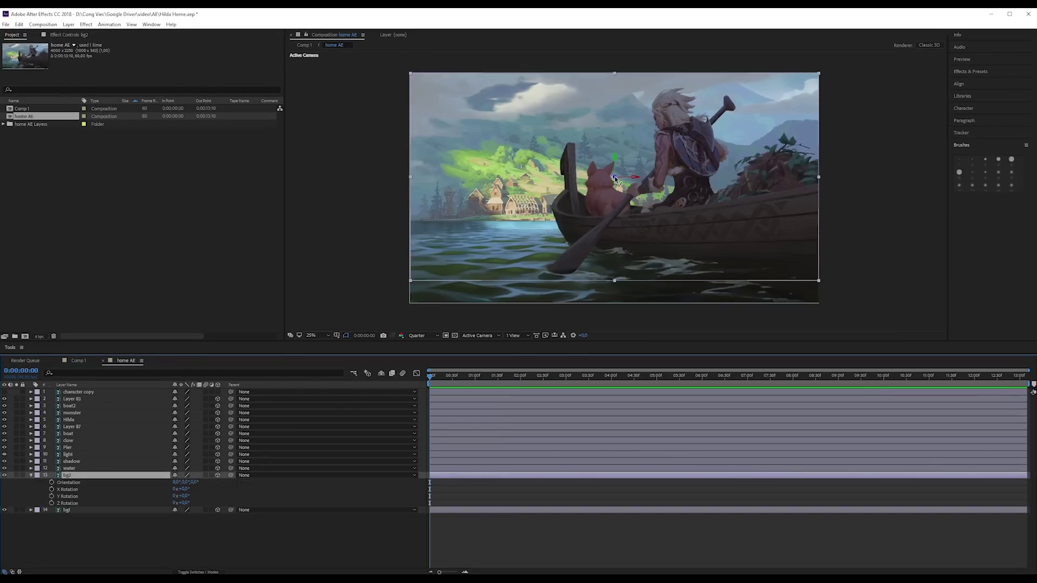
drag(614, 178, 615, 217)
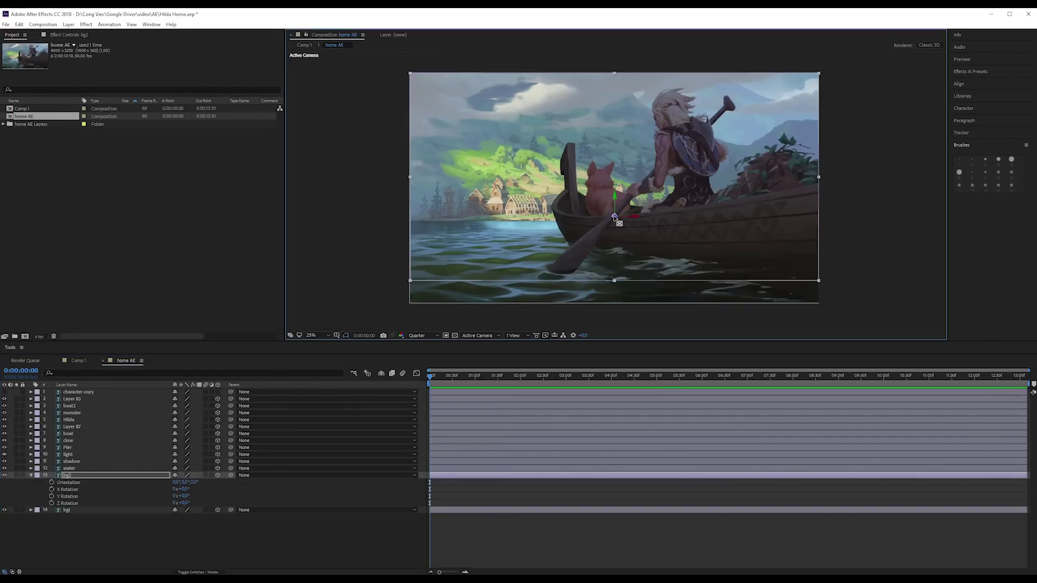
drag(184, 490, 169, 489)
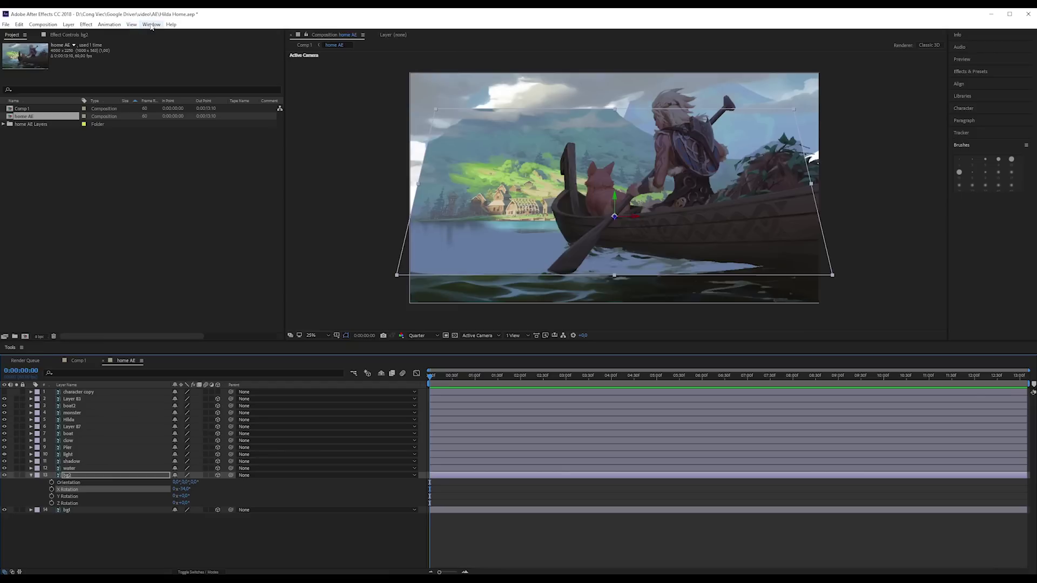
key(ctrl+v)
- Stretch bg2's top edge up to the frame top and apply the CC Power Pin effect
drag(616, 109, 620, 74)
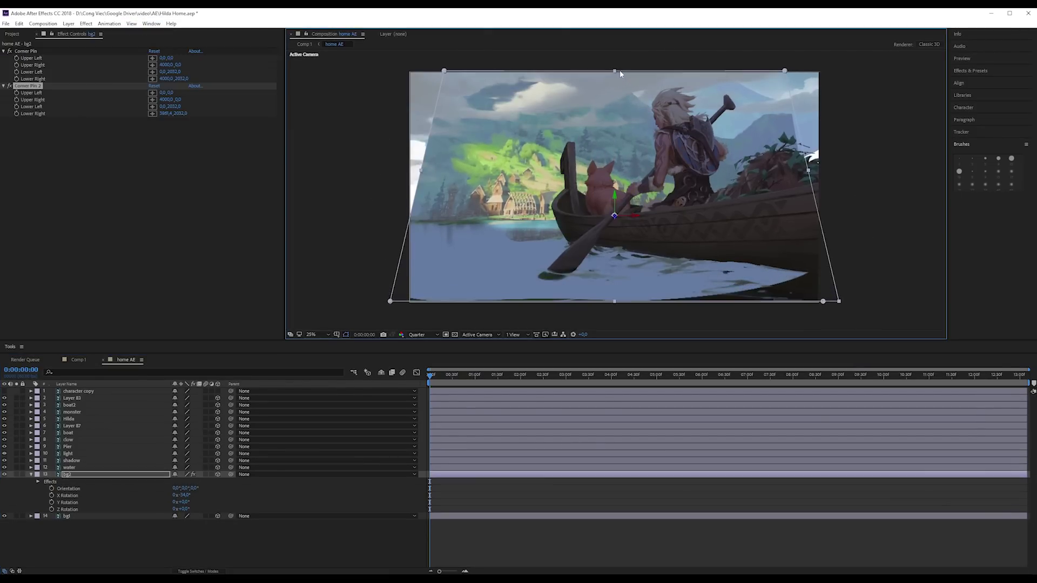
click(68, 23)
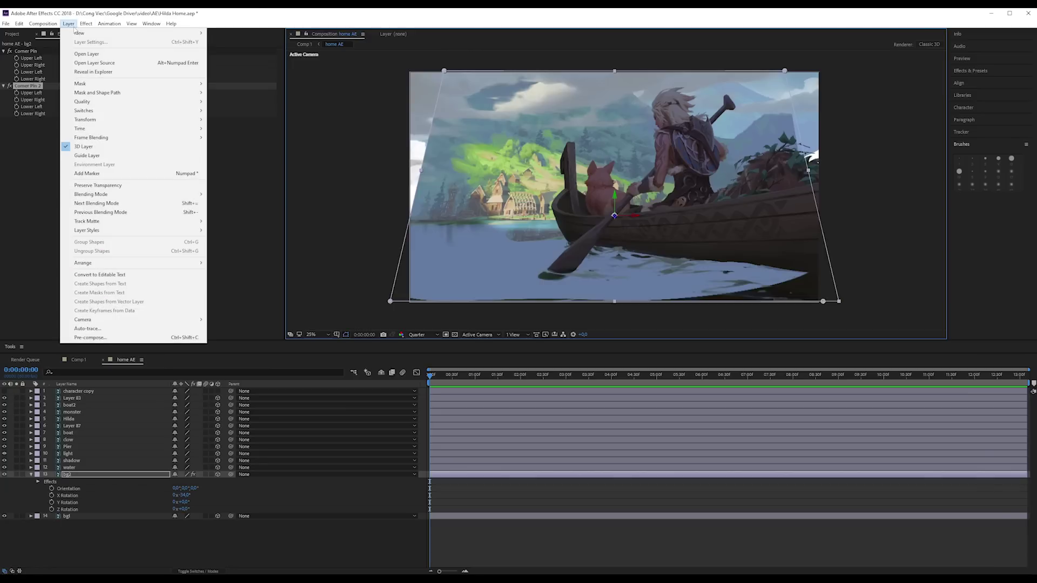
mouse_move(148, 118)
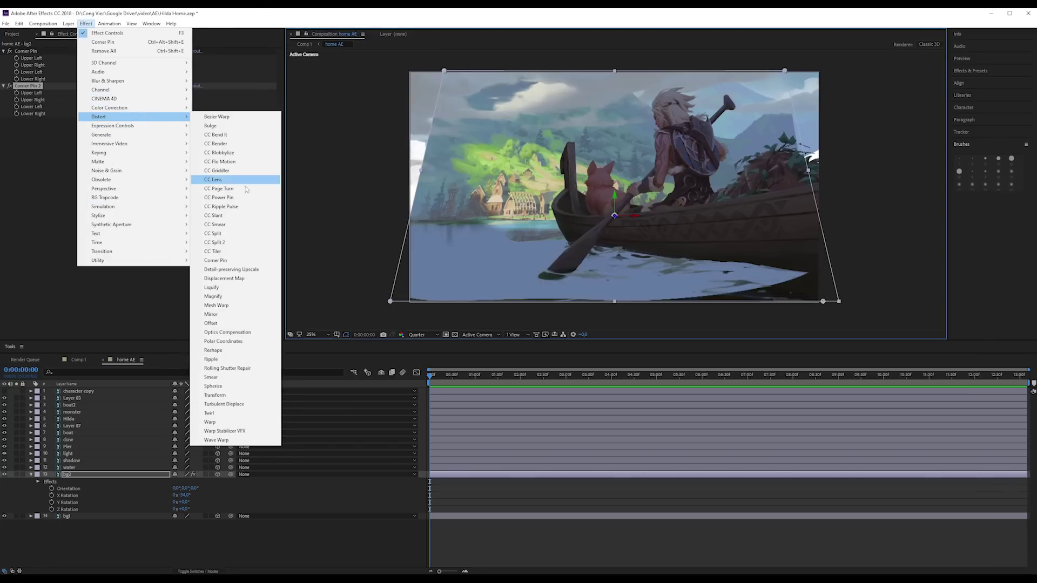
click(239, 198)
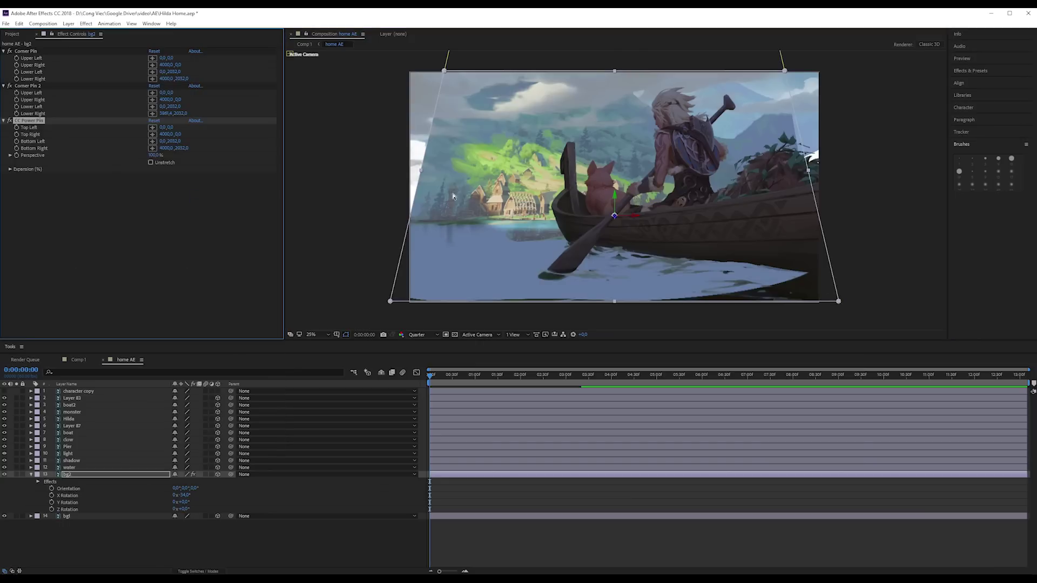
- Pull the Power Pin top corners outward, bottom corners inward, and raise the bottom edge
drag(786, 73, 784, 71)
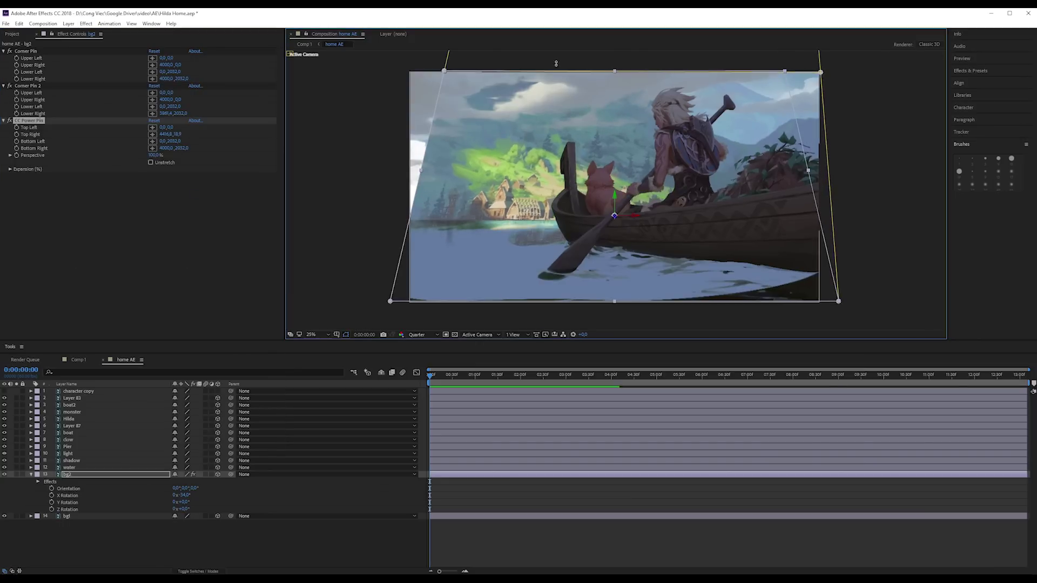
drag(444, 71, 409, 71)
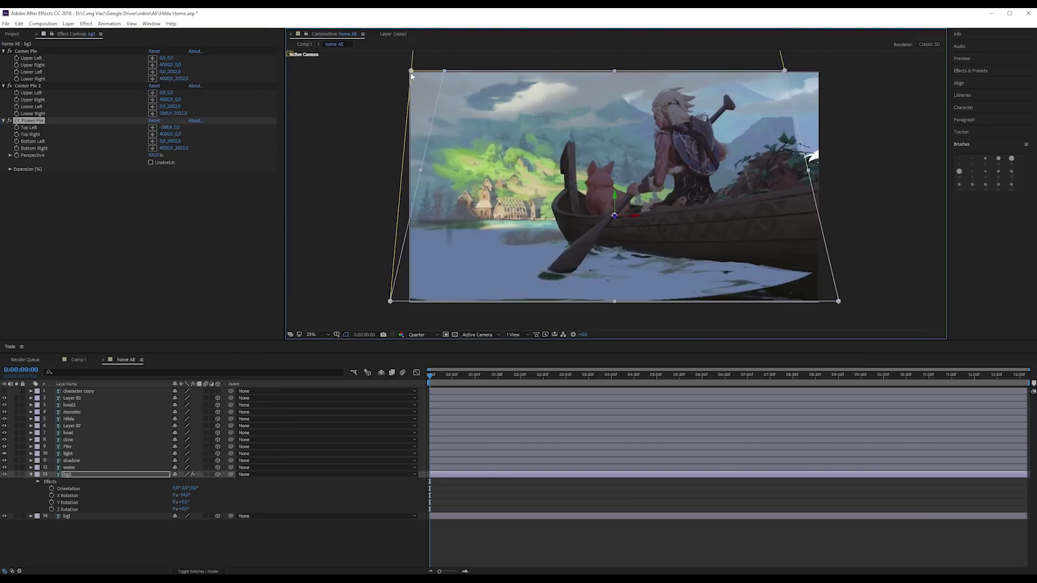
drag(785, 72, 821, 72)
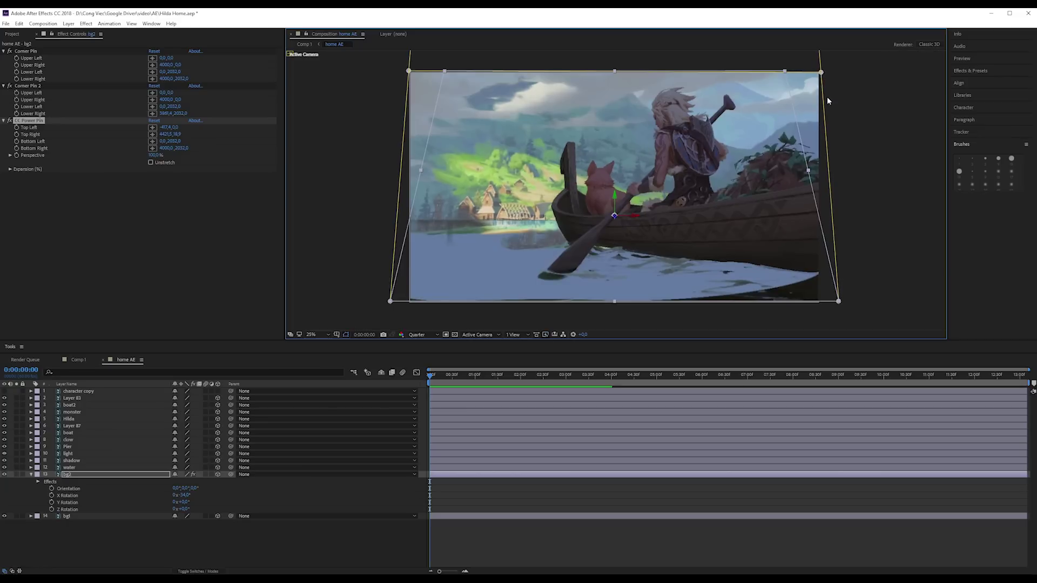
drag(839, 301, 822, 303)
drag(391, 304, 410, 306)
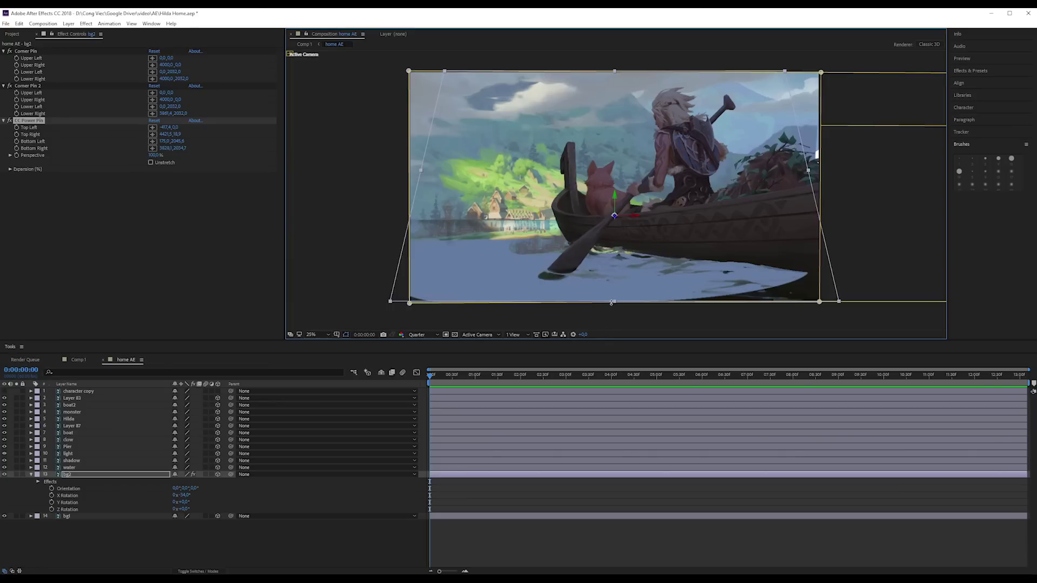
mouse_move(613, 304)
mouse_down()
mouse_move(617, 271)
mouse_move(624, 276)
mouse_up()
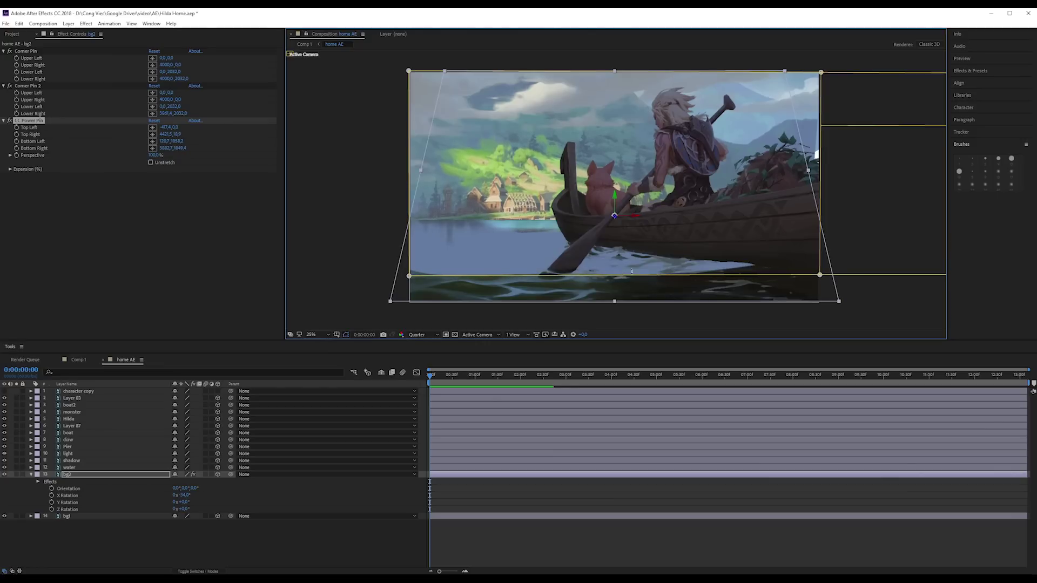
click(879, 175)
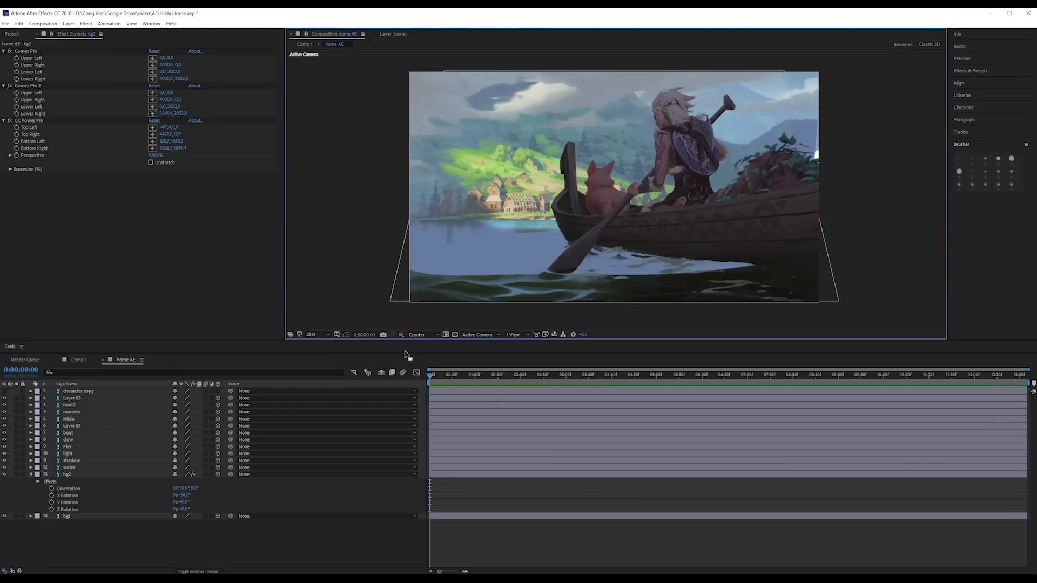
- Parent the light layer to water and move water's anchor point to its top edge
click(101, 475)
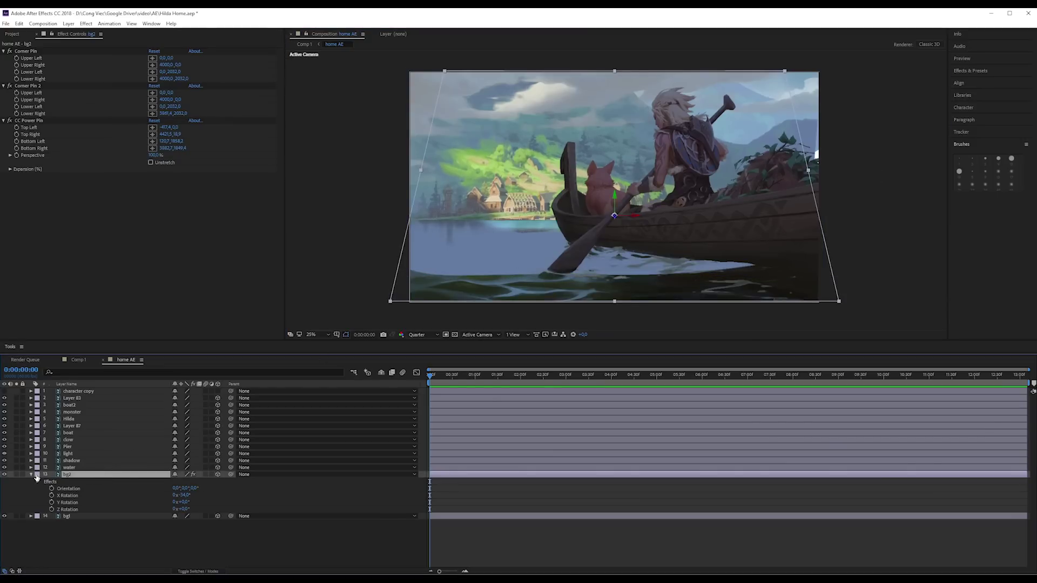
click(31, 475)
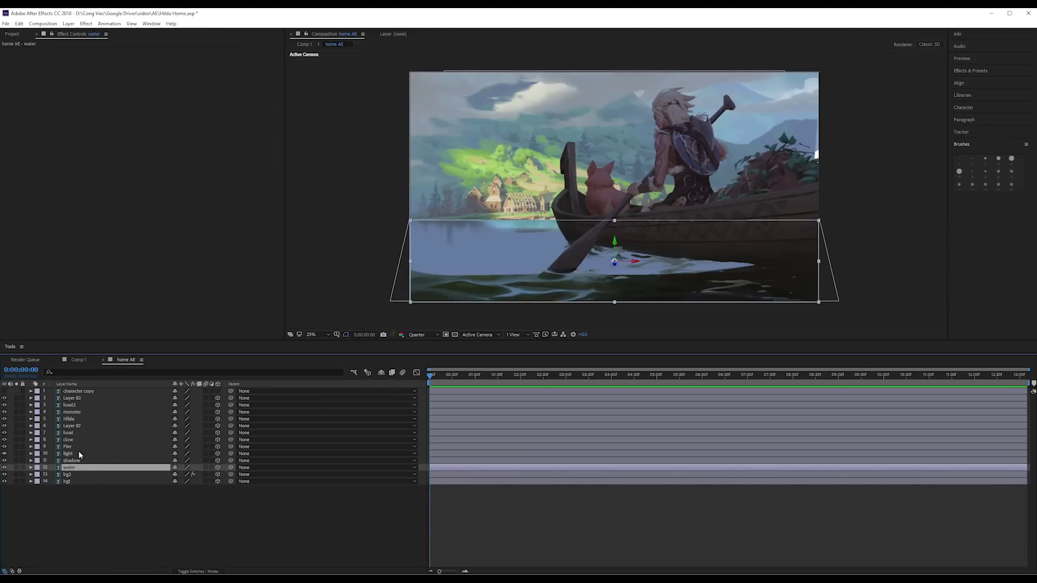
click(108, 454)
drag(231, 454, 110, 468)
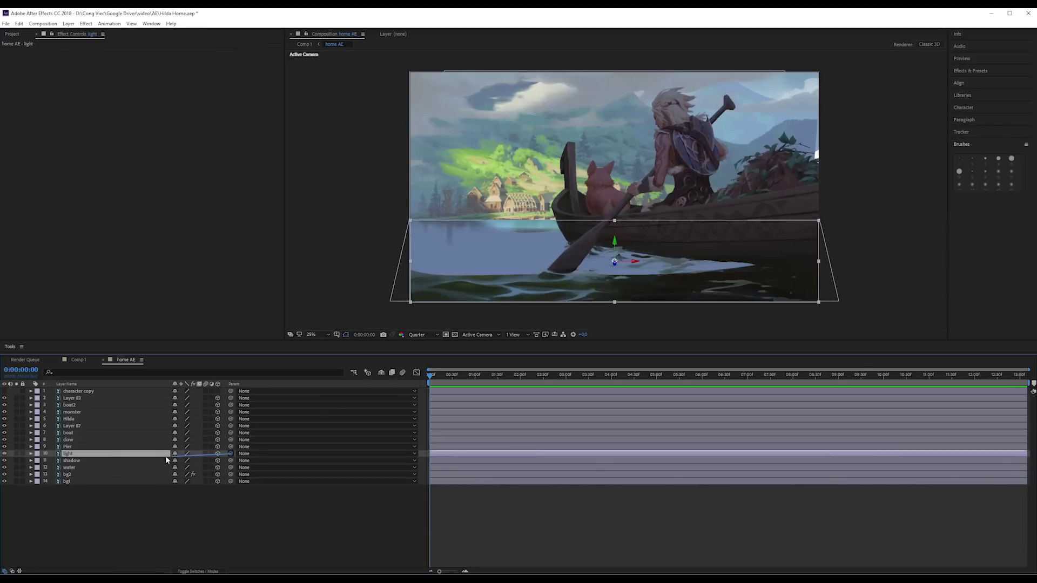
click(116, 468)
drag(615, 262, 615, 221)
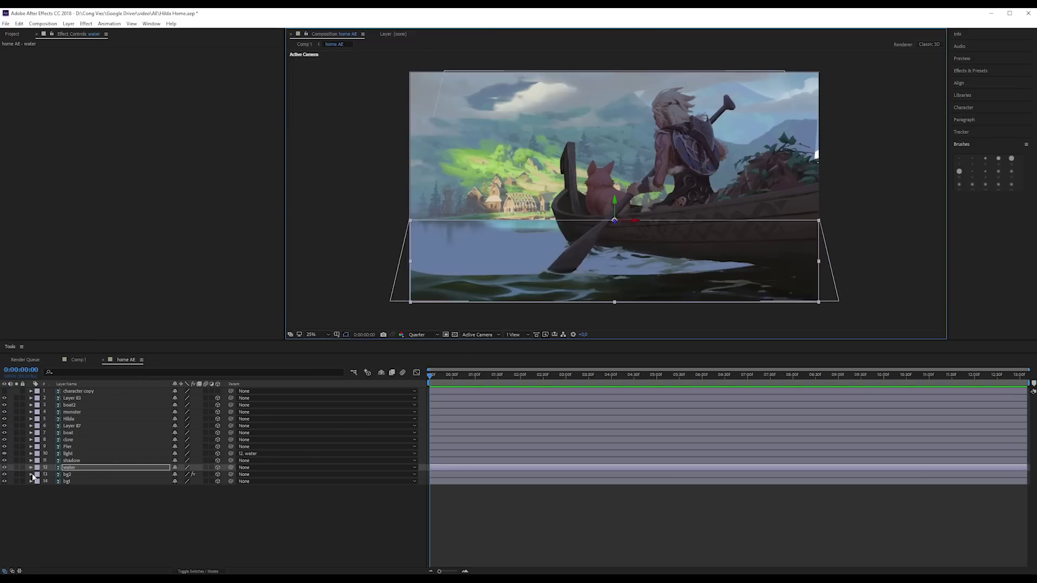
- Tilt the water layer to about -87° X Rotation and lower it beneath the boat
click(30, 470)
key(r)
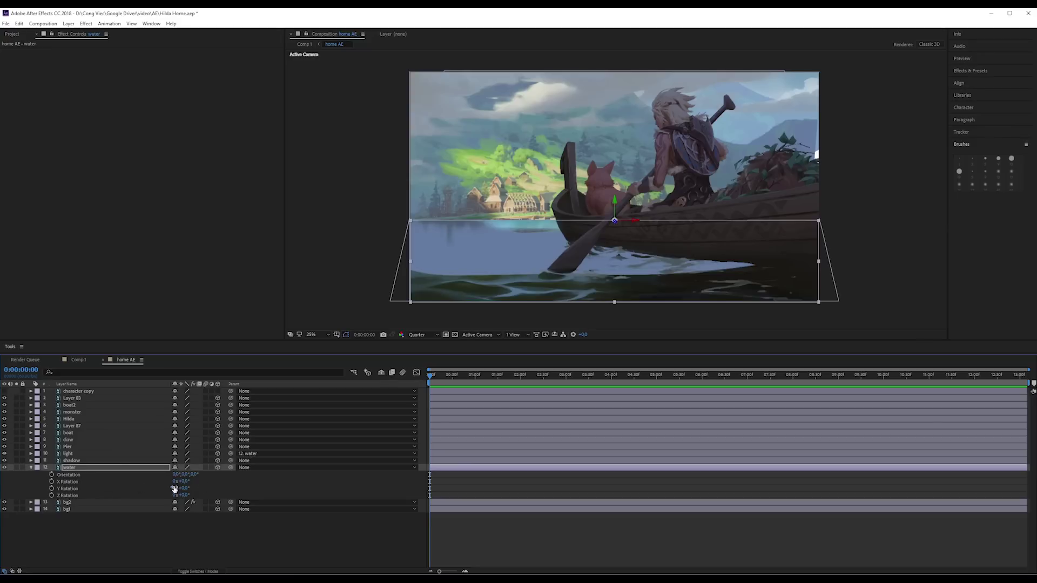
drag(183, 482, 145, 482)
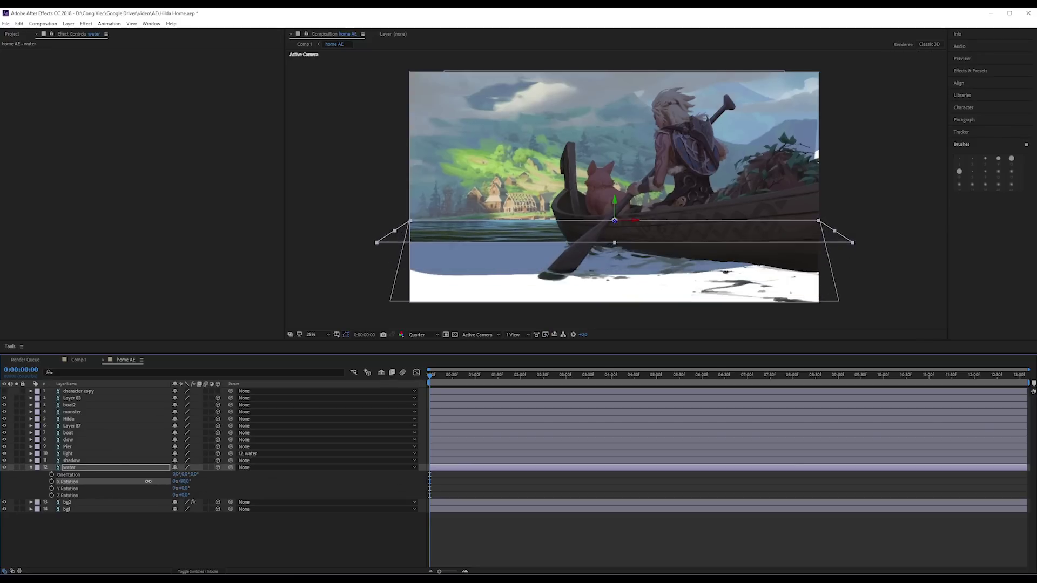
drag(146, 481, 144, 482)
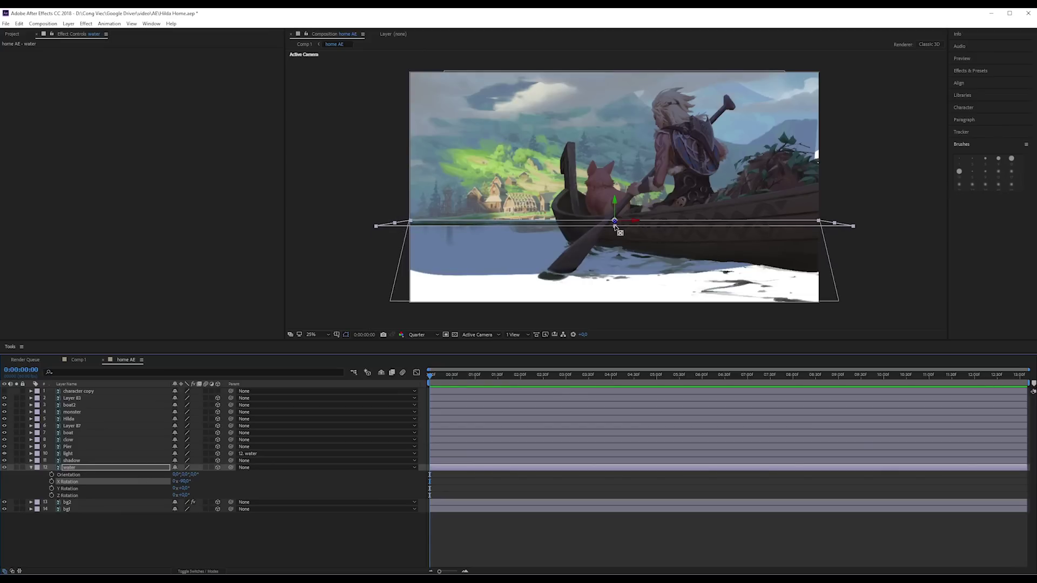
click(616, 229)
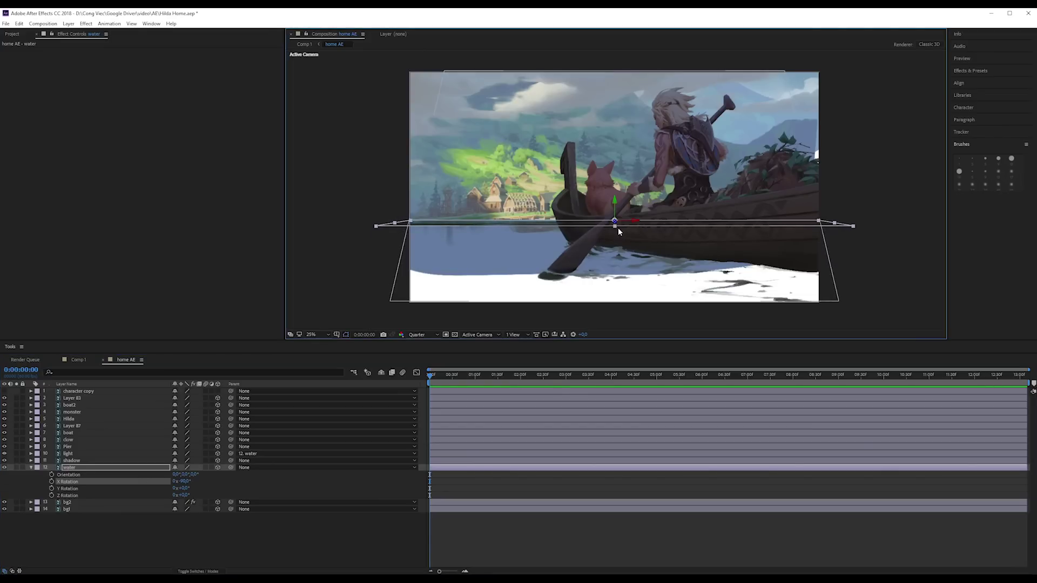
drag(618, 231, 614, 307)
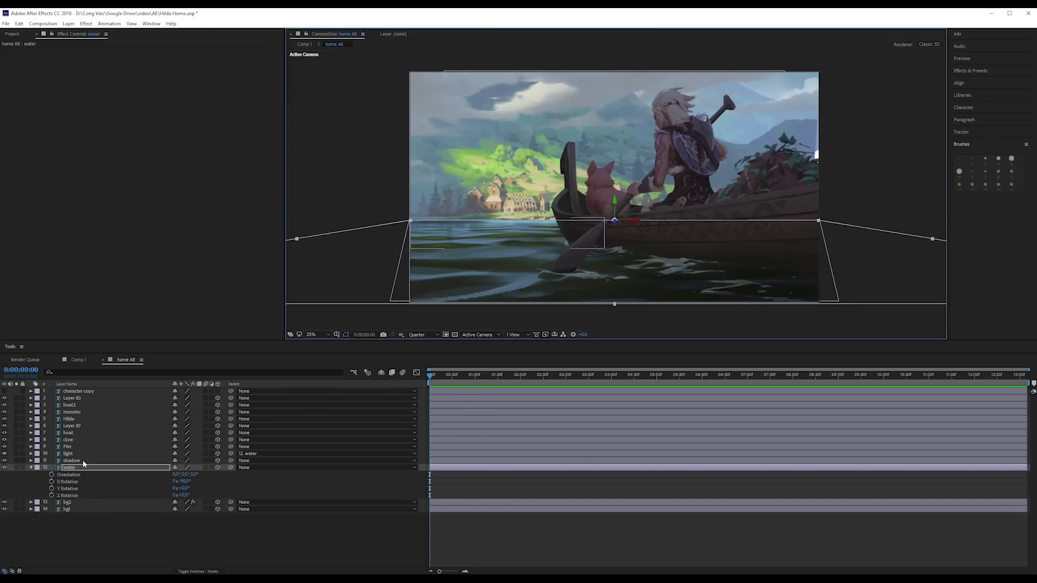
- Apply Distort > CC Power Pin to the water layer
click(82, 24)
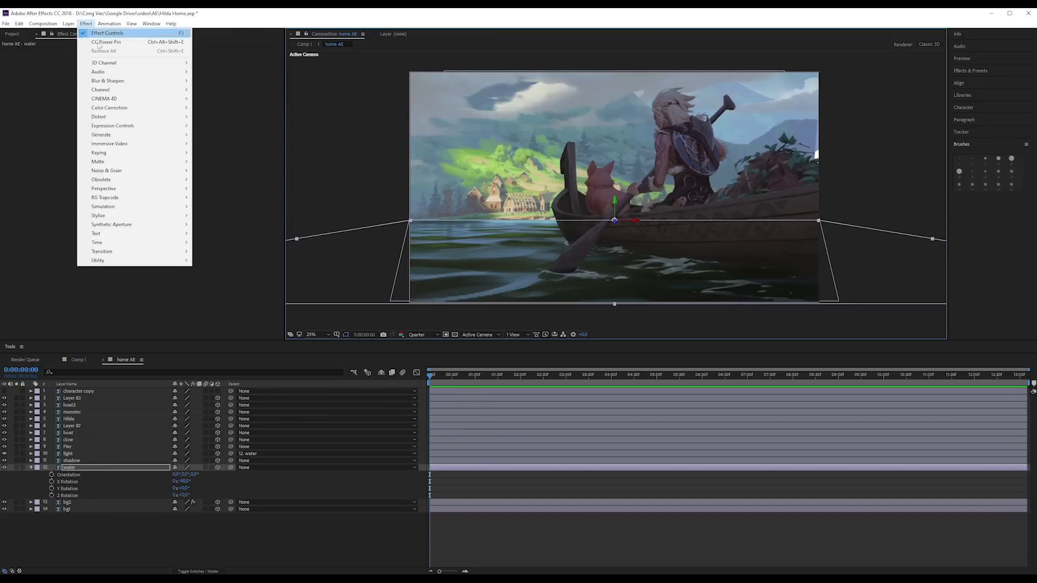
mouse_move(124, 107)
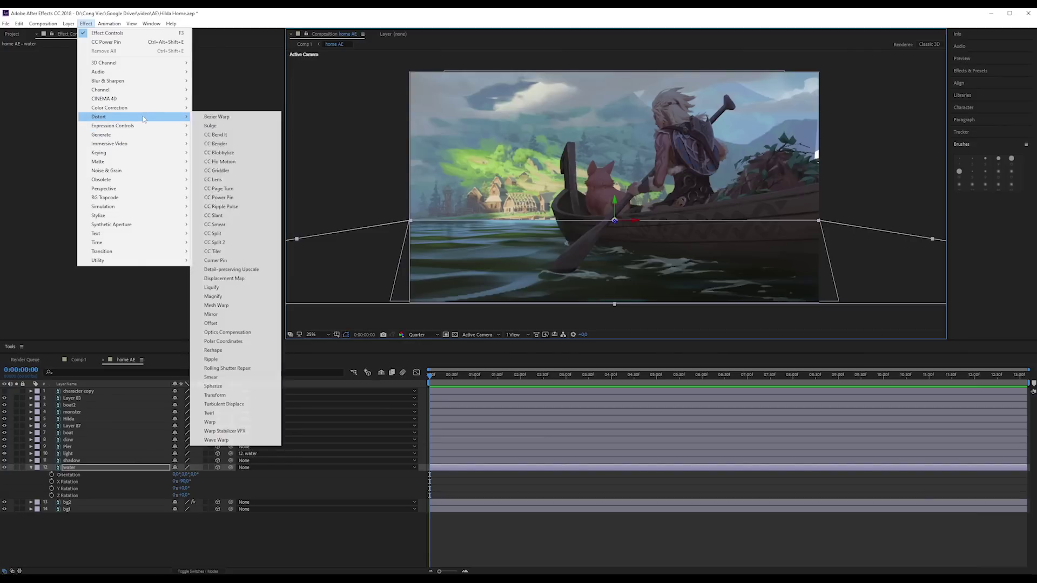
click(222, 199)
- Pull the water's Bottom Left and Bottom Right pins inward, then collapse the layer
key(comma)
key(comma)
drag(796, 219, 674, 220)
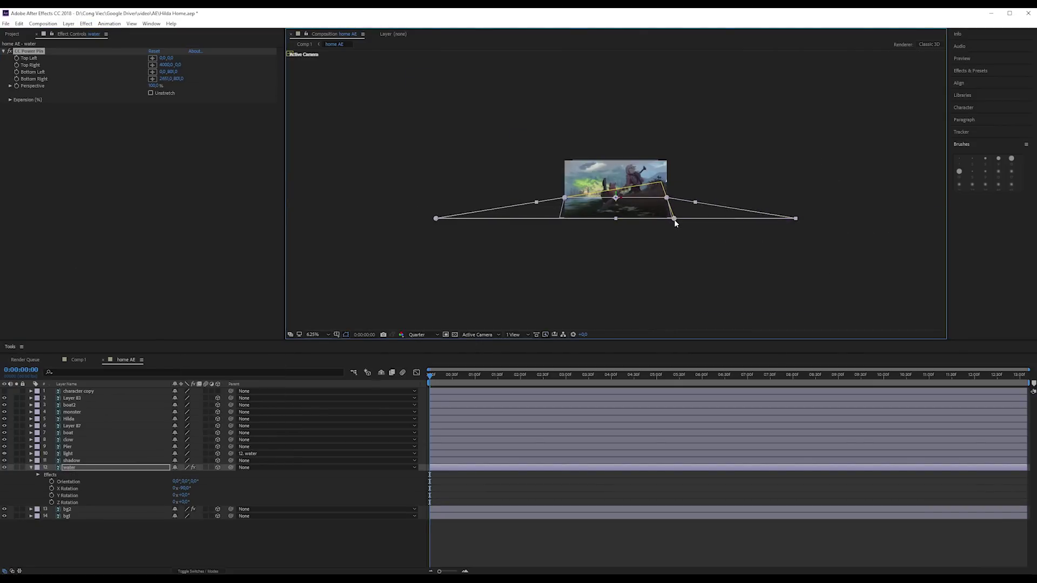
drag(435, 218, 561, 221)
key(period)
key(period)
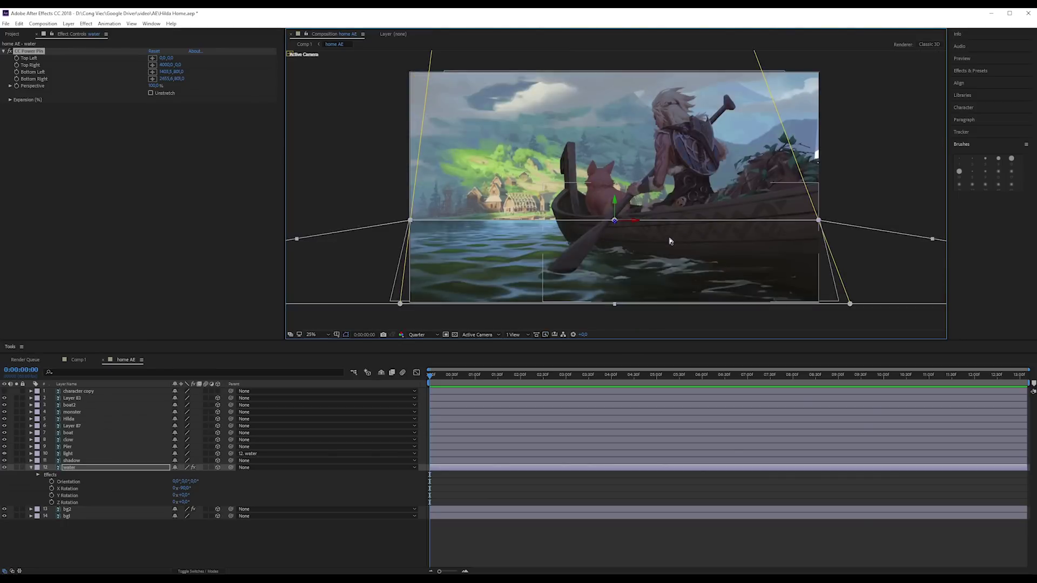
drag(850, 305, 832, 306)
click(856, 176)
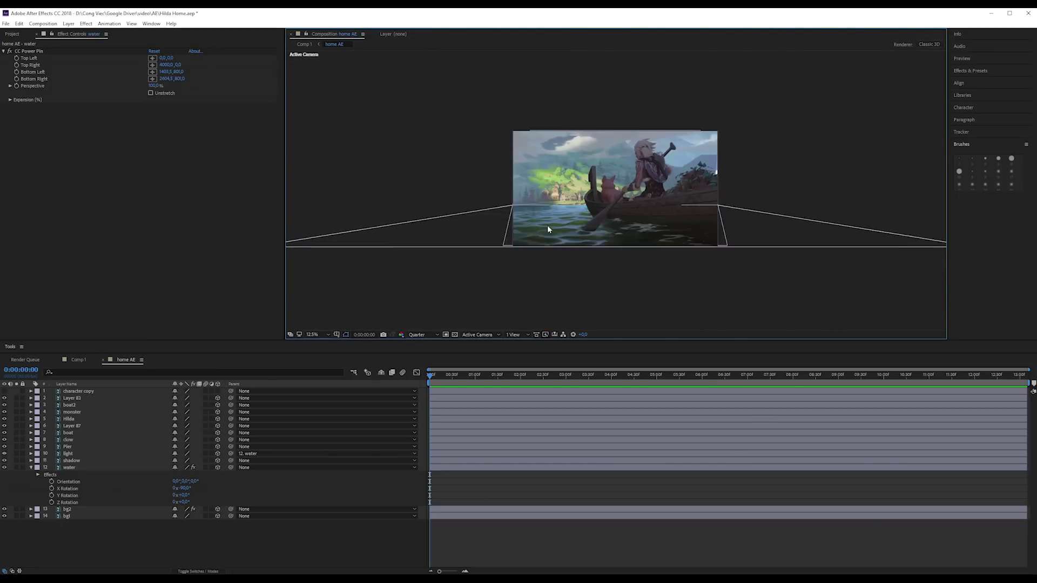
click(32, 469)
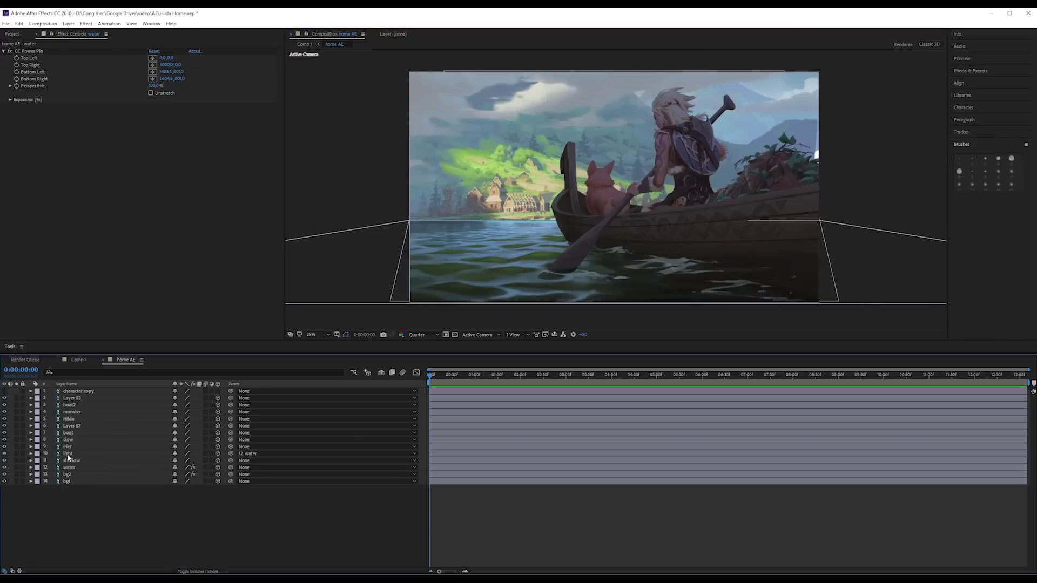
click(74, 462)
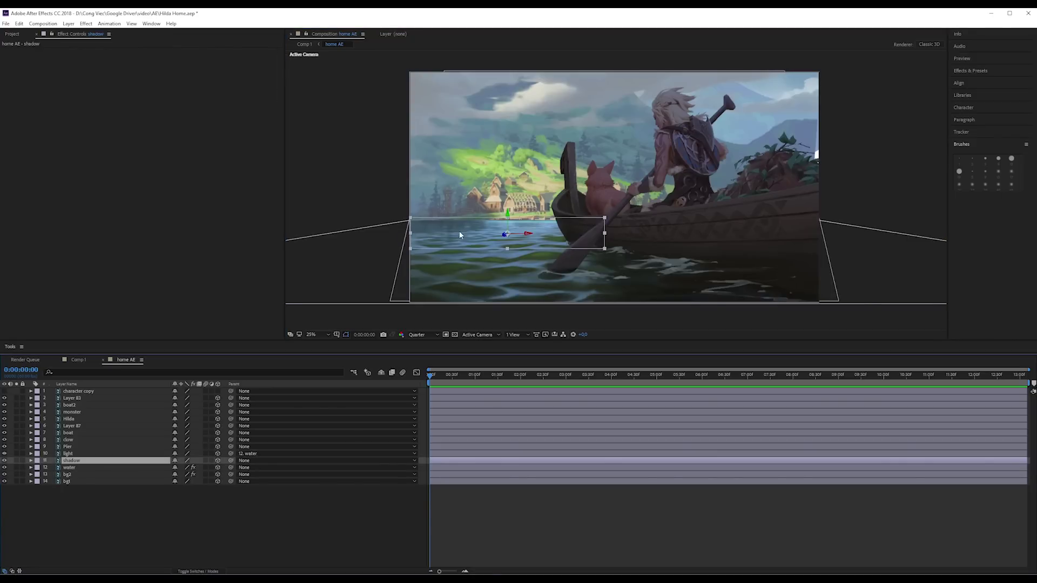
click(72, 447)
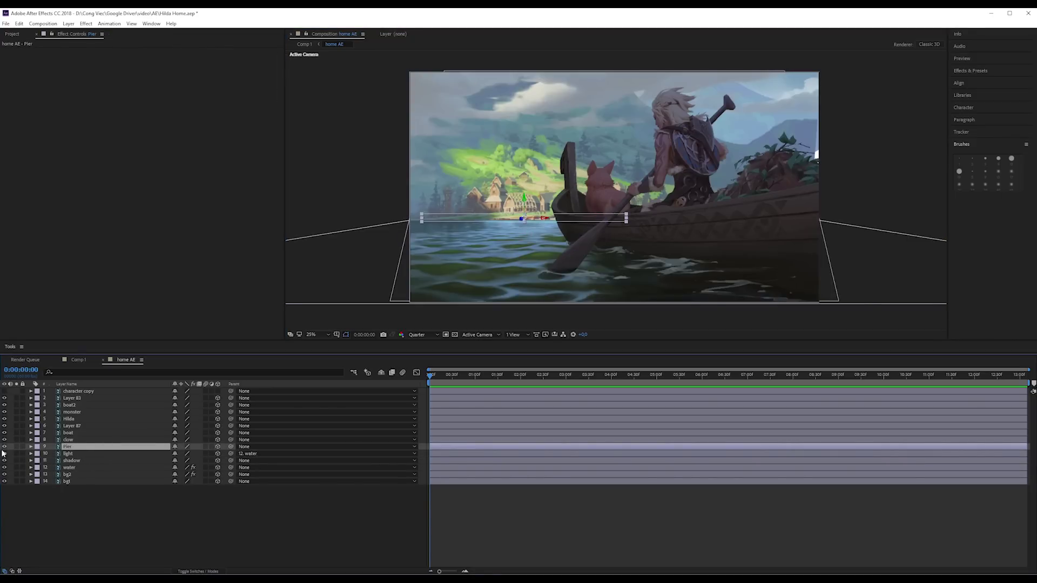
key(period)
key(period)
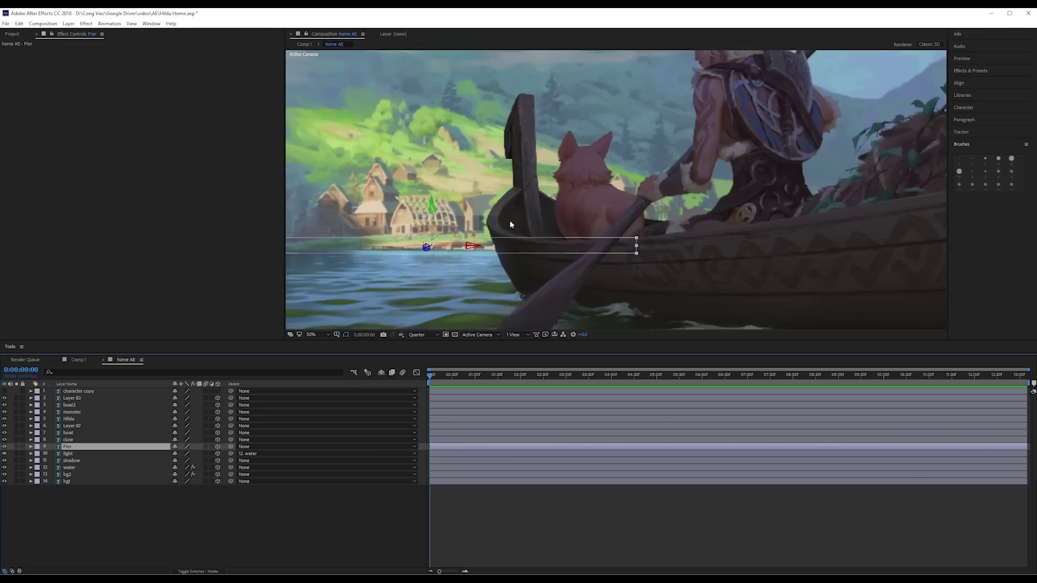
key(comma)
key(comma)
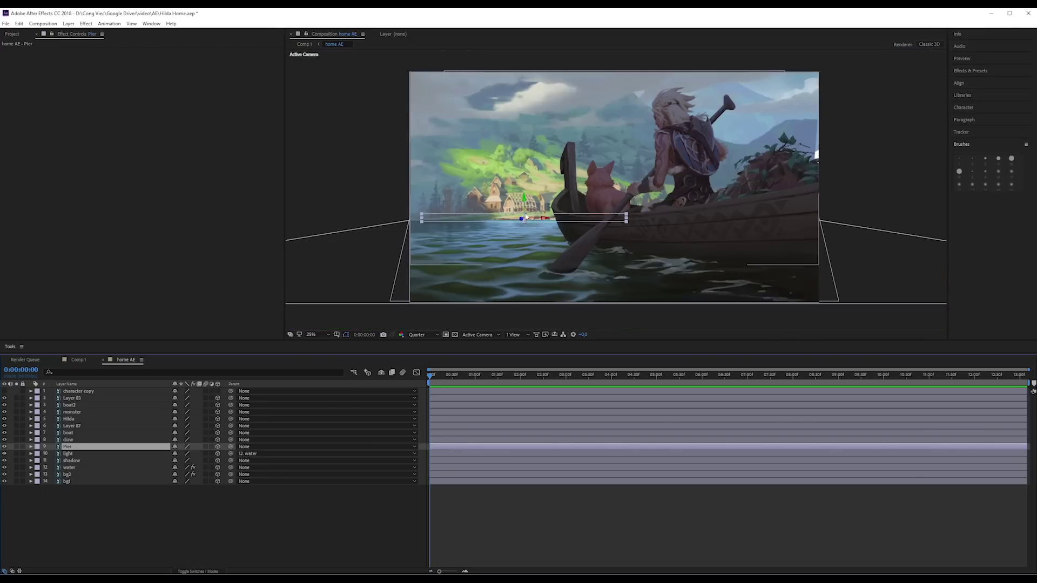
key(period)
key(comma)
ctrl+click(78, 462)
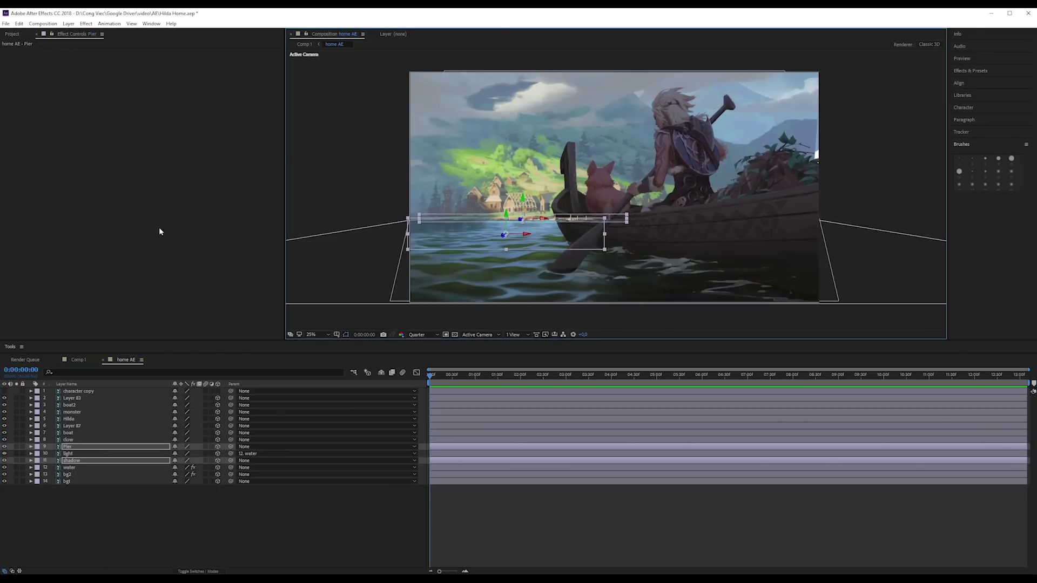
click(68, 440)
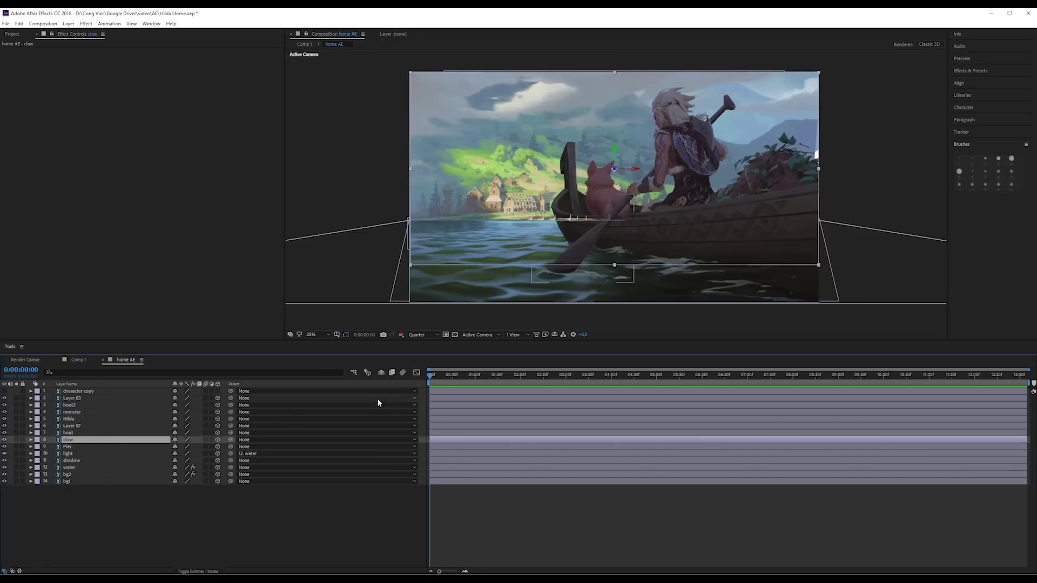
- Tilt the clow layer back to about 38° X Rotation, fine-tuning it in the viewer
key(r)
drag(184, 456, 198, 454)
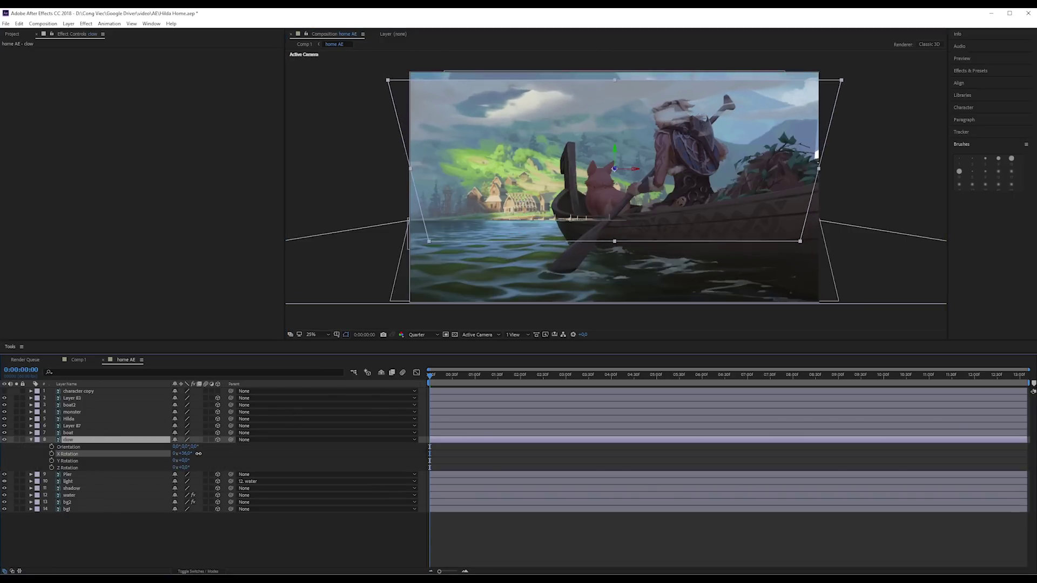
drag(199, 454, 200, 453)
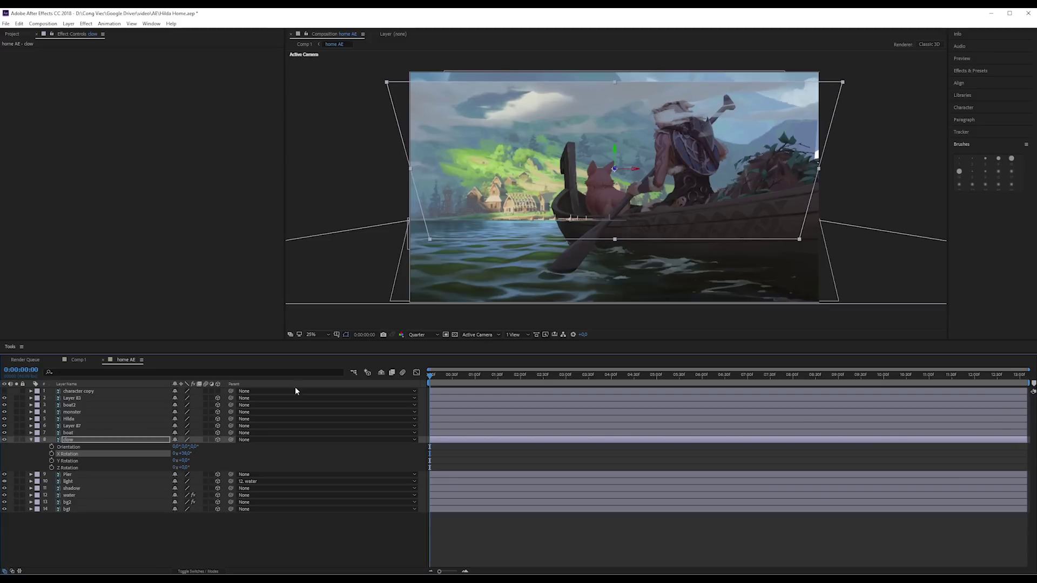
click(615, 81)
drag(620, 77, 620, 75)
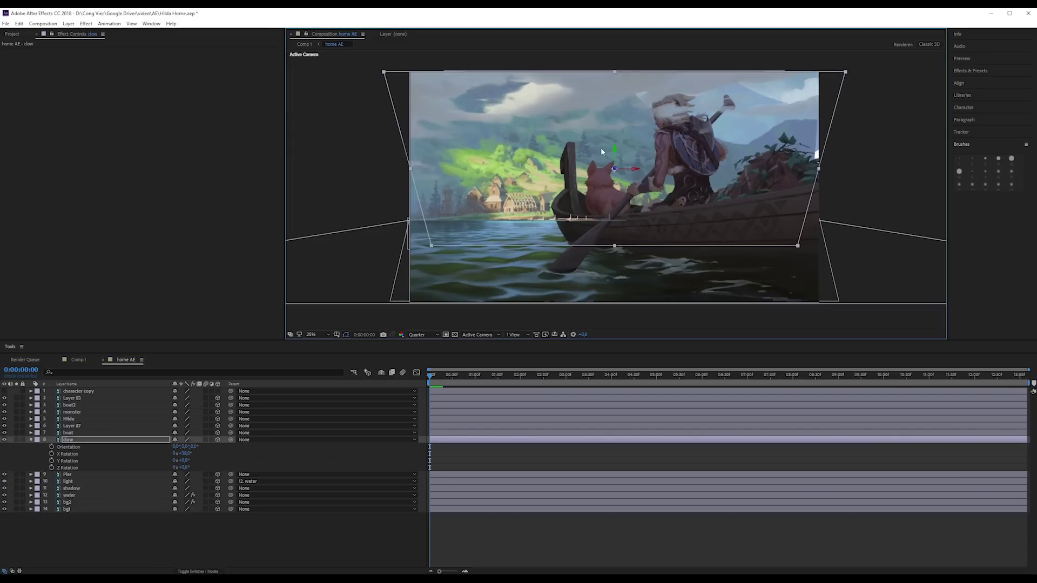
drag(622, 139, 616, 145)
drag(620, 237, 615, 242)
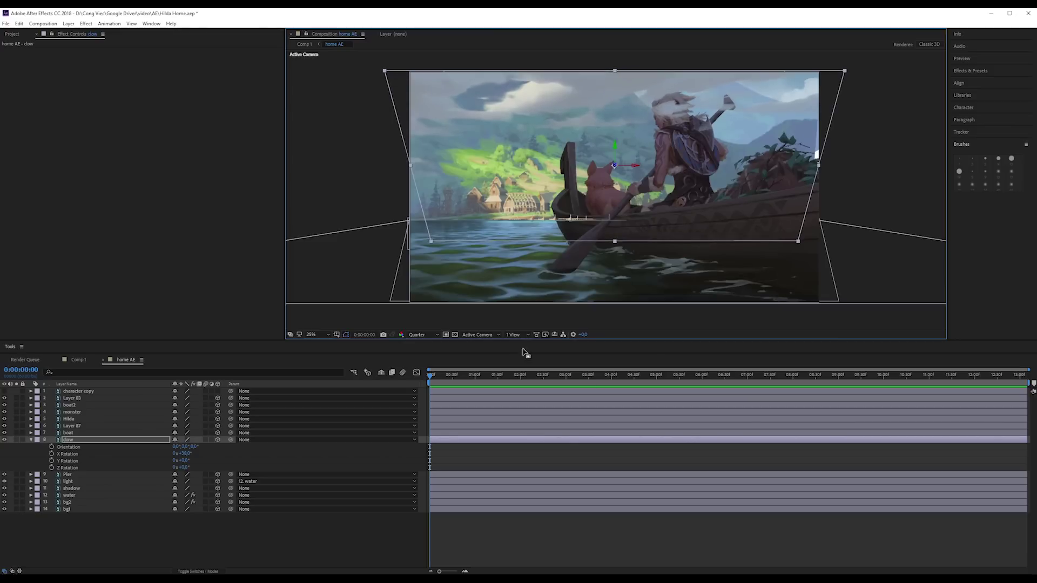
- Collapse clow and select the boat and top character copy layers
click(31, 439)
click(121, 432)
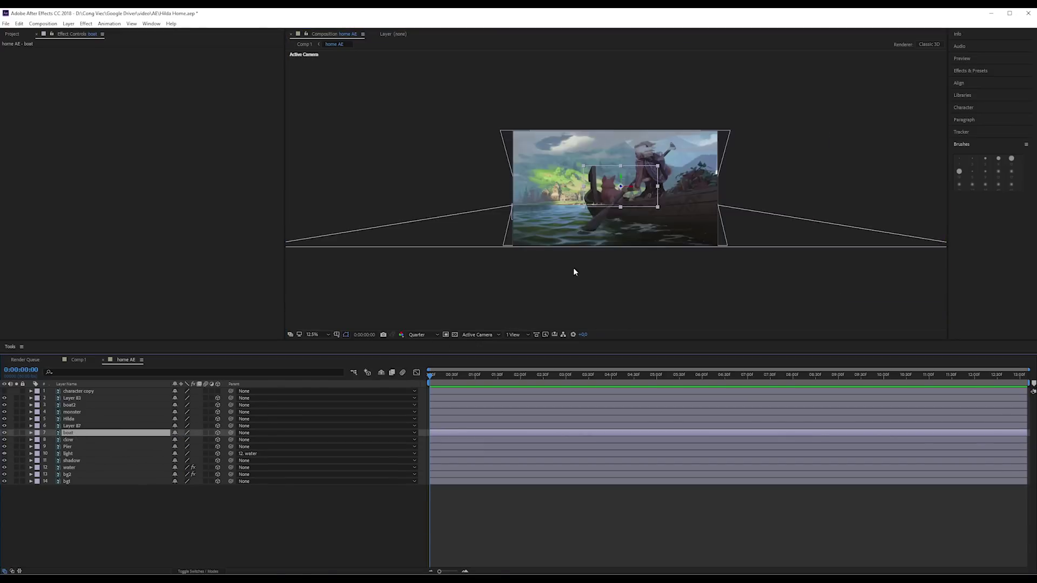
click(97, 392)
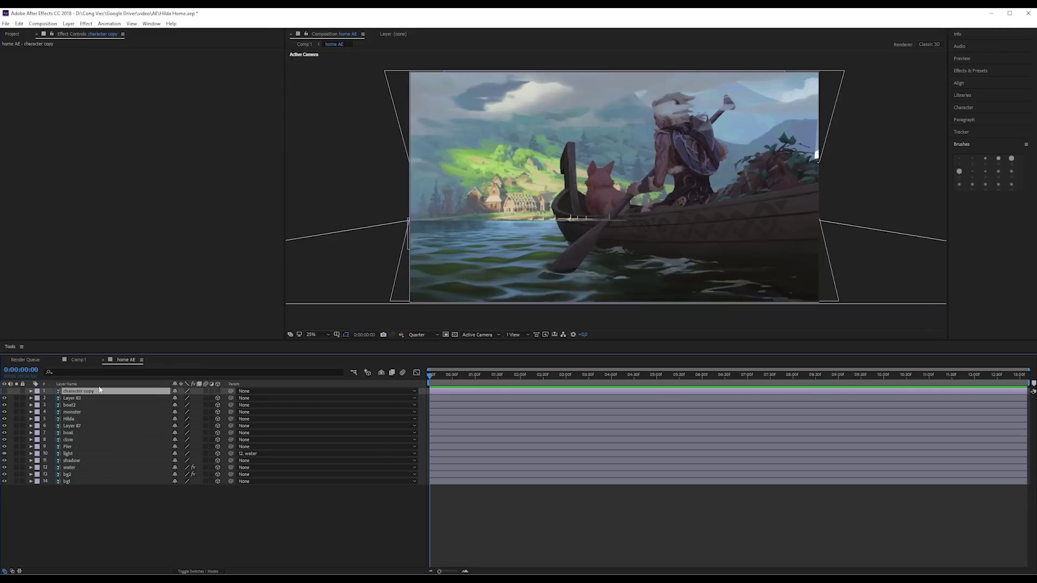
- Create a new Camera 1 layer with the default settings
click(102, 23)
mouse_move(162, 33)
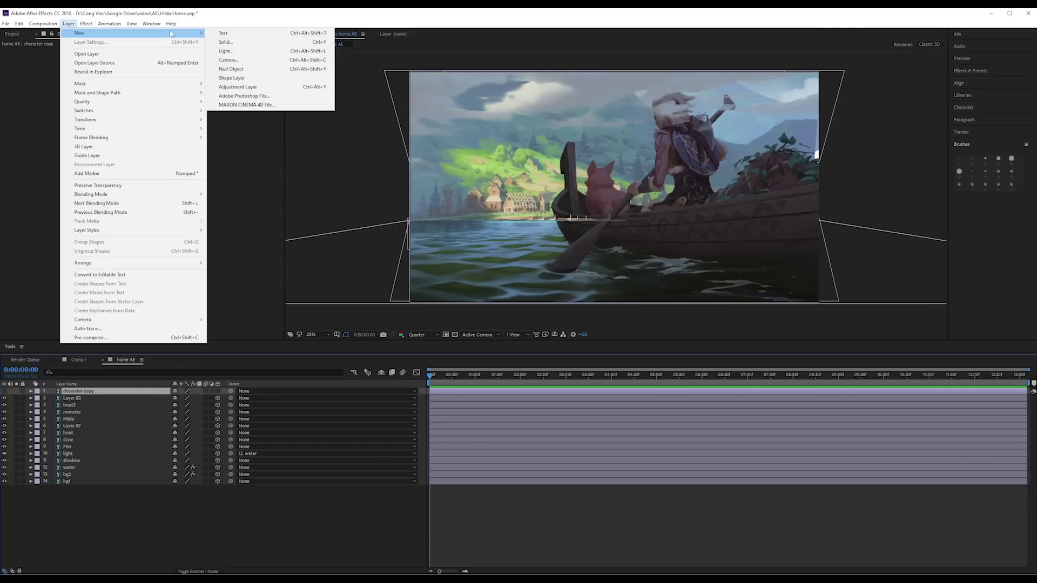
click(229, 60)
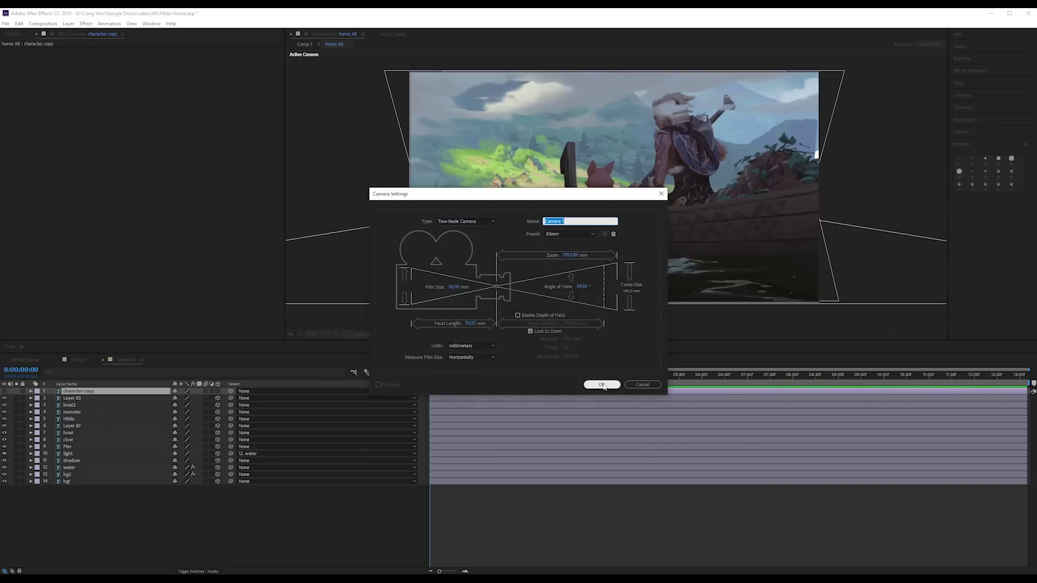
click(601, 385)
- Keyframe Camera 1's Position at 3:05 and set Z to -4334.6 at 0:00
click(31, 391)
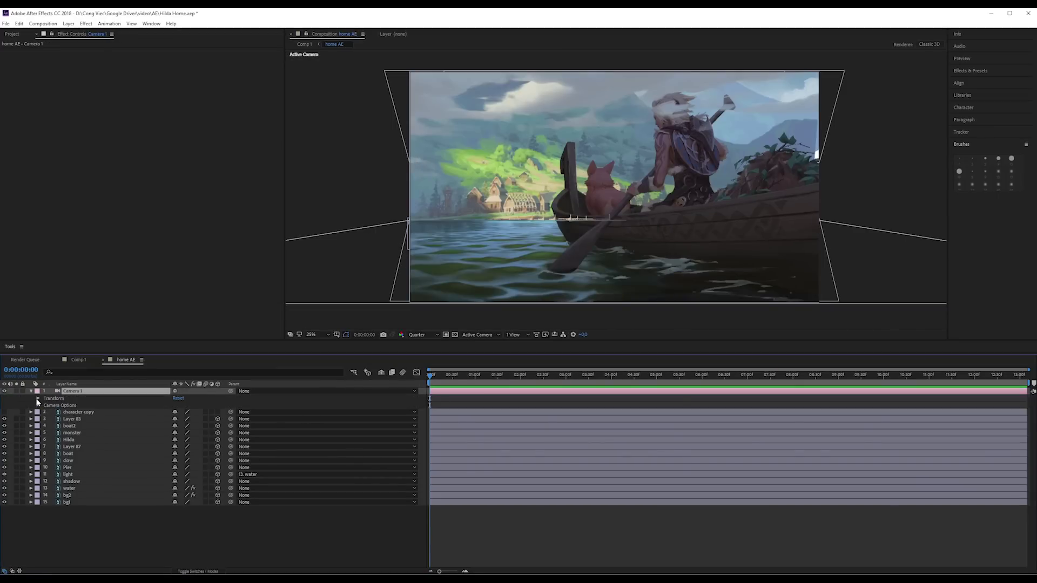
click(37, 399)
key(alt+shift+p)
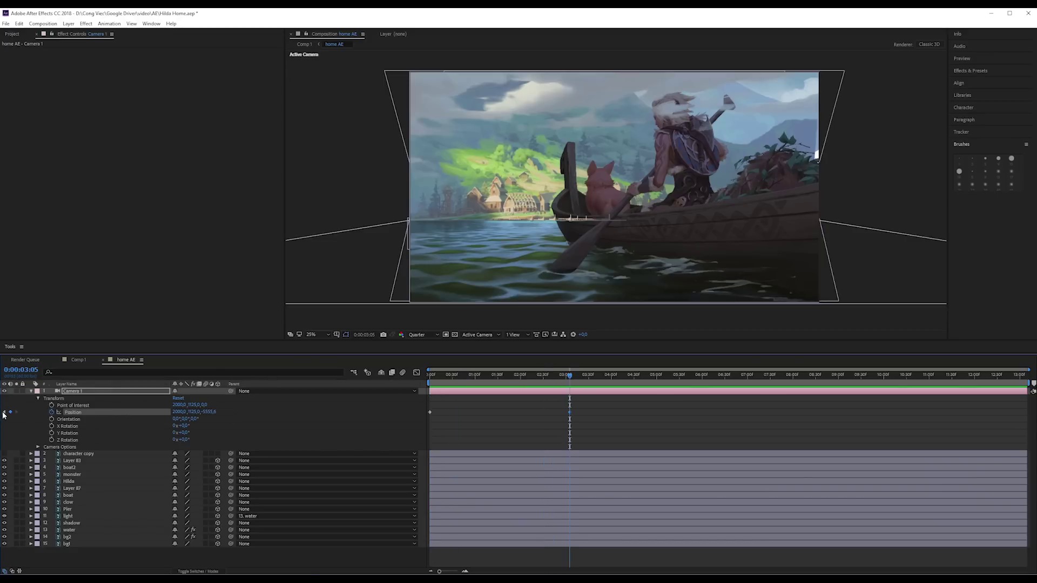
click(4, 412)
drag(202, 415, 711, 409)
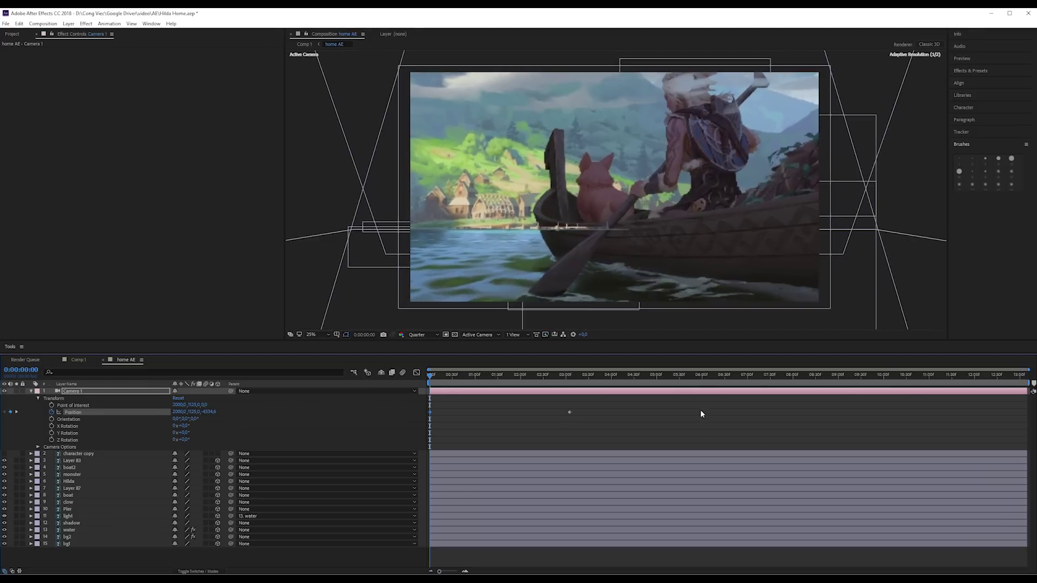
- Preview the camera push-in and scrub back to 0:00:03:03
key(space)
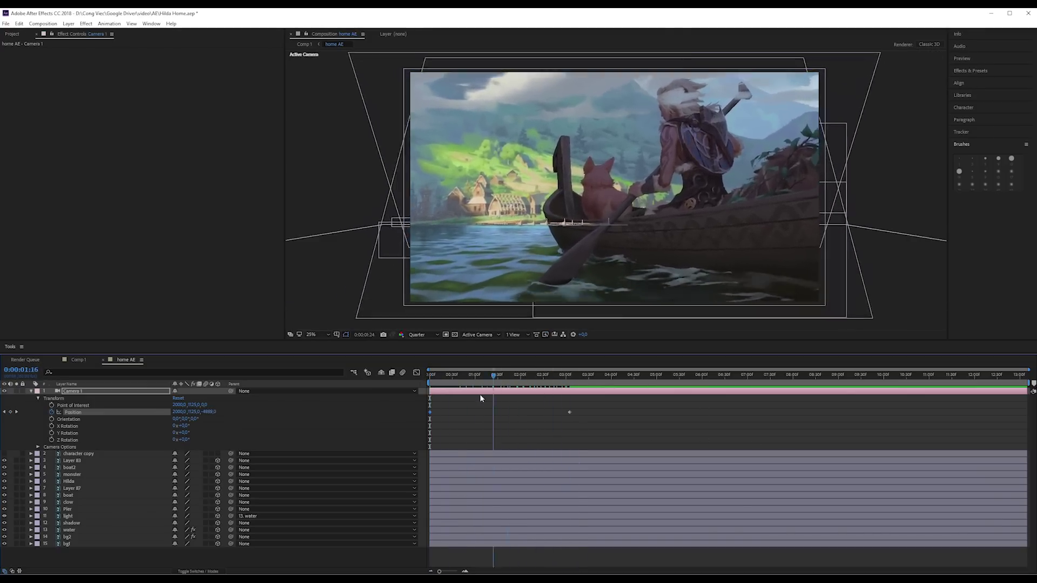
key(space)
mouse_move(438, 408)
mouse_down()
mouse_move(516, 408)
mouse_move(533, 429)
mouse_move(574, 430)
mouse_up()
drag(570, 378, 568, 378)
- Widen the bg2 layer to cover the sides of the camera frame
click(86, 540)
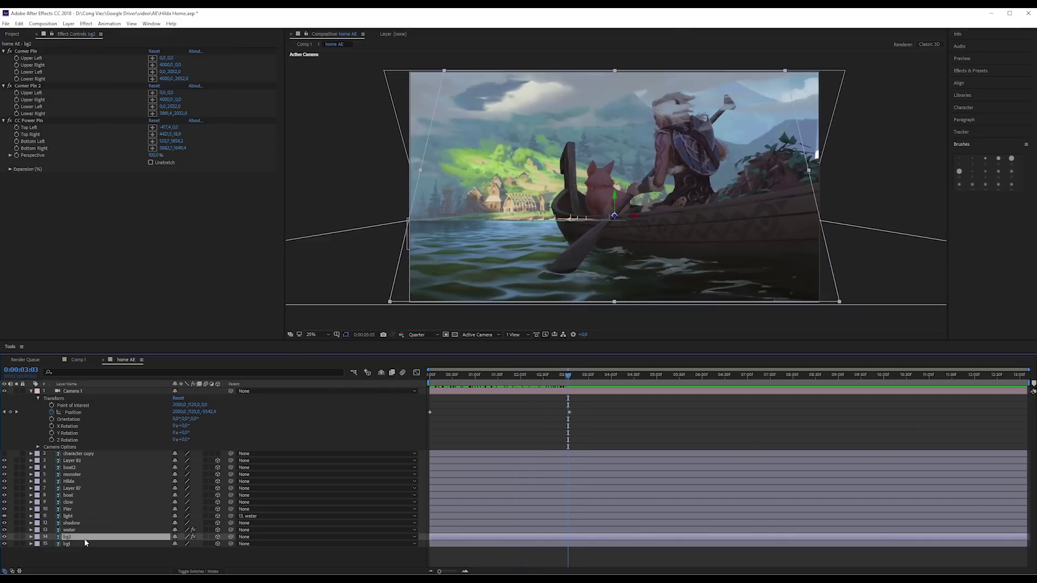
click(618, 220)
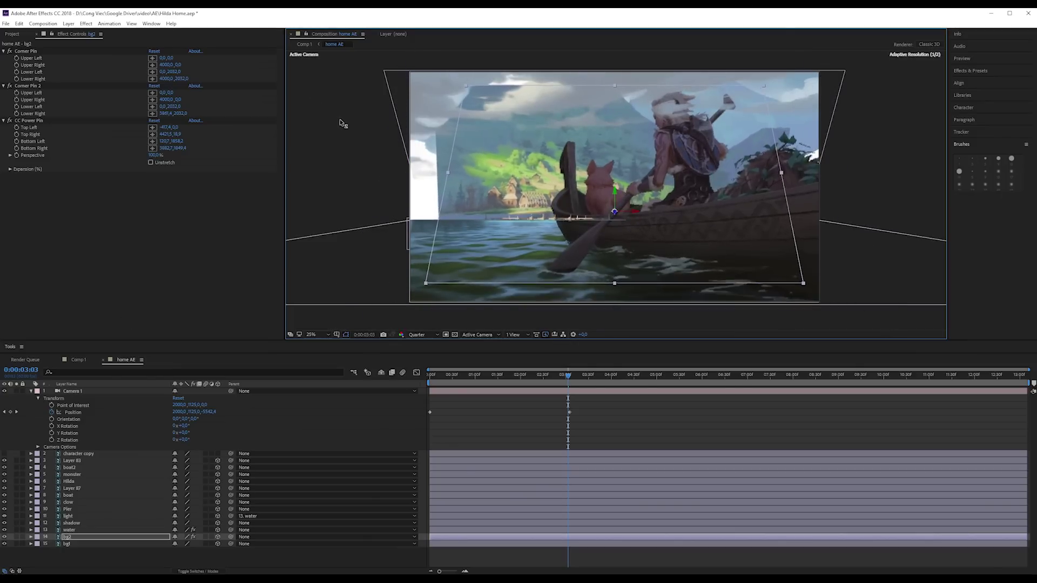
drag(773, 174, 804, 171)
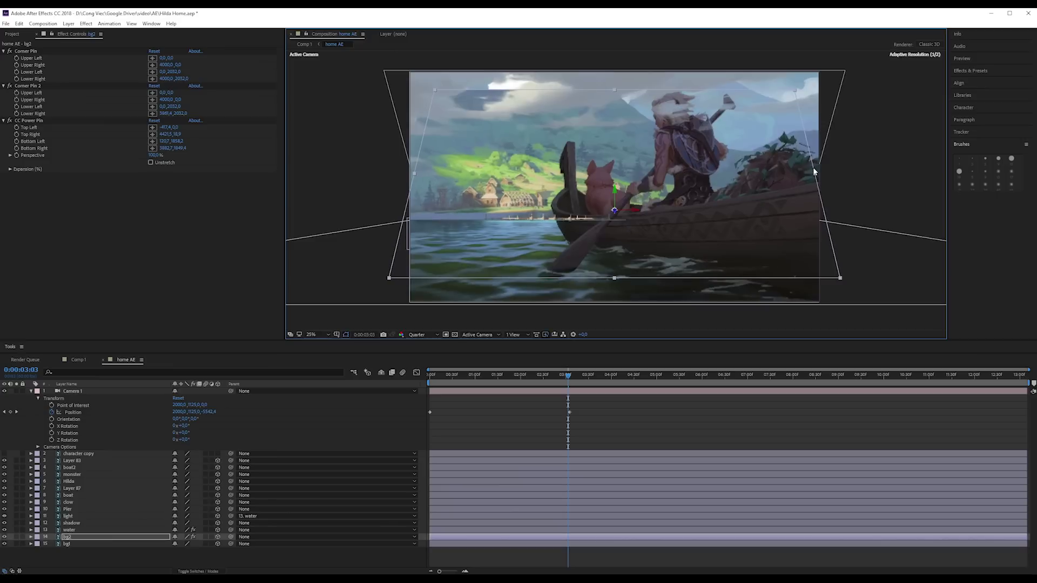
key(ctrl+shift+a)
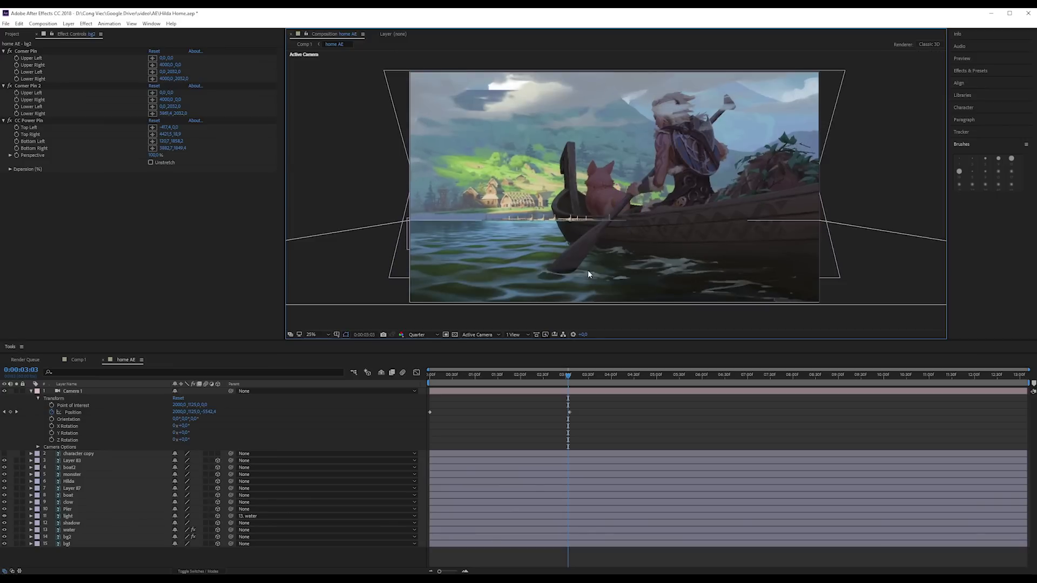
click(67, 537)
- Stretch bg2 taller and fine-tune its width, undoing one overshoot
drag(614, 92, 618, 68)
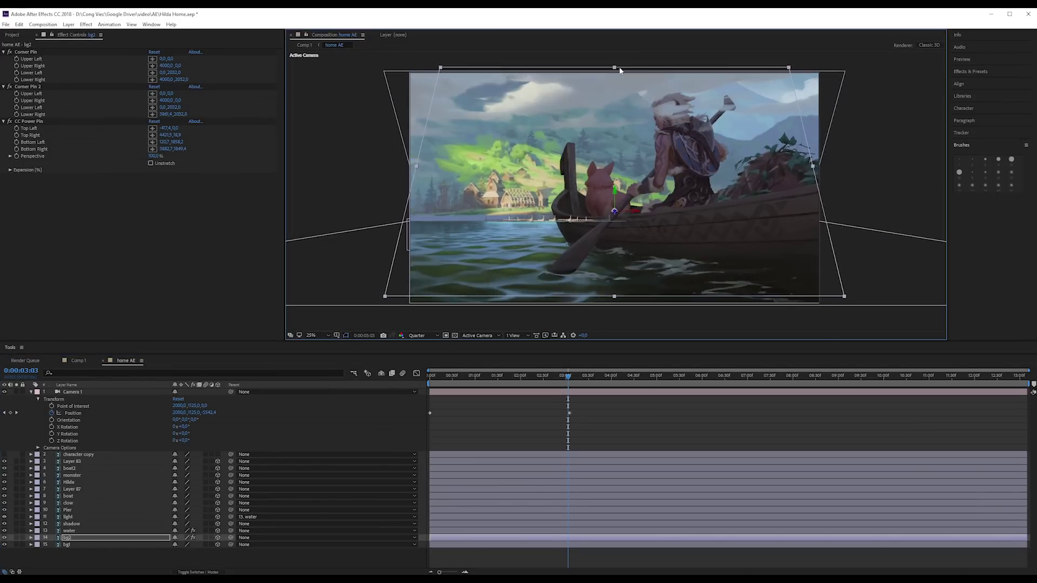
drag(813, 166, 808, 166)
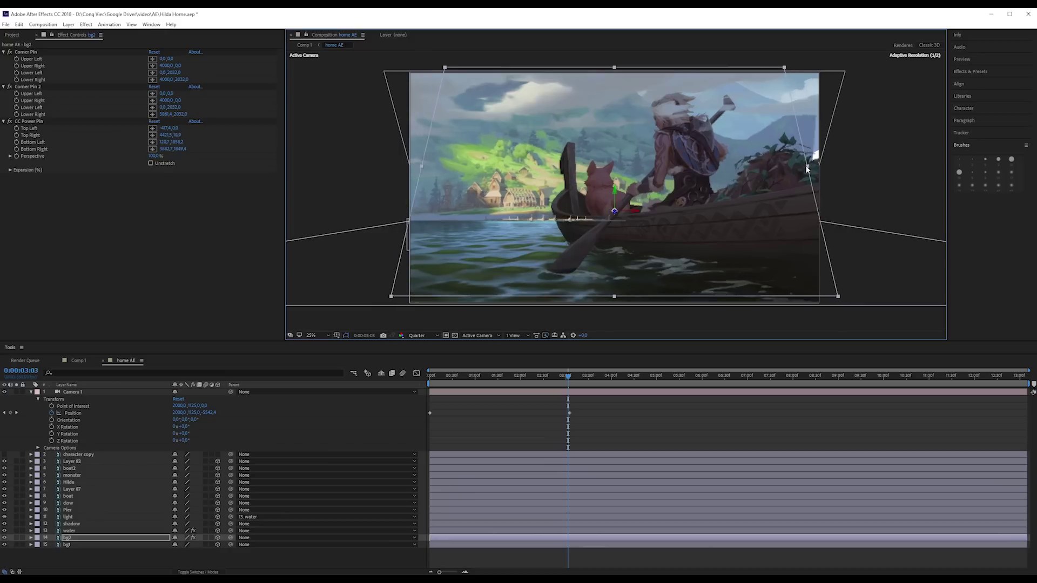
drag(613, 194, 612, 203)
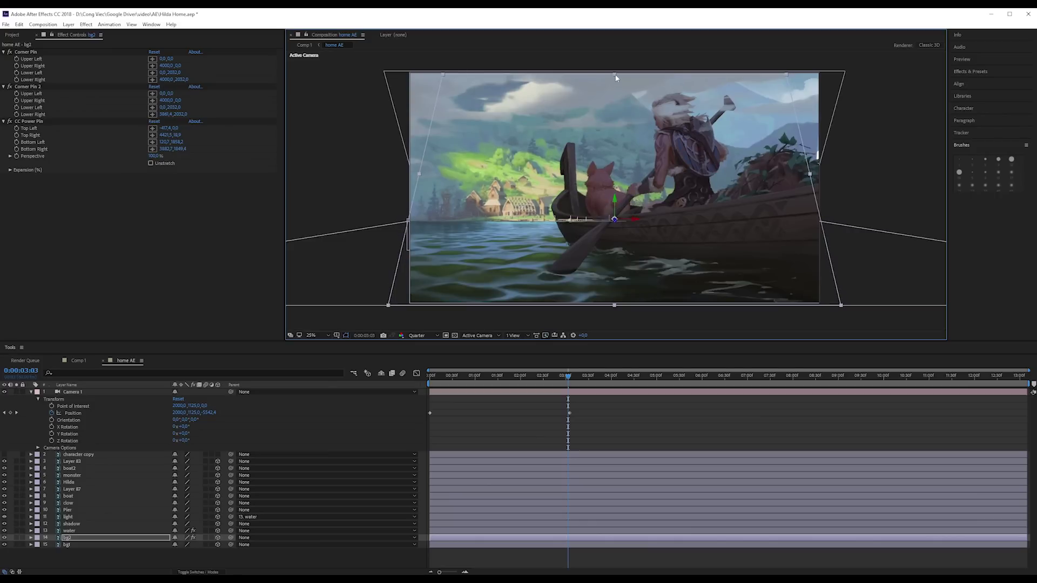
drag(614, 74, 615, 71)
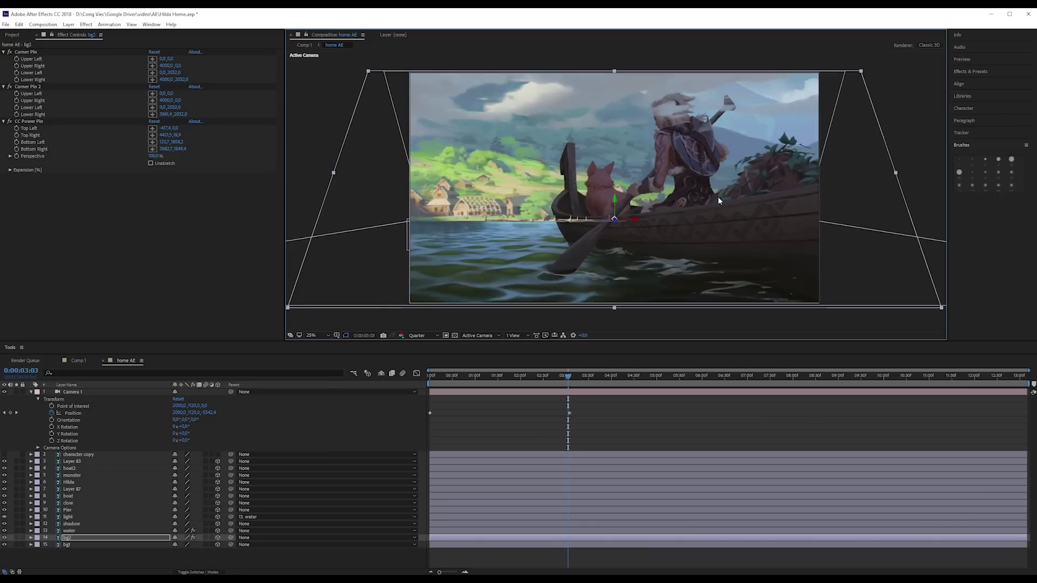
key(ctrl+z)
drag(614, 73, 616, 74)
drag(808, 173, 815, 173)
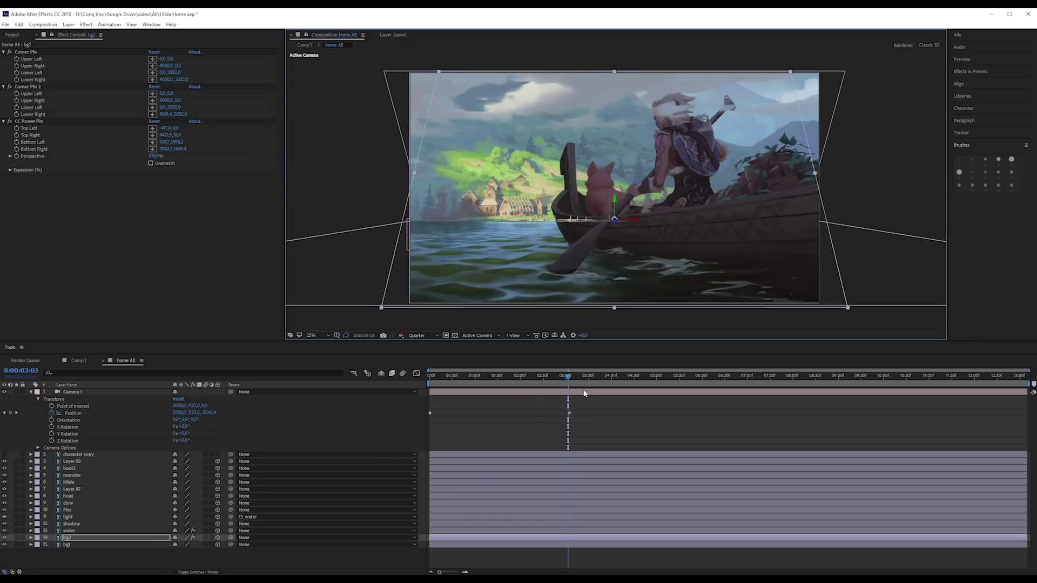
mouse_move(568, 377)
mouse_down()
mouse_move(381, 384)
mouse_move(484, 393)
mouse_up()
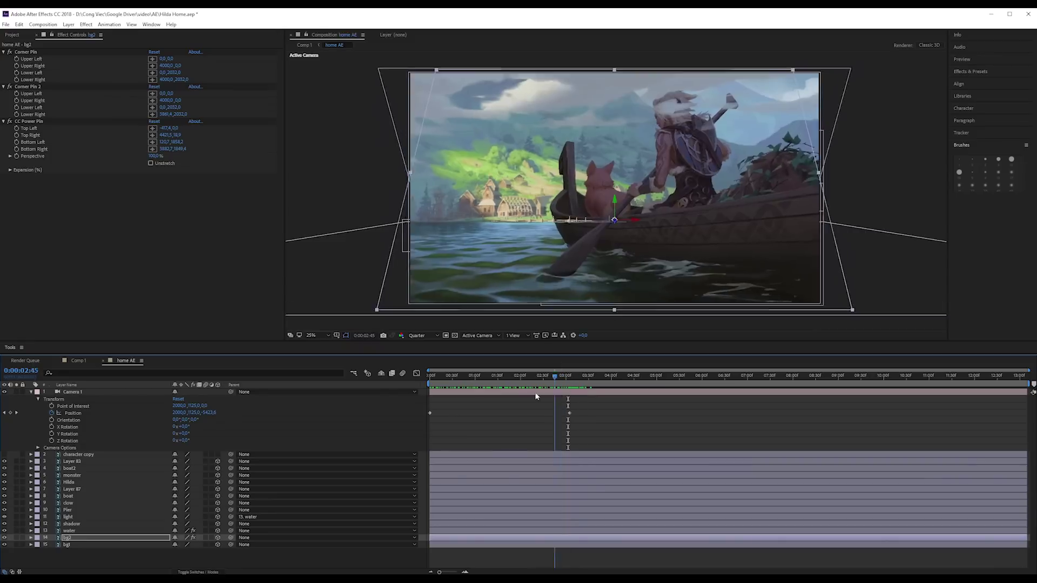
drag(485, 393, 396, 398)
click(67, 502)
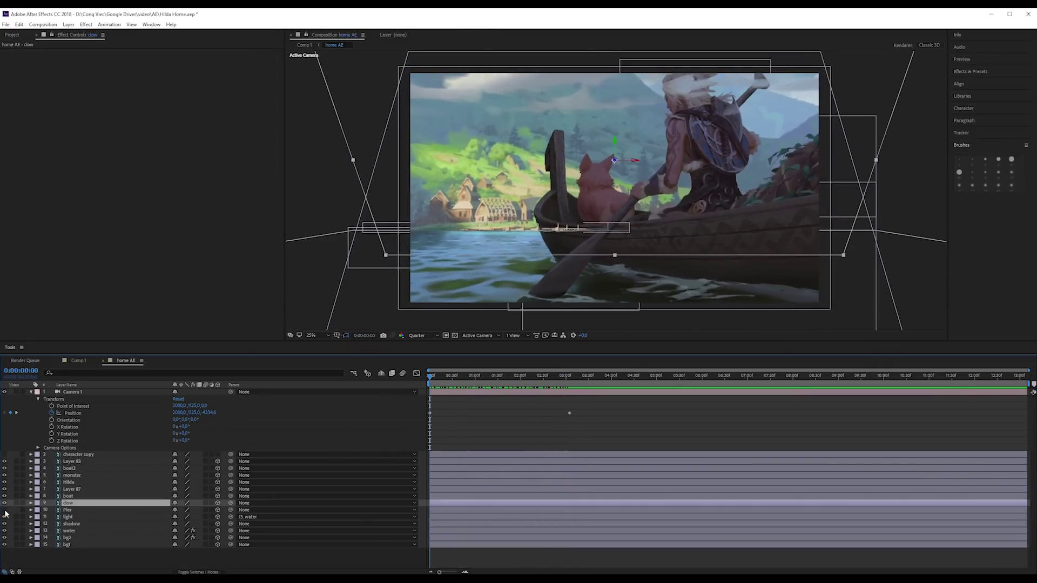
click(79, 511)
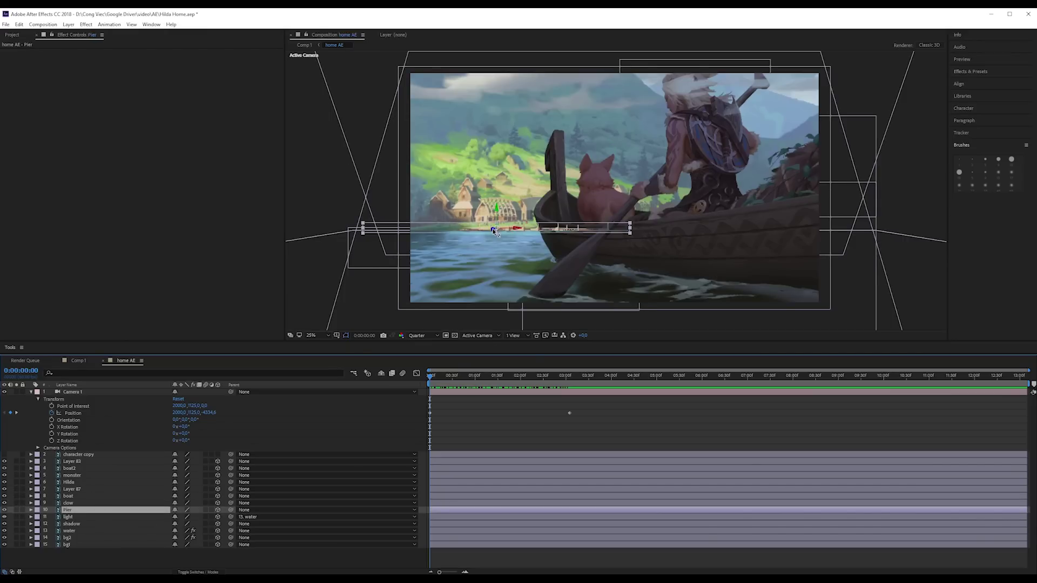
drag(495, 232, 519, 235)
drag(481, 376, 337, 370)
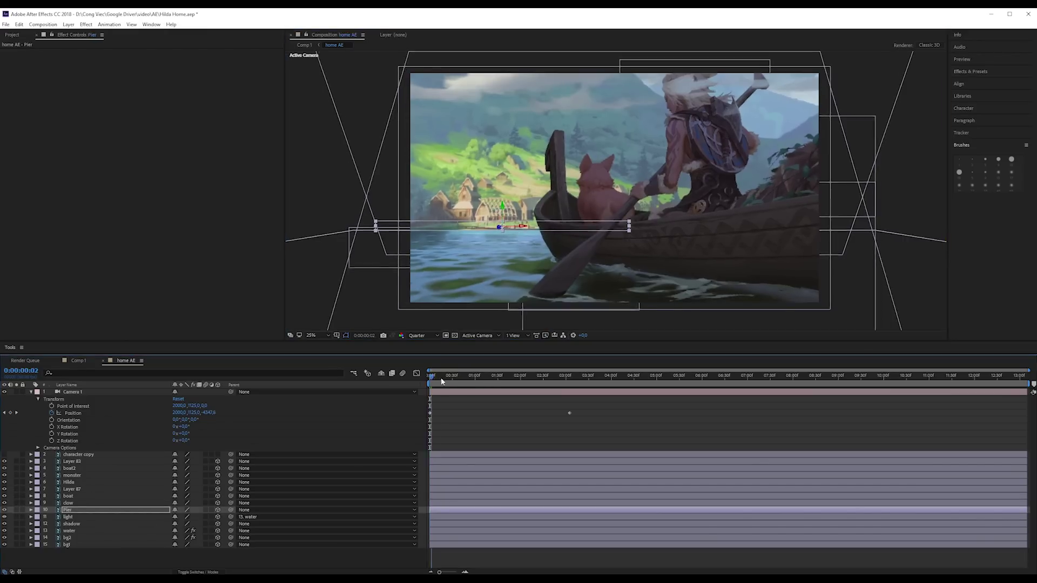
click(351, 292)
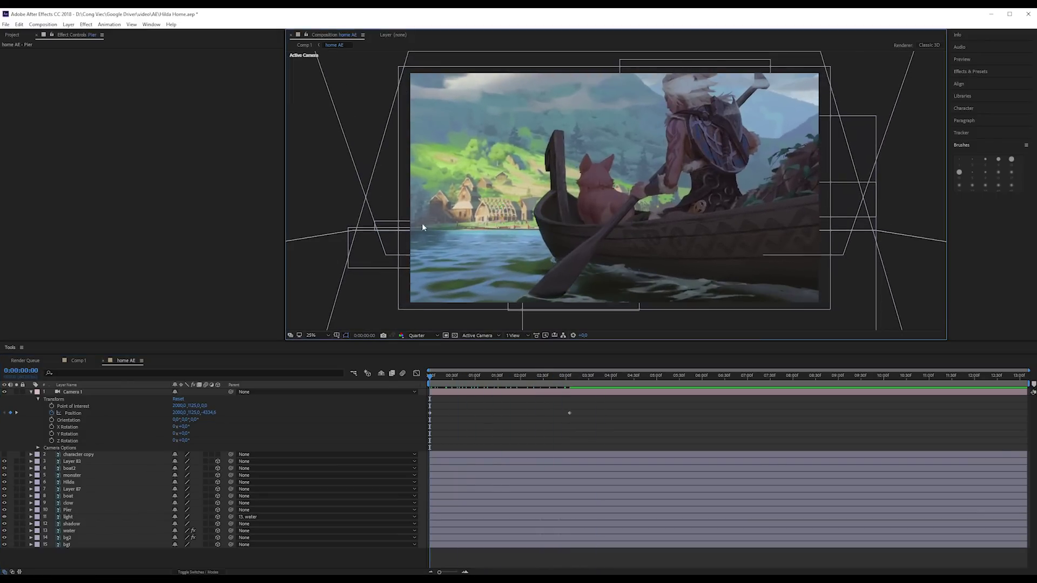
key(period)
drag(434, 377, 390, 390)
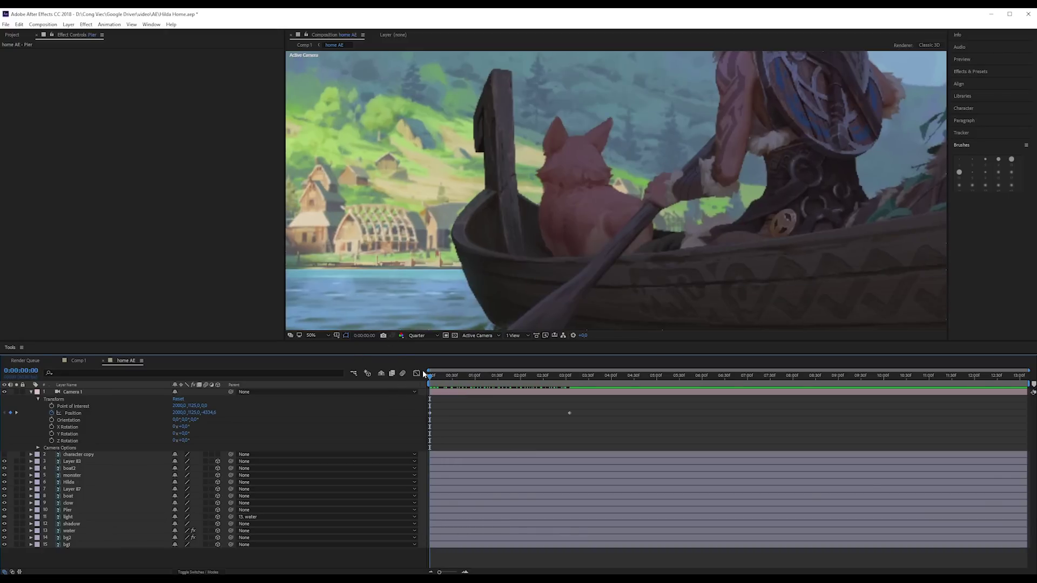
drag(447, 387, 458, 386)
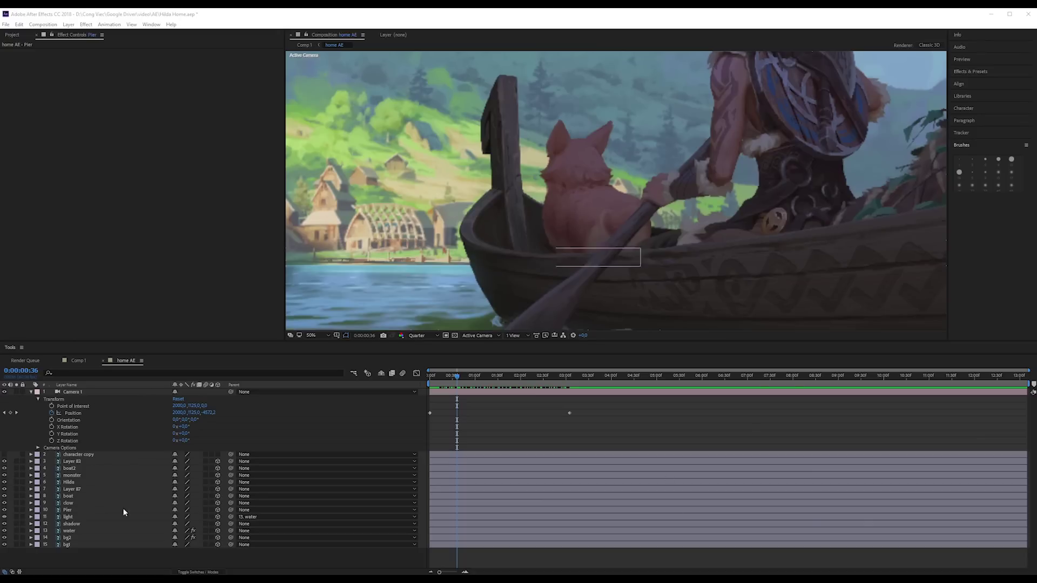
click(77, 504)
click(79, 517)
key(ctrl+Up)
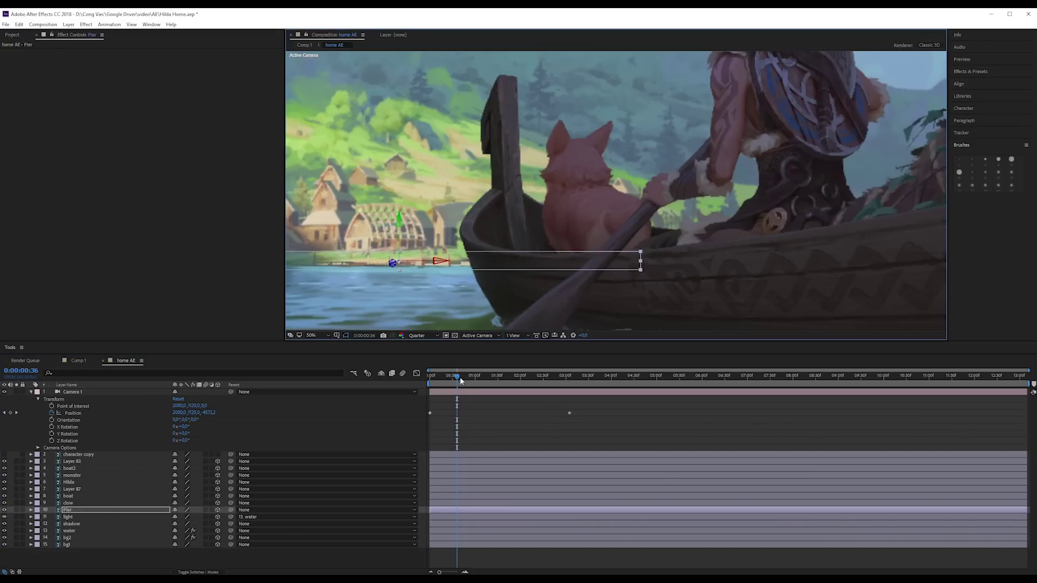
click(488, 377)
drag(507, 381, 369, 381)
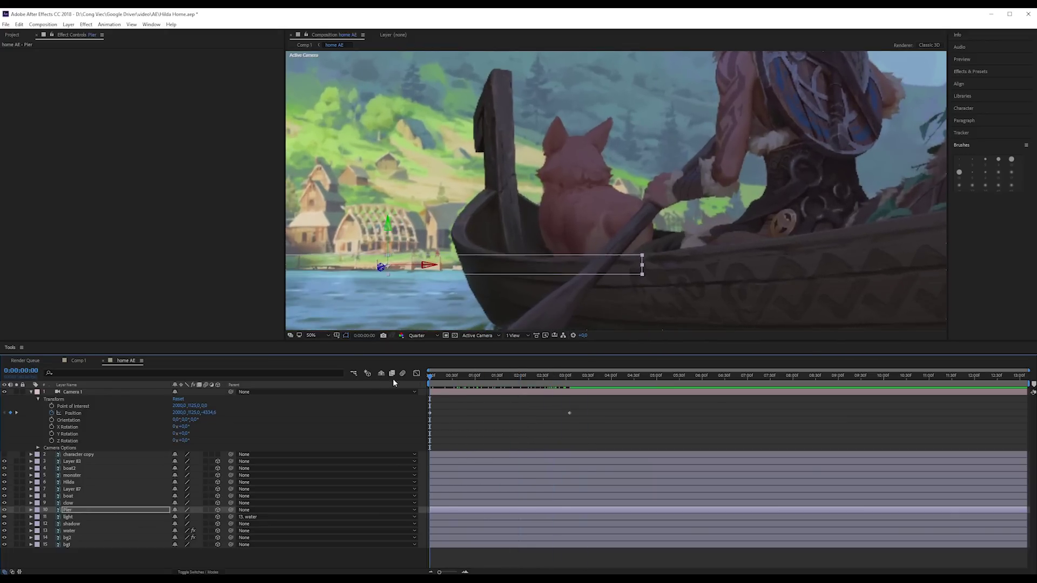
click(242, 228)
scroll(577, 229, down, 2)
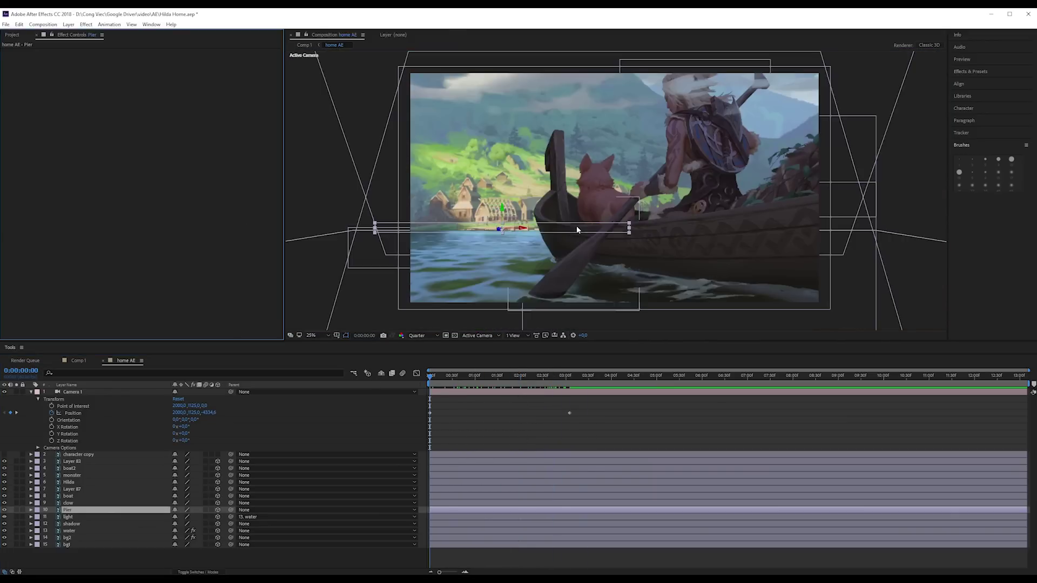
click(86, 469)
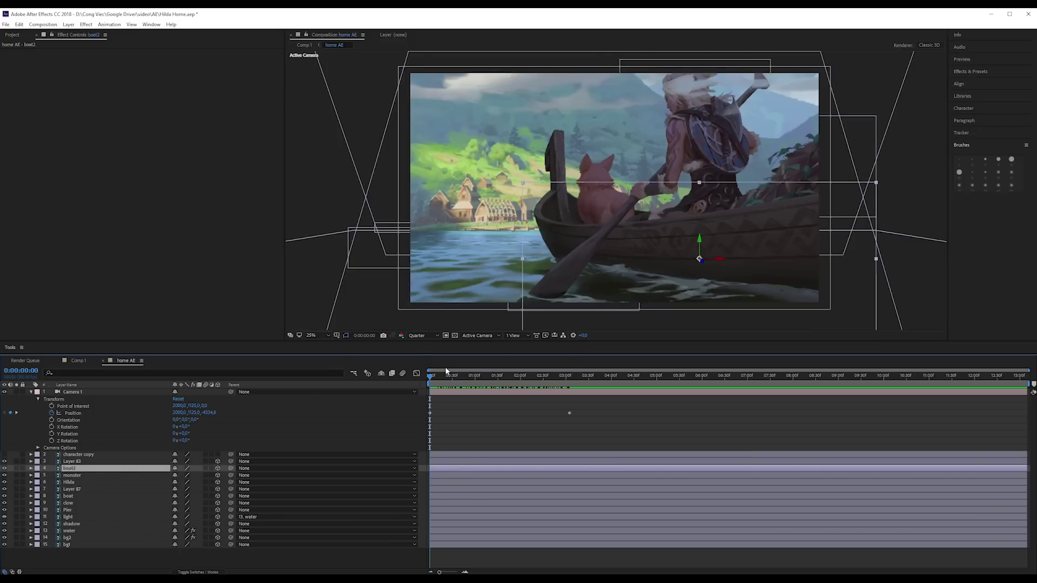
- Collapse Camera 1's Transform and select the boat and clow layers
click(31, 393)
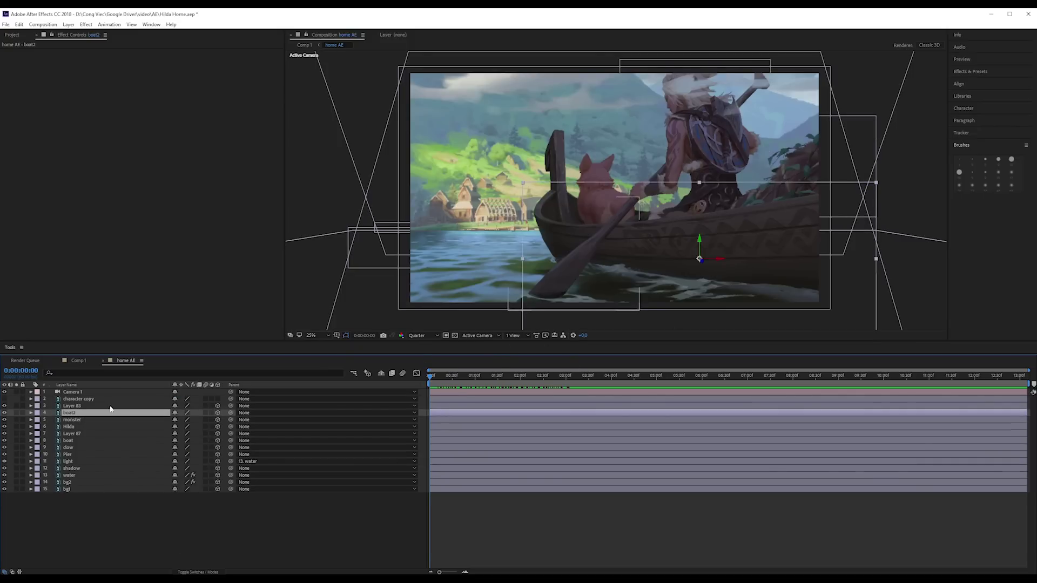
click(73, 440)
click(73, 448)
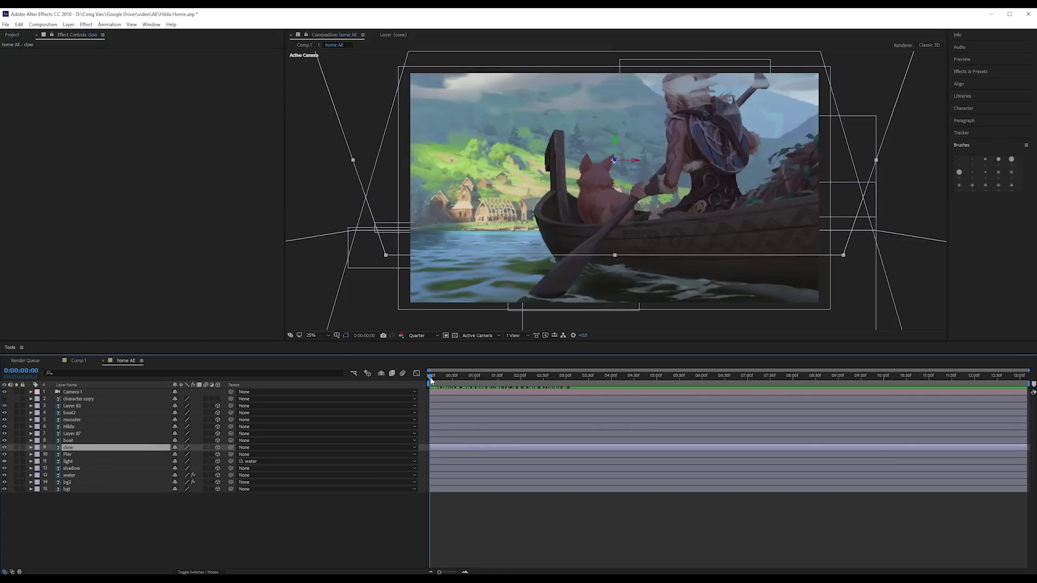
drag(430, 379, 331, 372)
- Select Layer 83 through boat and scrub the camera move to about 3 seconds
click(67, 441)
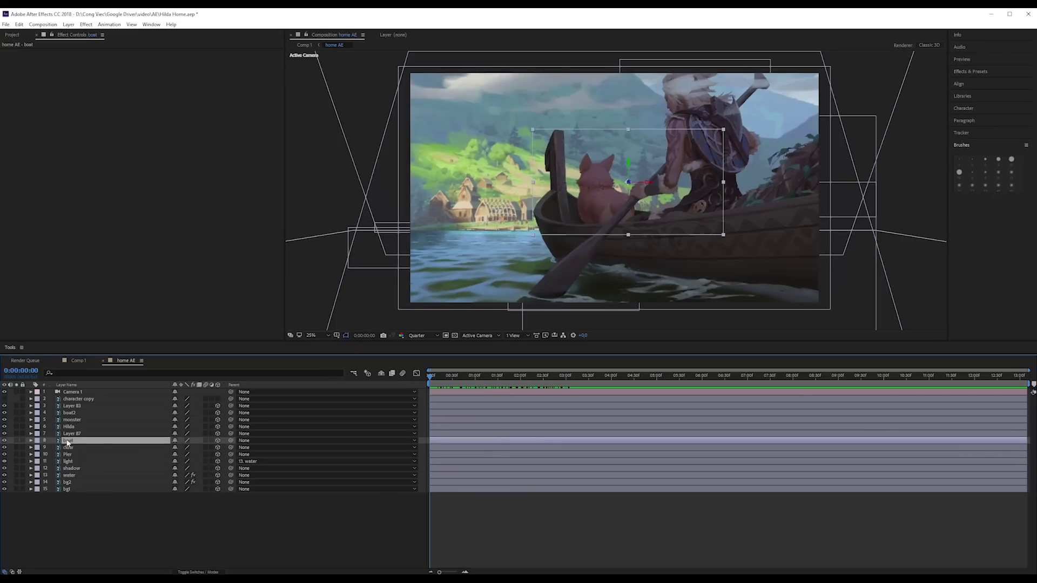
shift+click(79, 408)
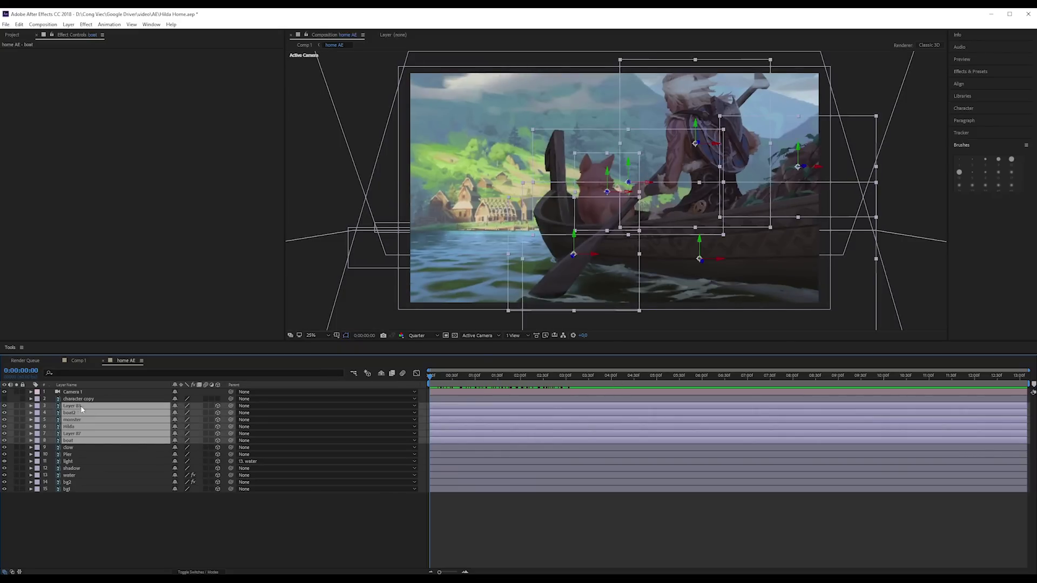
drag(440, 374, 593, 383)
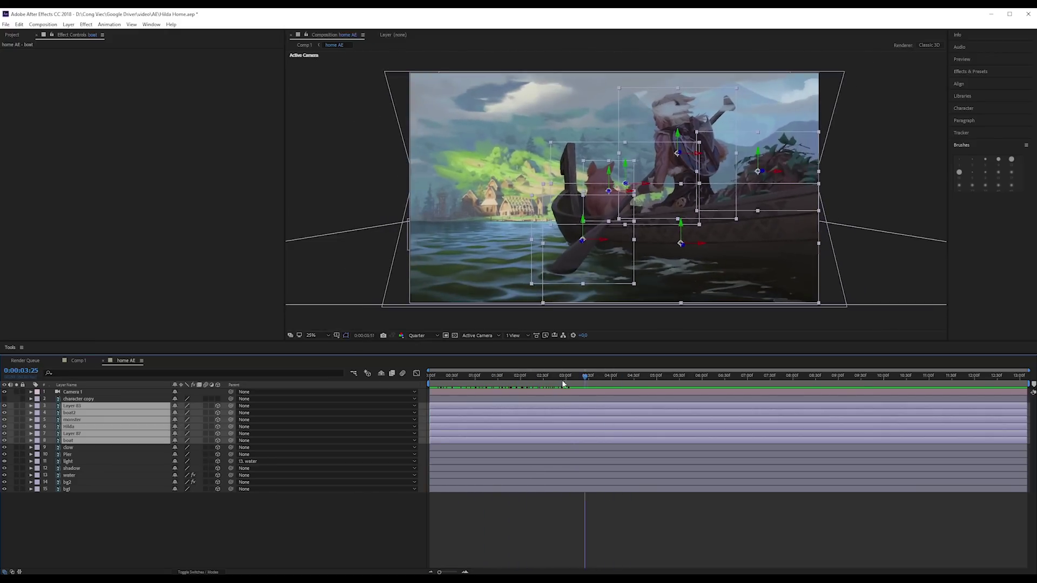
drag(563, 383, 372, 385)
- Zoom the view closer, preview the camera move, and select only Layer 83
click(575, 259)
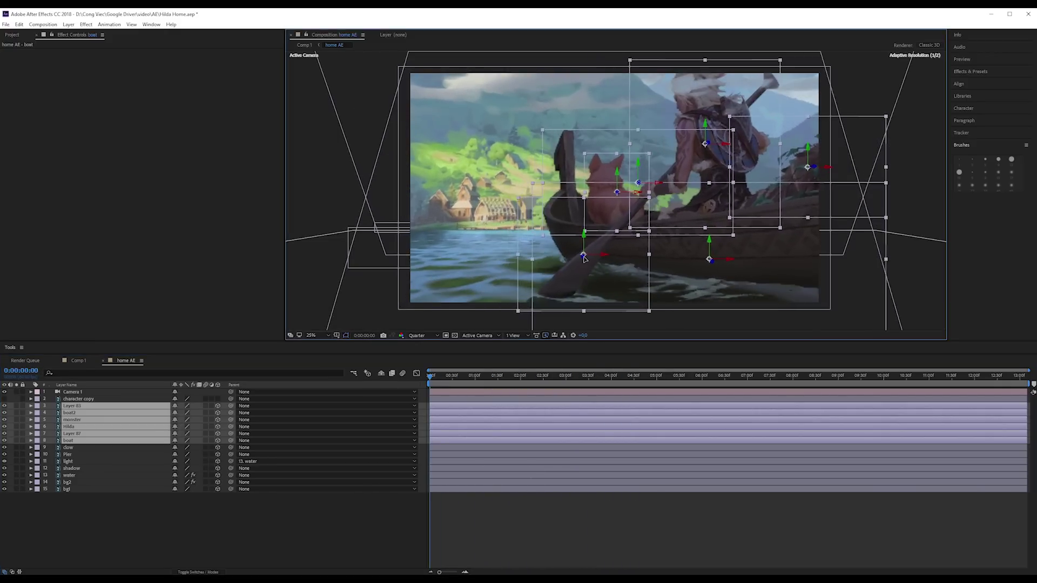
drag(704, 263, 718, 275)
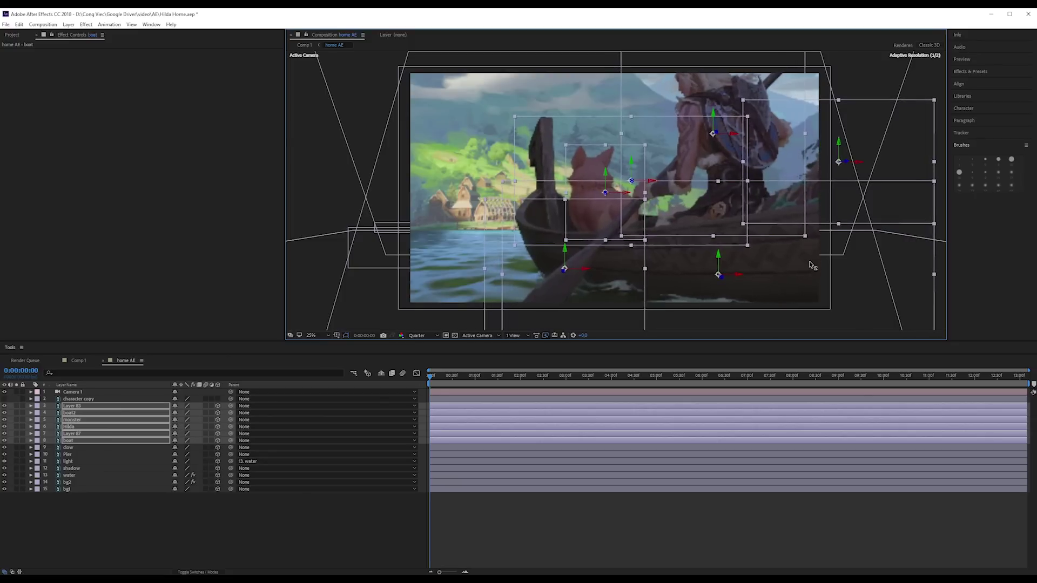
drag(432, 380, 630, 383)
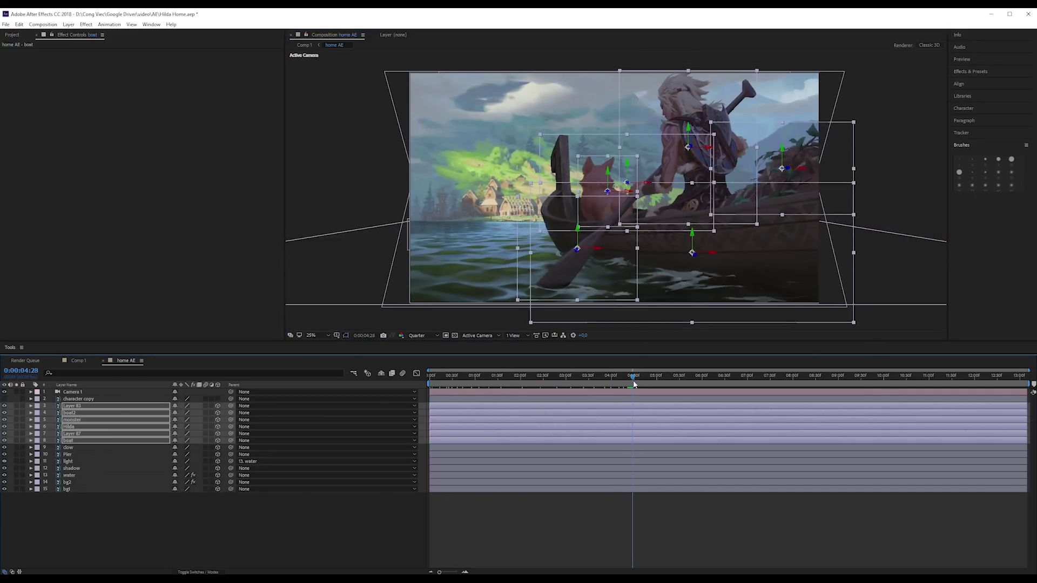
key(space)
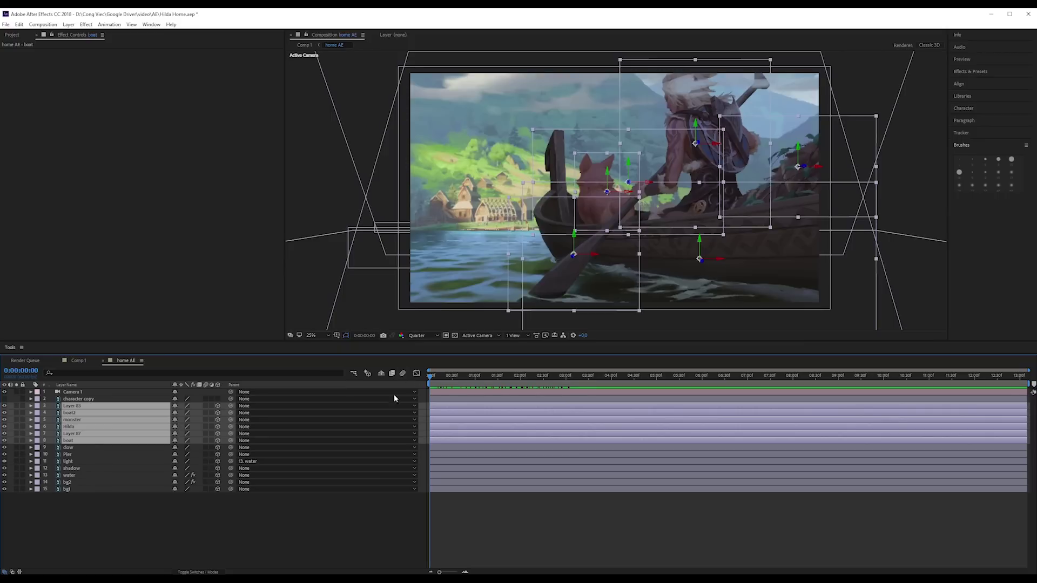
click(96, 408)
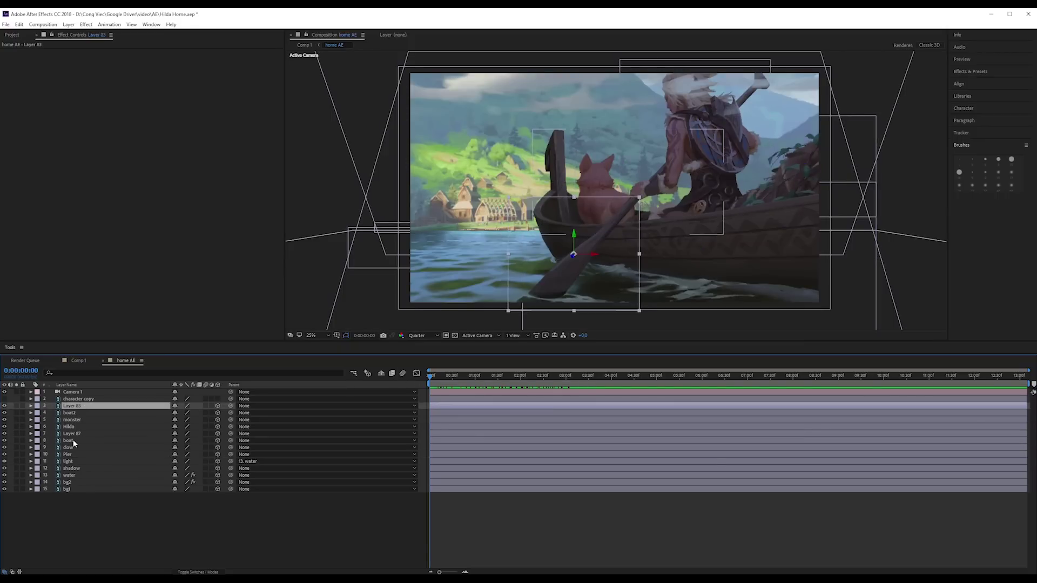
- Parent Layer 83, boat2, monster, Hilda and Layer 87 to the boat layer
shift+click(84, 442)
ctrl+click(259, 439)
drag(233, 437, 77, 444)
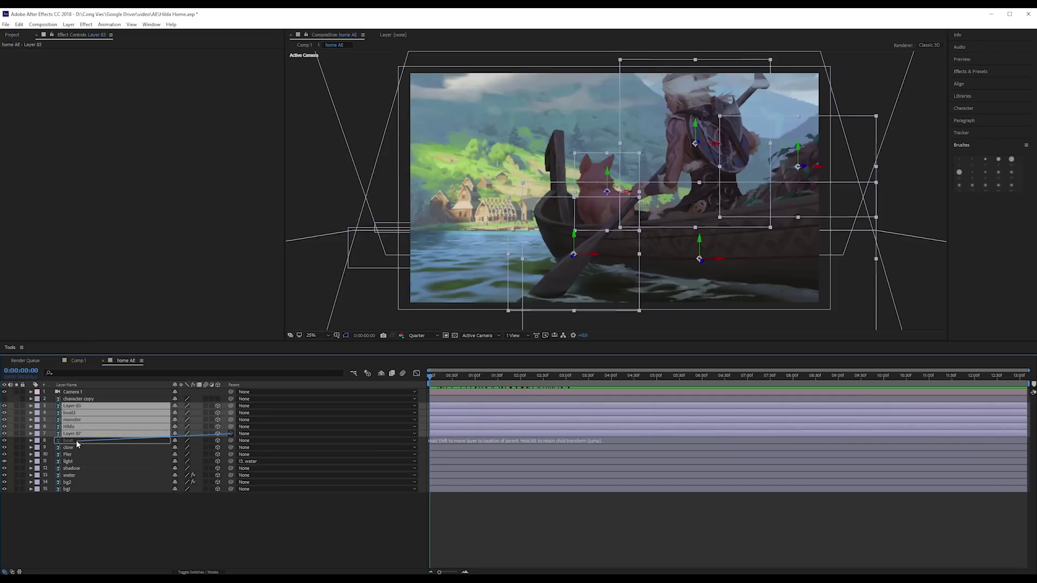
drag(73, 441, 73, 440)
click(73, 441)
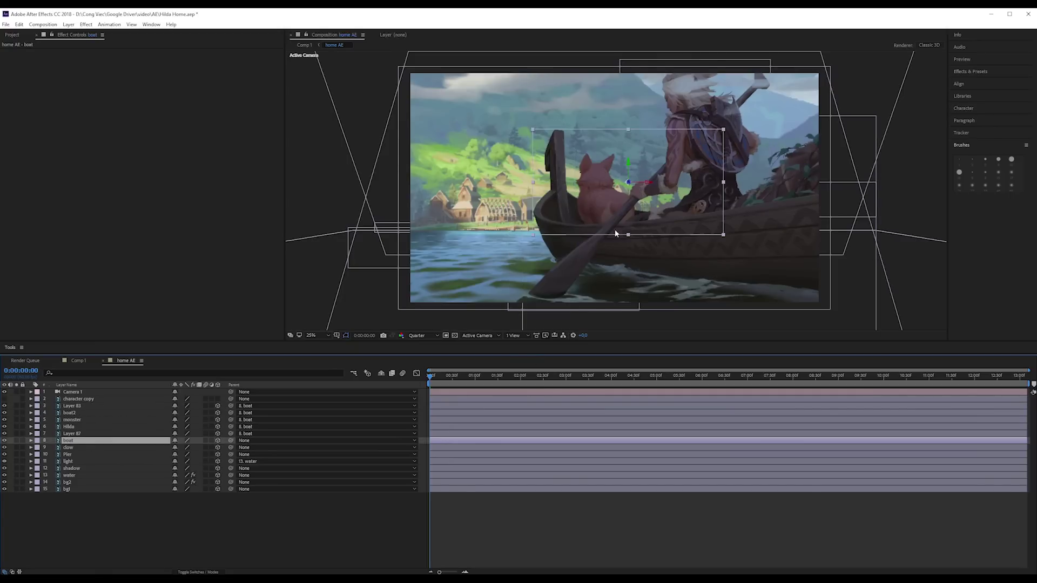
- Move the boat group closer to the camera and preview the parallax
drag(629, 184, 800, 198)
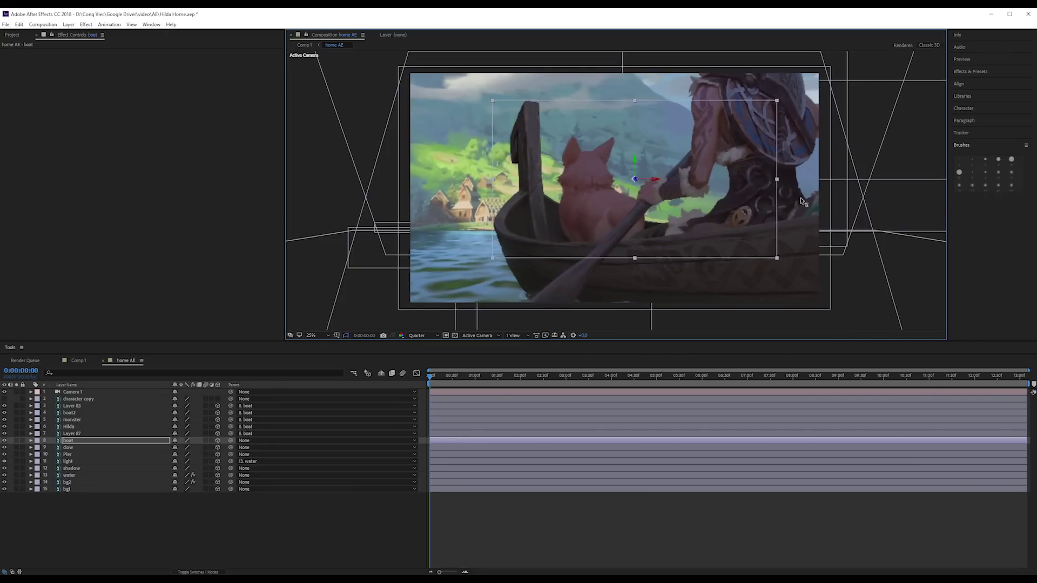
key(space)
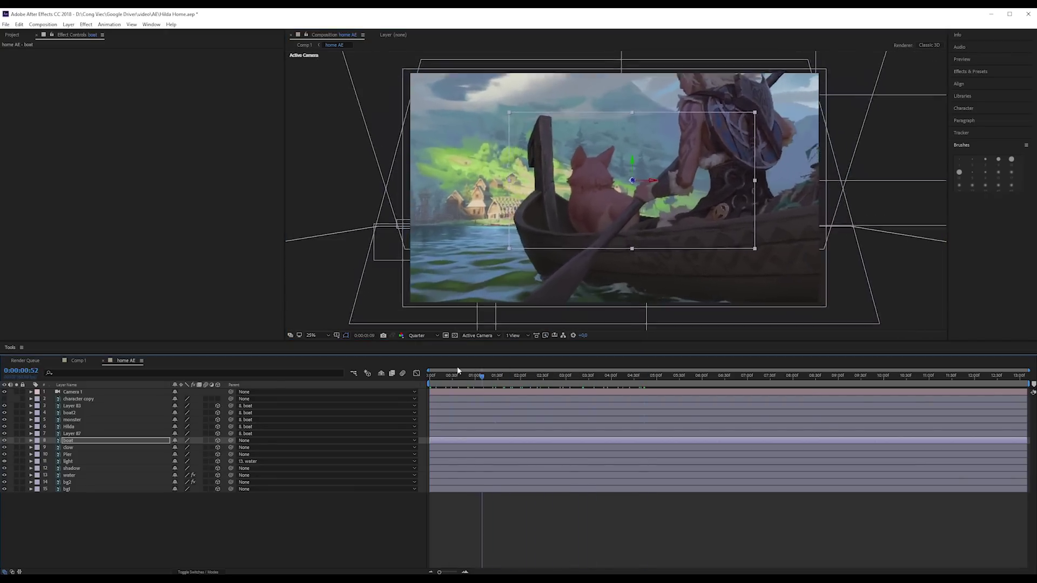
key(space)
drag(636, 180, 769, 187)
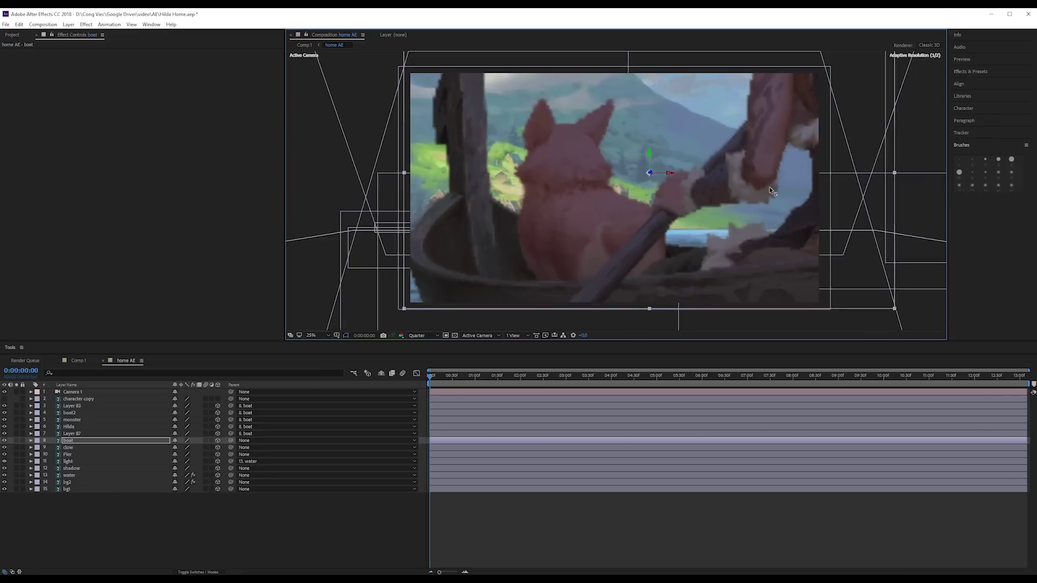
scroll(629, 180, down, 2)
drag(513, 192, 576, 188)
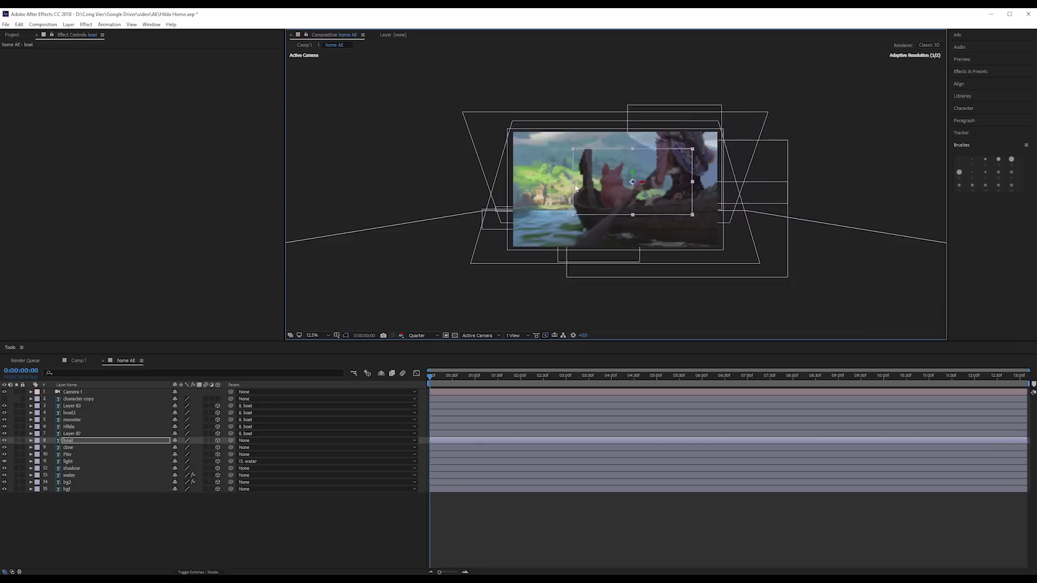
scroll(628, 219, up, 2)
mouse_move(430, 376)
mouse_down()
mouse_move(542, 376)
mouse_move(371, 370)
mouse_up()
- Readjust the boat group's depth and enlarge it, previewing the push-in
click(536, 176)
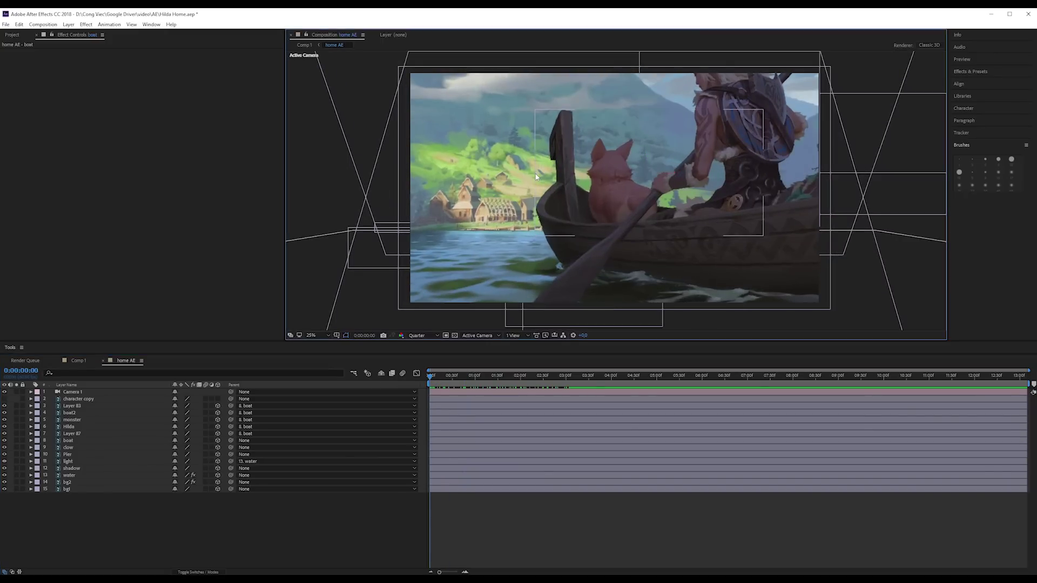
click(83, 414)
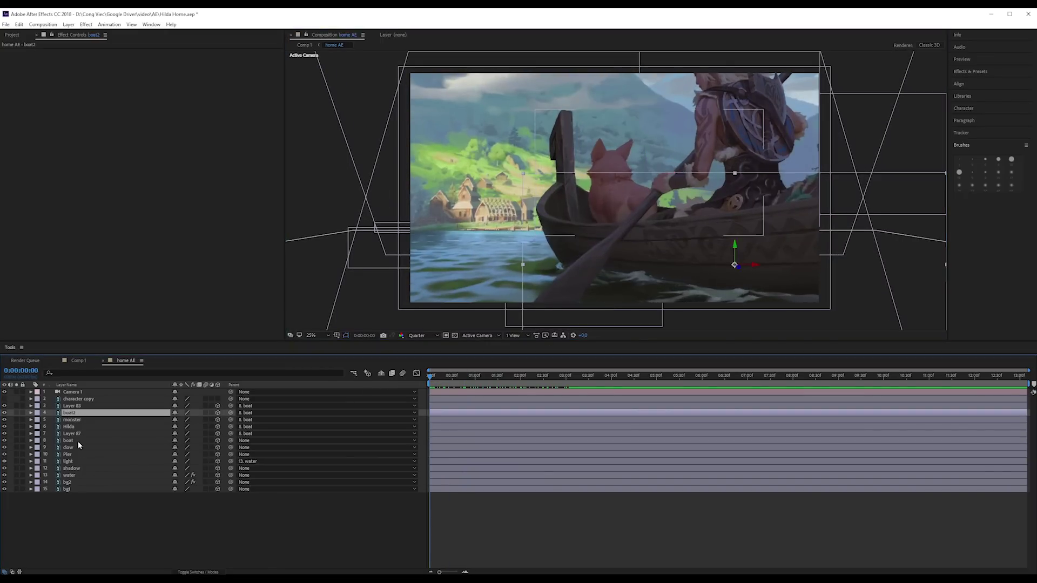
click(652, 173)
drag(652, 174, 621, 216)
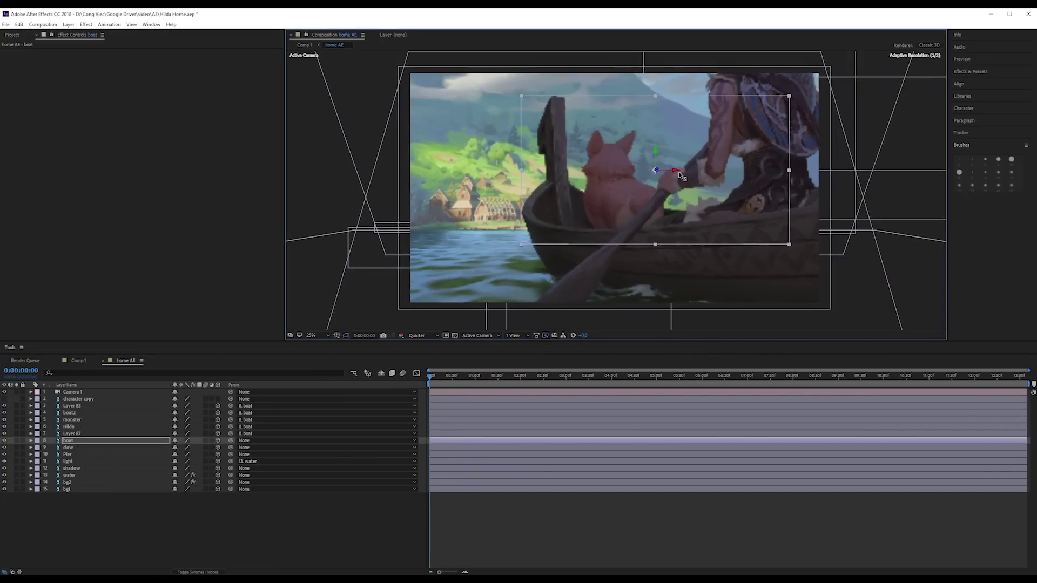
drag(430, 380, 441, 383)
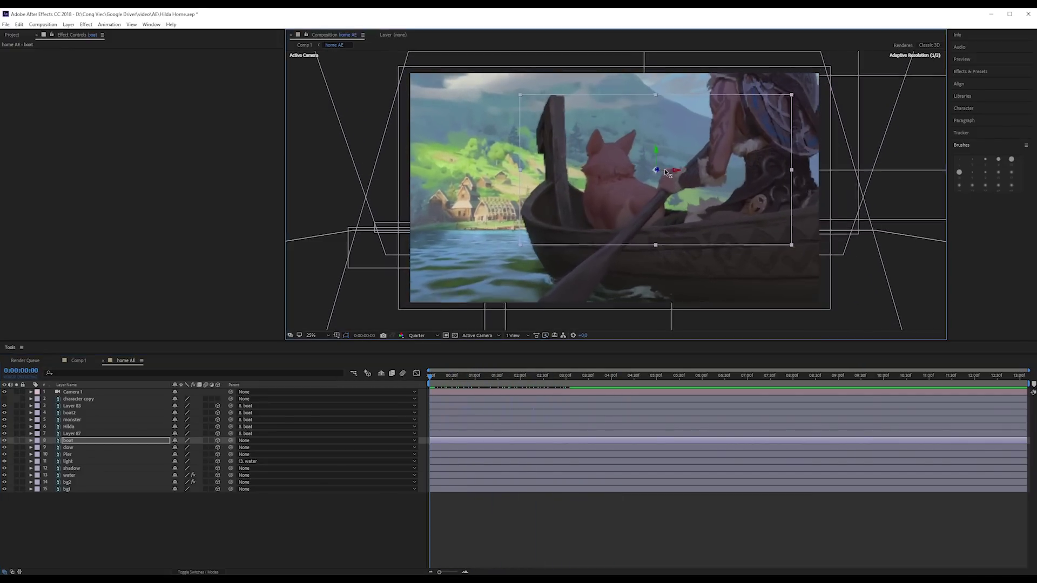
drag(441, 383, 429, 375)
key(space)
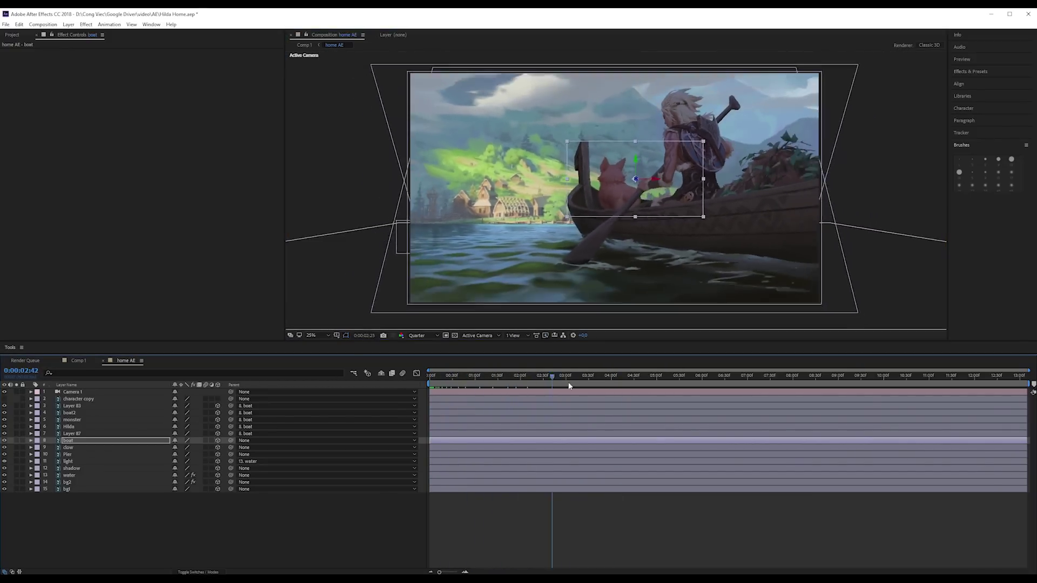
key(space)
drag(648, 176, 506, 332)
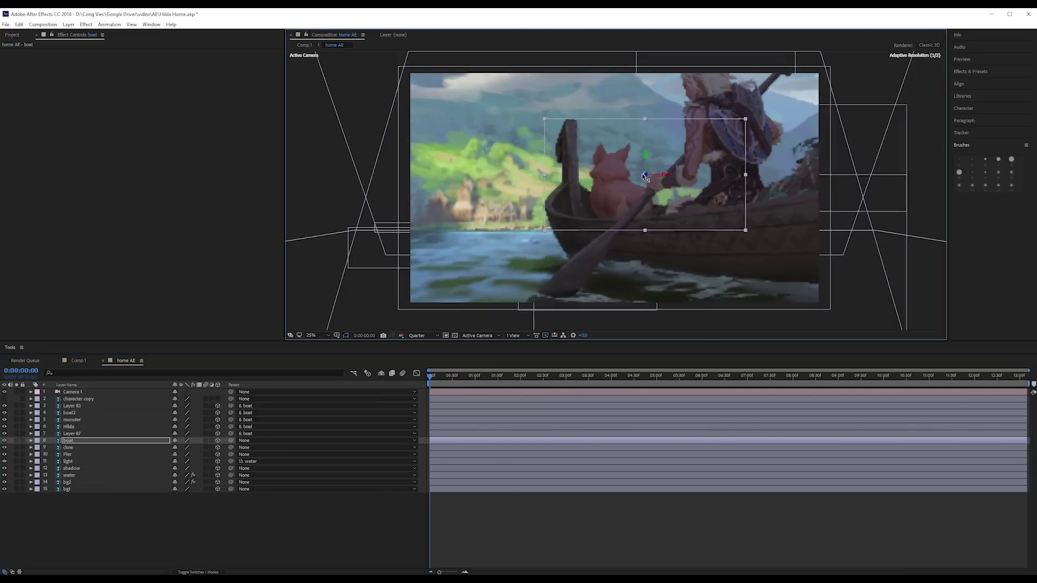
mouse_move(738, 177)
mouse_down()
mouse_move(752, 178)
mouse_move(739, 197)
mouse_up()
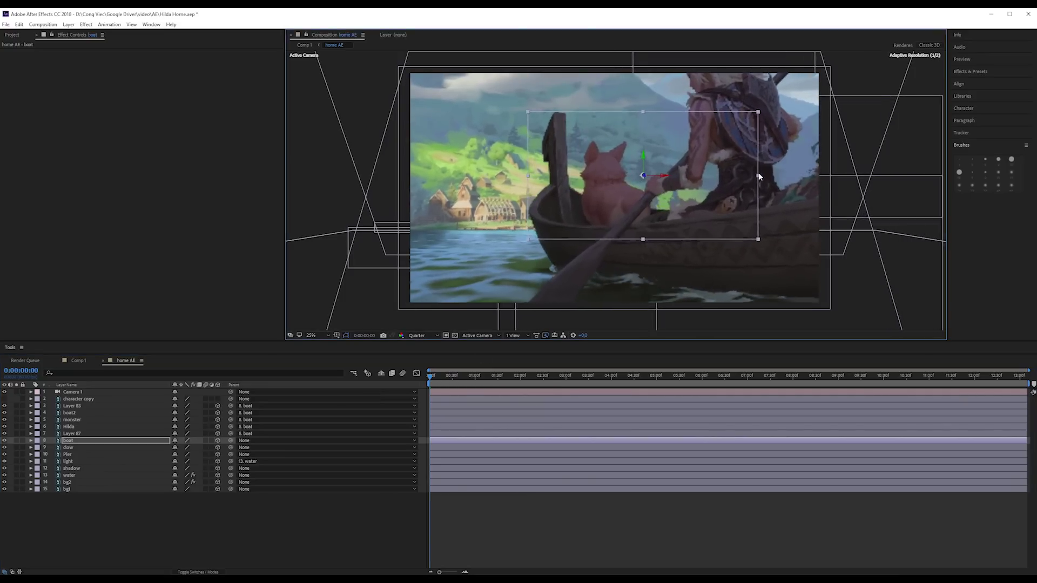
mouse_move(430, 378)
mouse_down()
mouse_move(398, 399)
mouse_move(597, 395)
mouse_move(371, 390)
mouse_up()
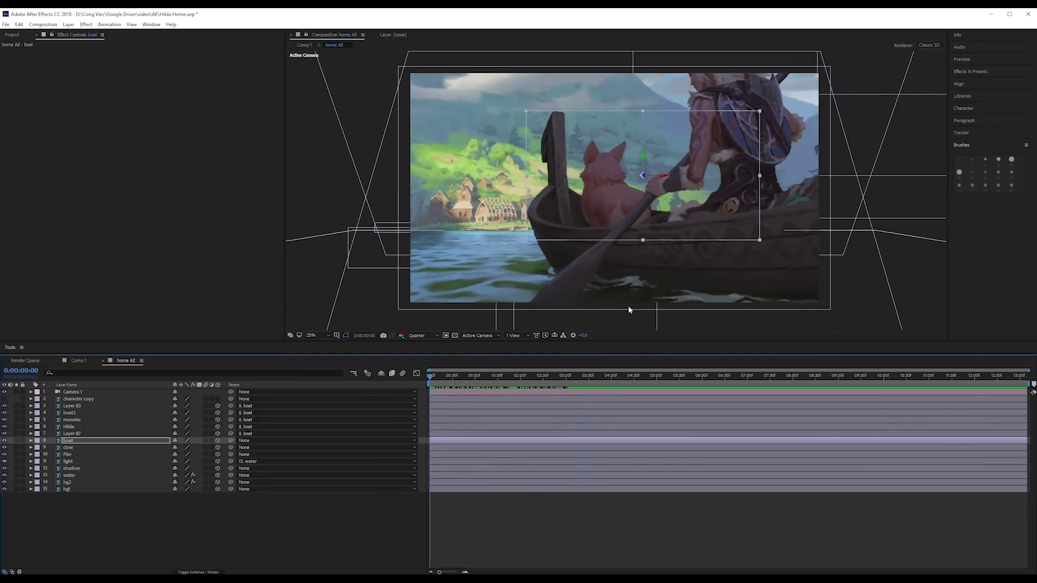
click(76, 434)
double_click(4, 434)
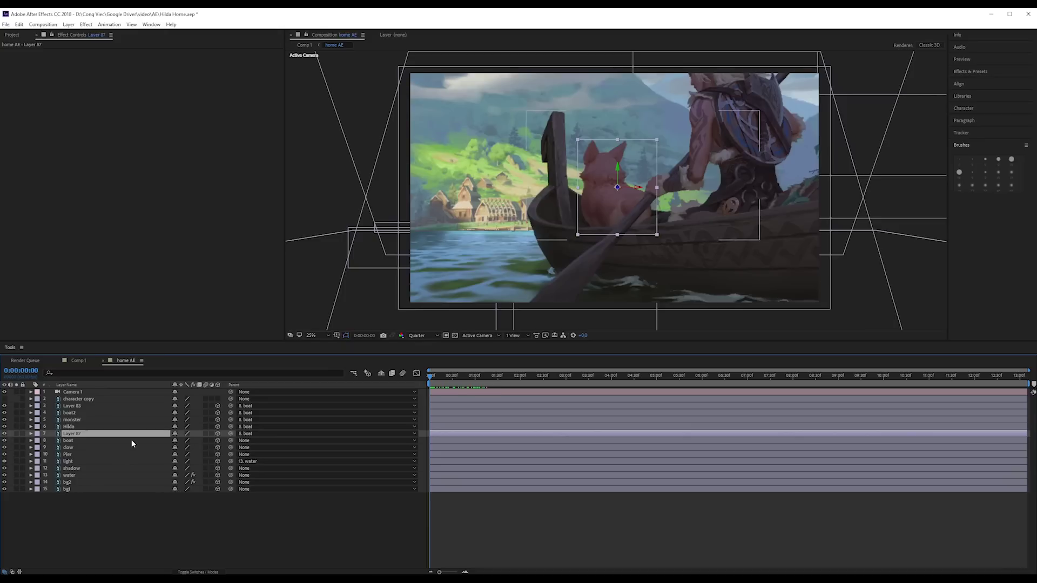
mouse_move(618, 189)
mouse_down()
mouse_move(680, 189)
mouse_move(663, 190)
mouse_up()
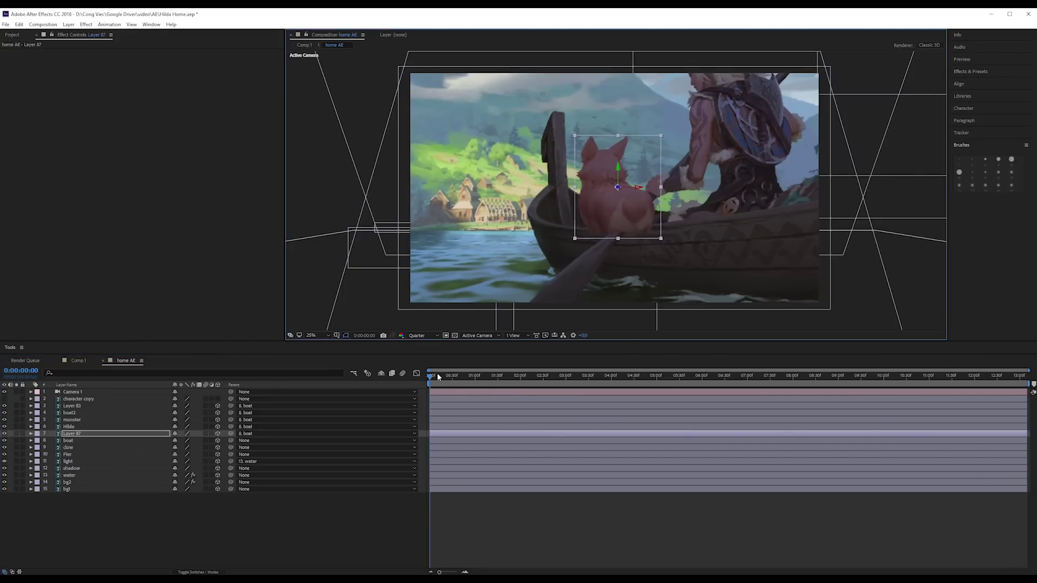
drag(438, 376, 686, 375)
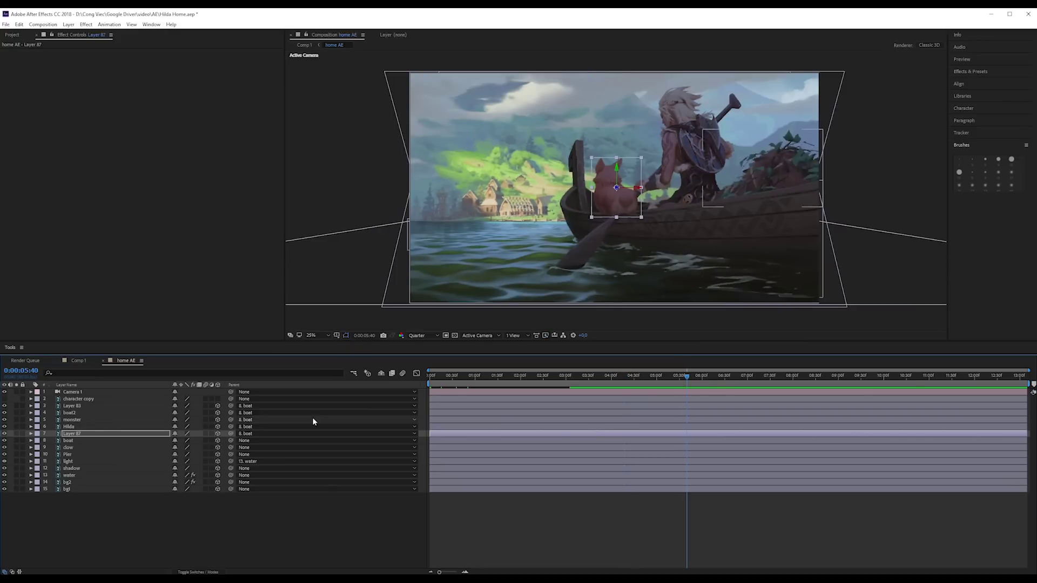
key(Home)
click(638, 376)
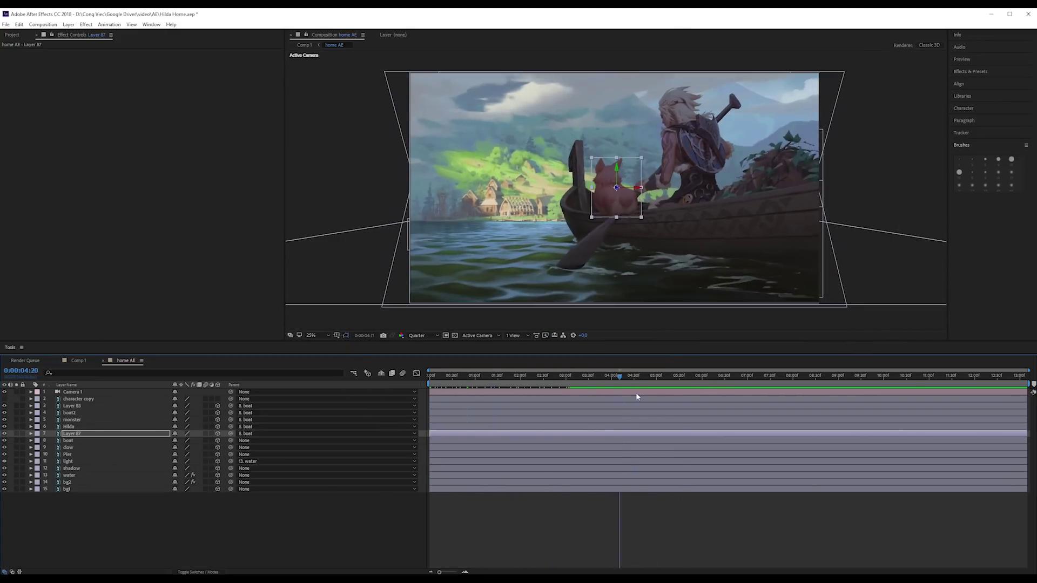
click(617, 190)
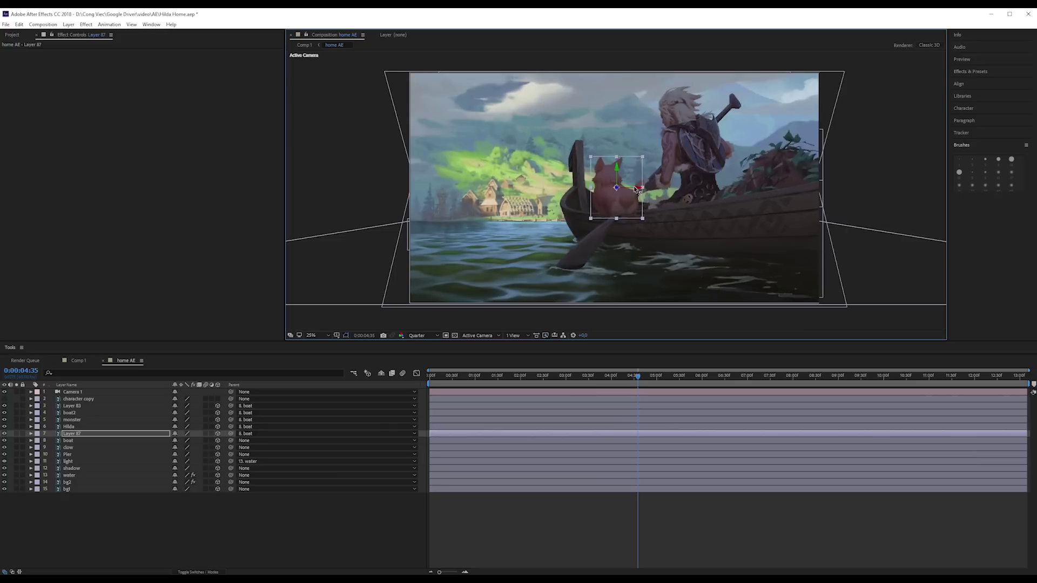
key(ctrl+shift+a)
click(611, 193)
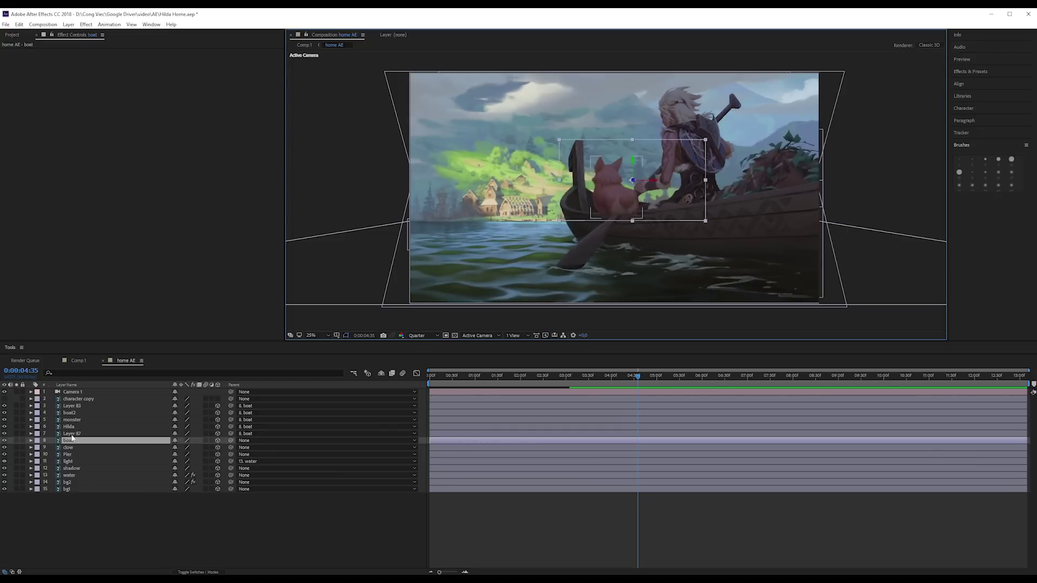
click(71, 434)
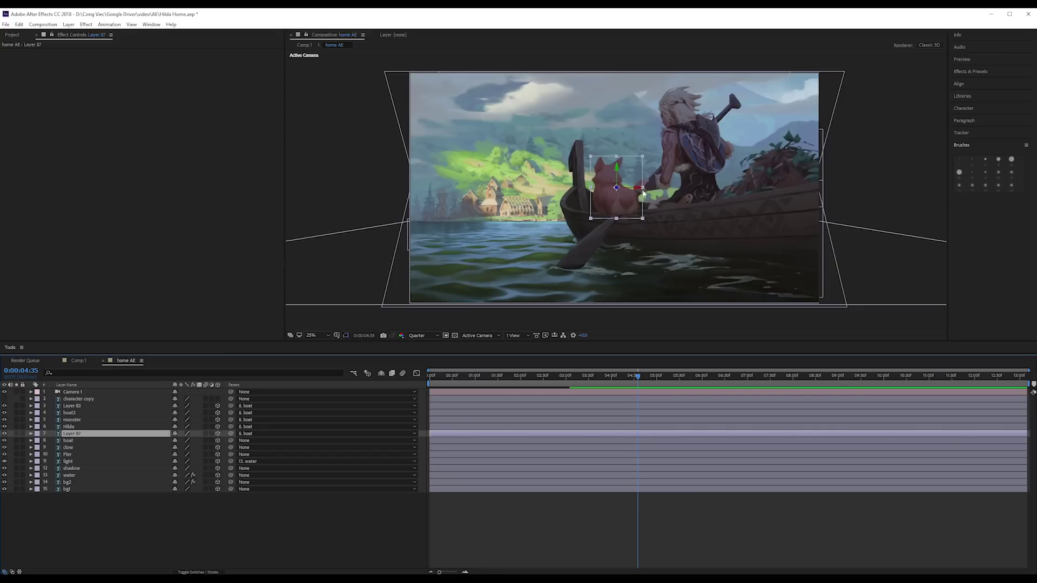
scroll(642, 193, up, 2)
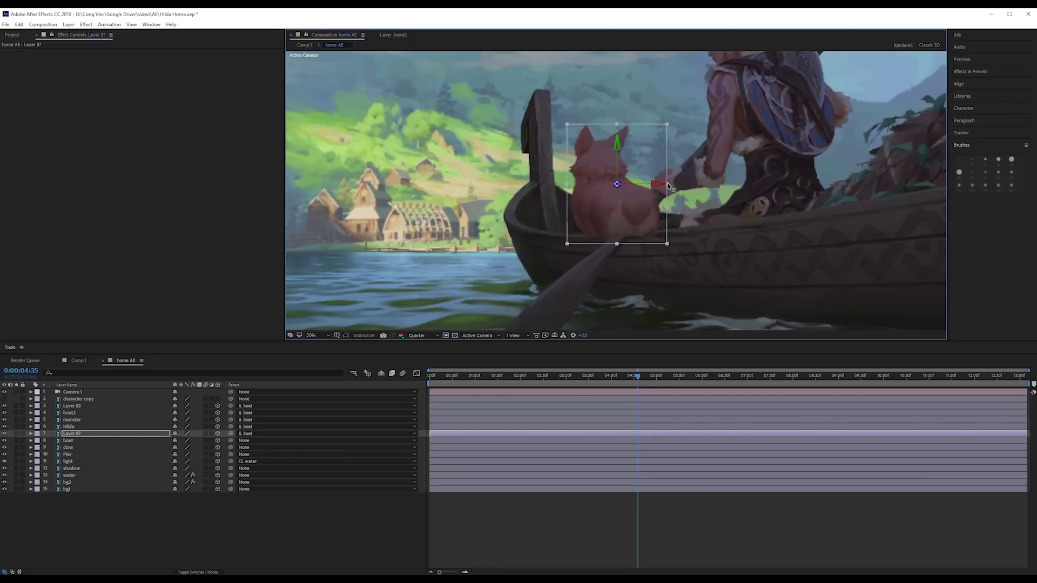
mouse_move(638, 376)
mouse_down()
mouse_move(435, 393)
mouse_move(610, 394)
mouse_up()
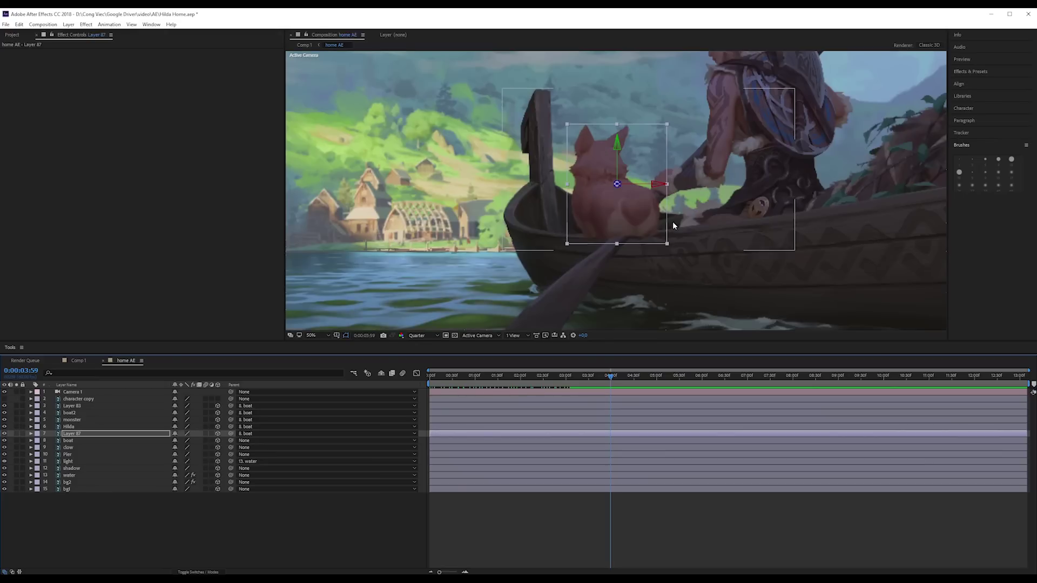
click(74, 427)
scroll(537, 292, down, 2)
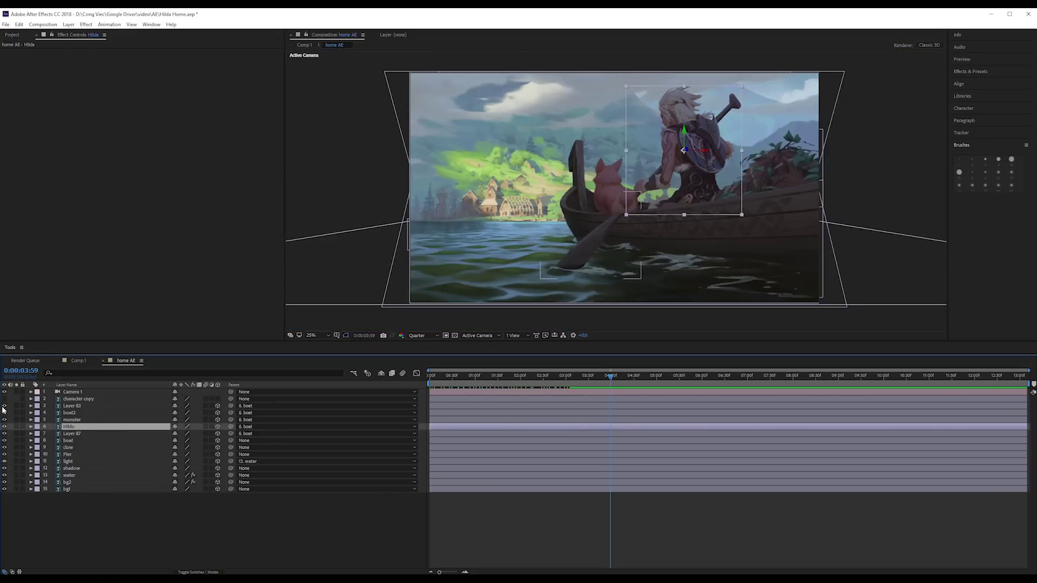
- Parent Layer 83 to the Hilda layer
click(74, 407)
drag(230, 406, 108, 427)
click(97, 426)
scroll(698, 186, up, 2)
scroll(698, 186, down, 2)
- Push Hilda closer to the camera, scale her down slightly and seat her in the boat
drag(690, 153, 885, 161)
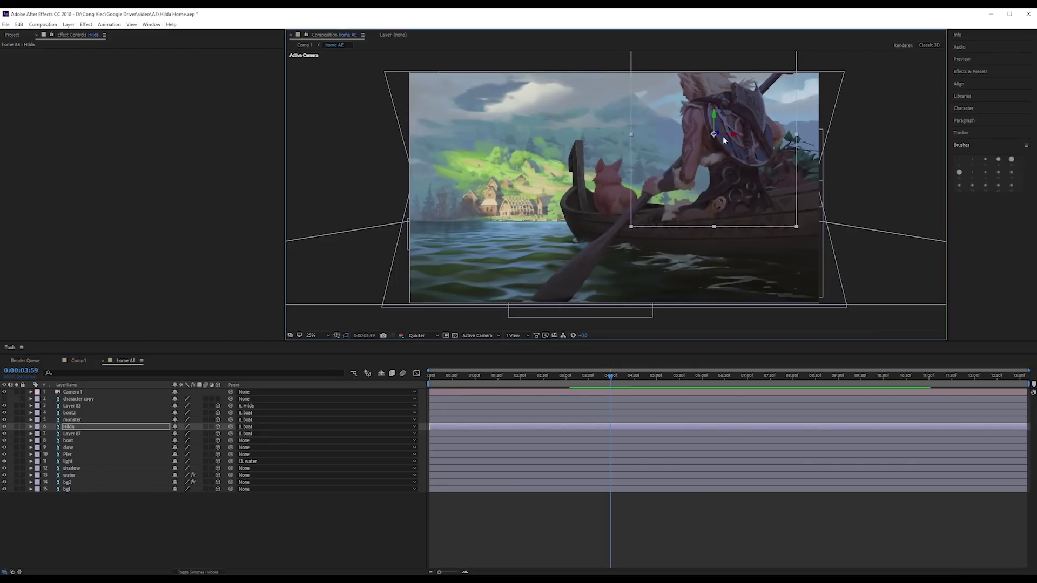
drag(795, 135, 779, 136)
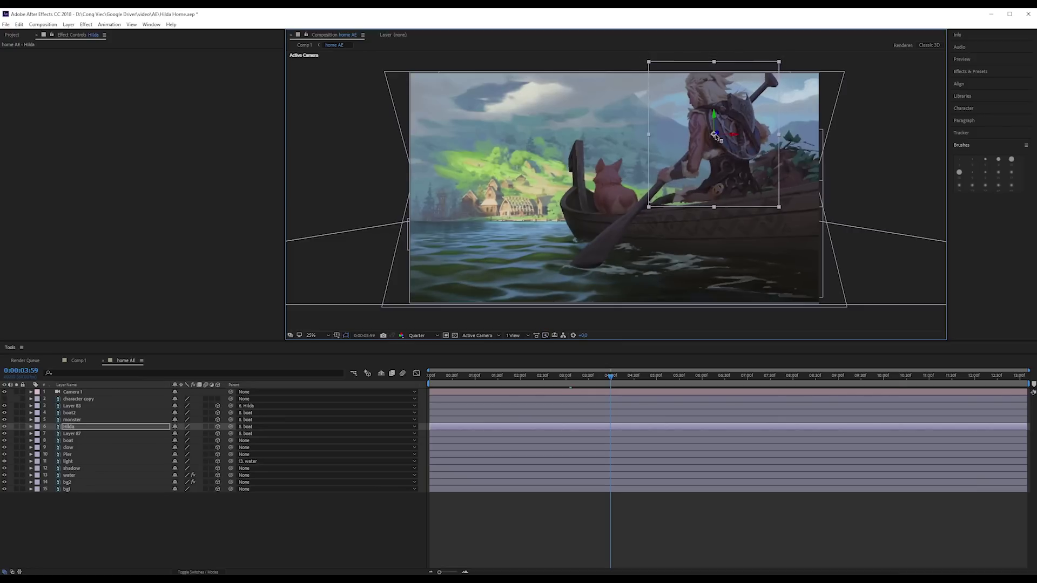
drag(716, 125, 720, 150)
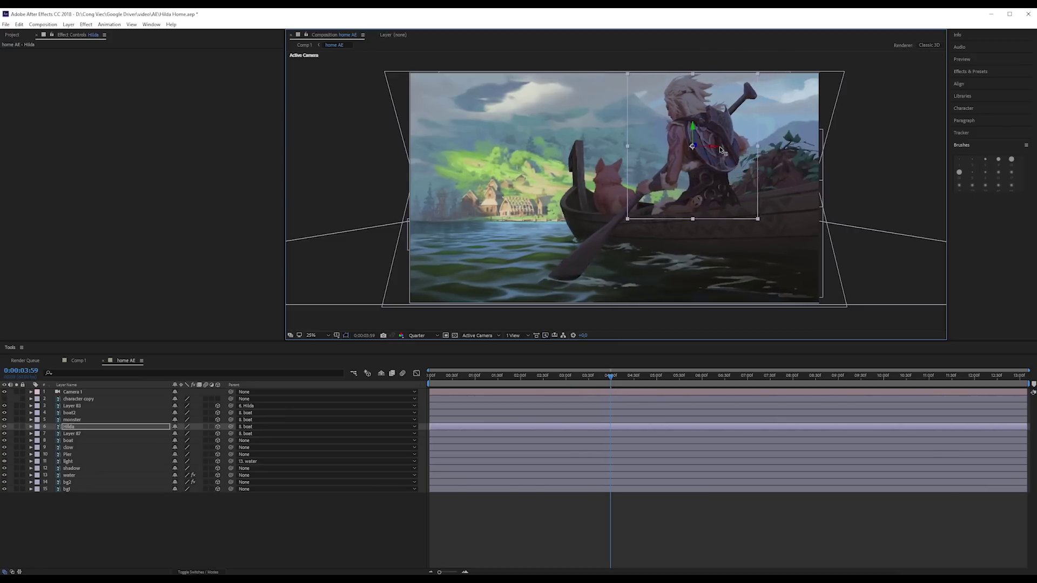
drag(720, 150, 716, 150)
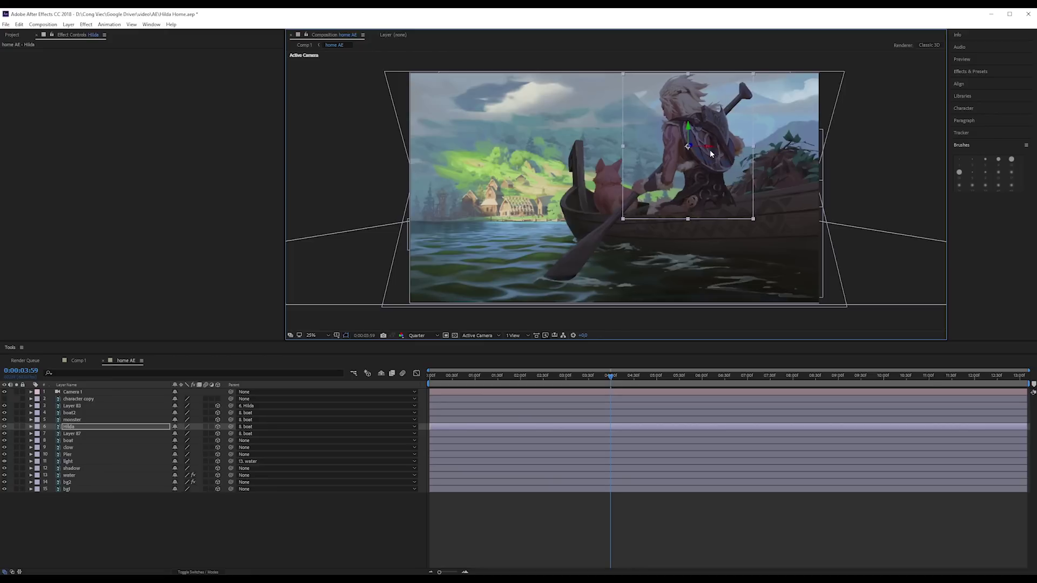
click(616, 377)
drag(599, 384, 573, 387)
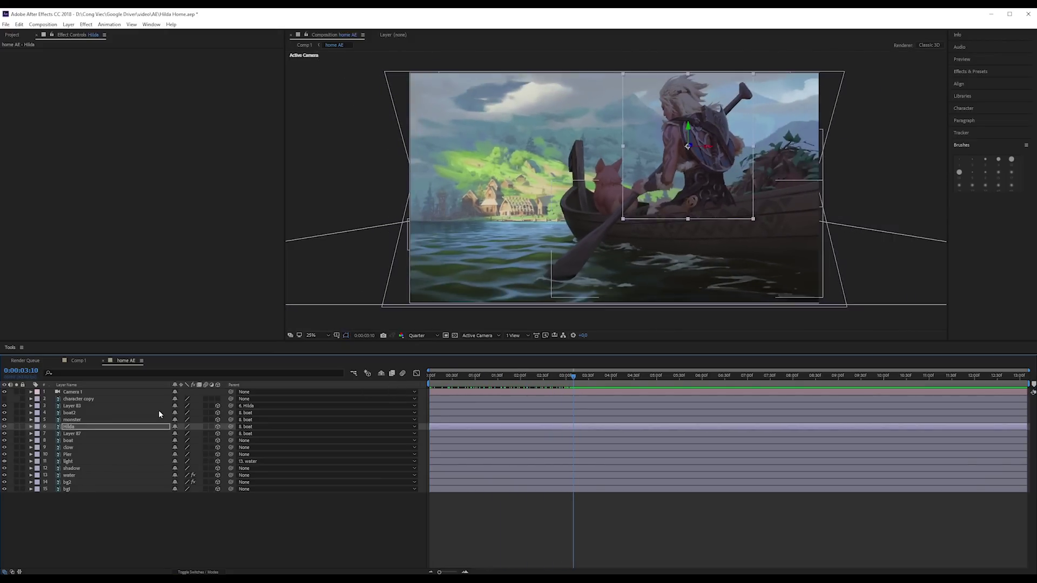
- Reposition the monster layer and scale it down beside Hilda
key(ctrl+Up)
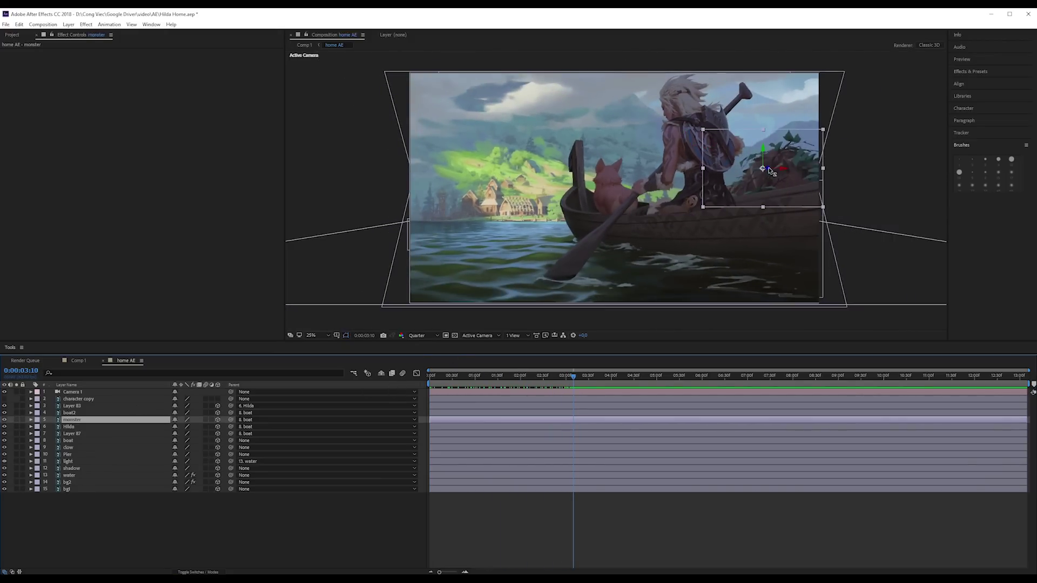
drag(771, 172, 867, 160)
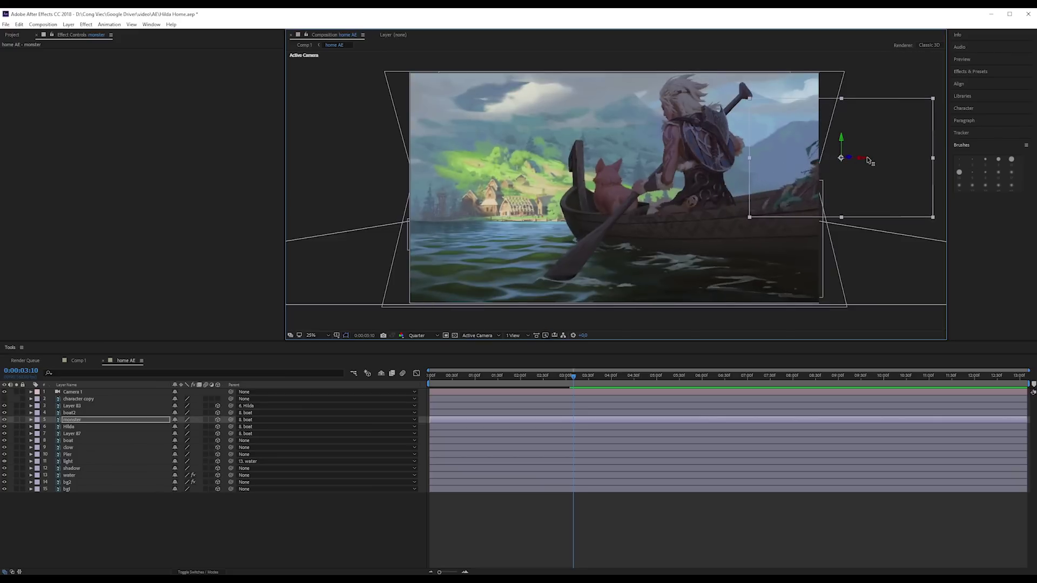
drag(868, 161, 824, 160)
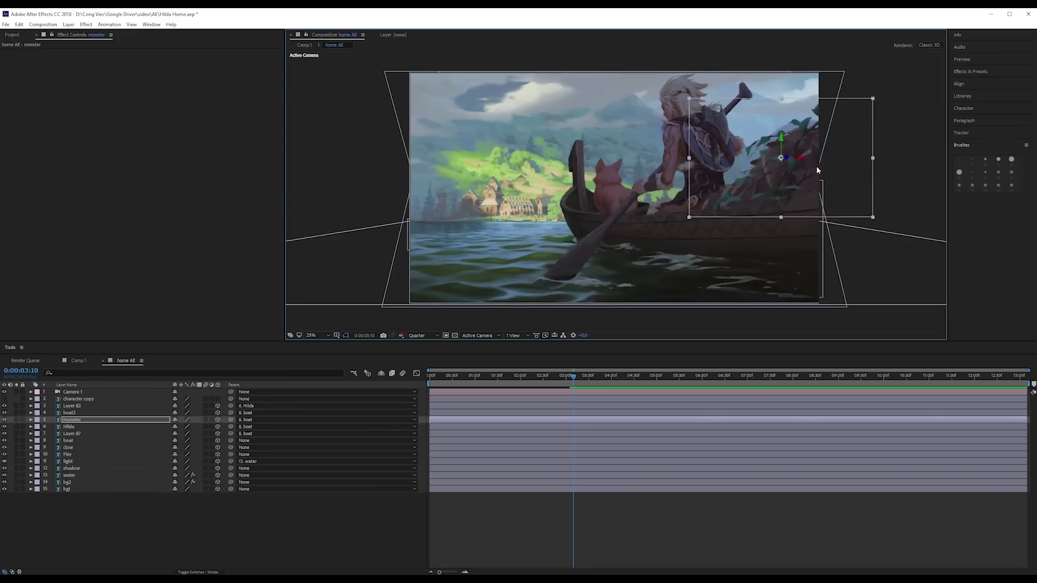
drag(873, 160, 789, 179)
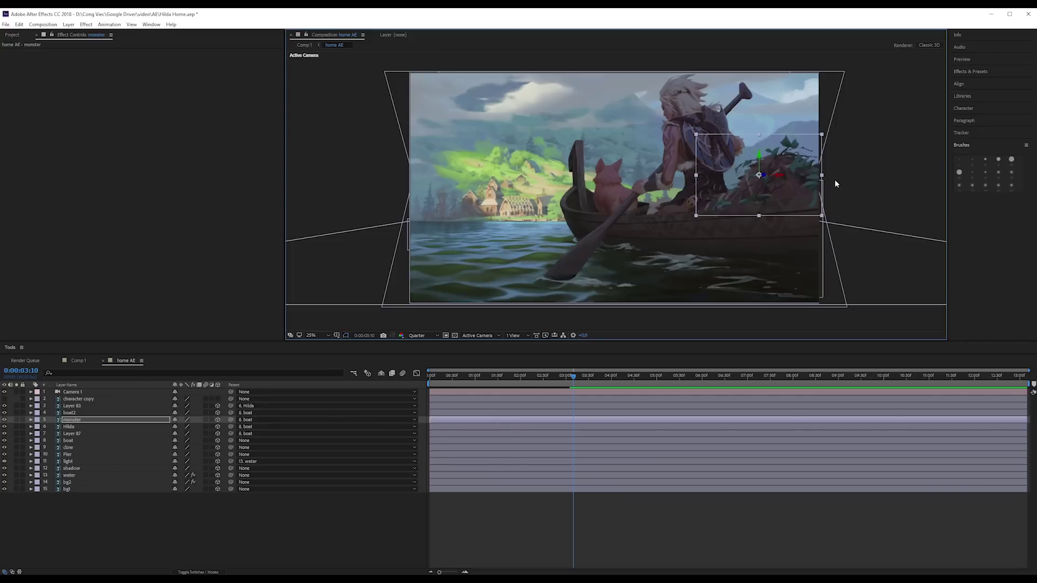
drag(697, 179, 703, 177)
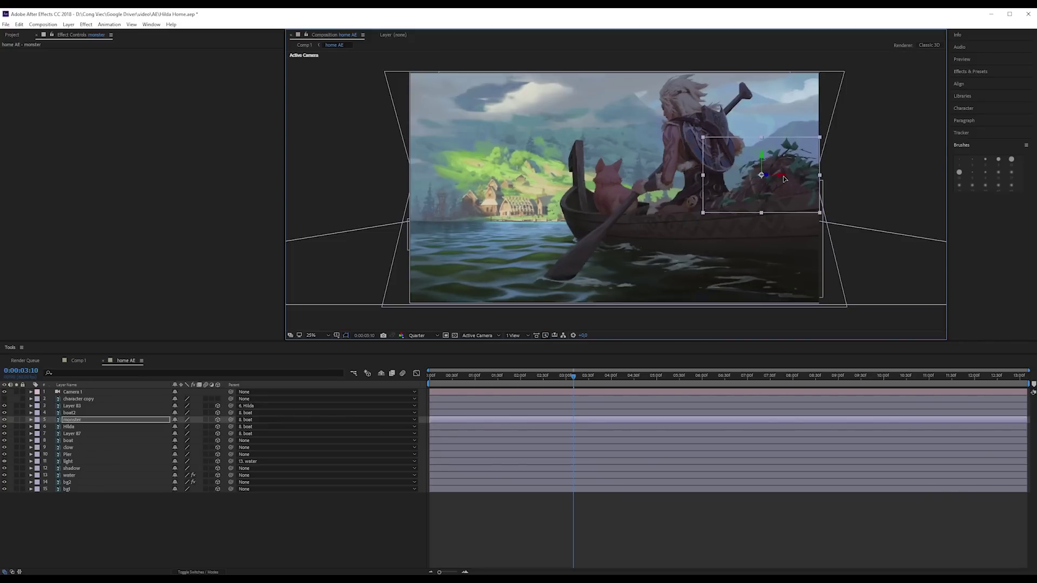
- Preview the camera push-in from the first frame to 0:00:03:36
drag(574, 375, 402, 385)
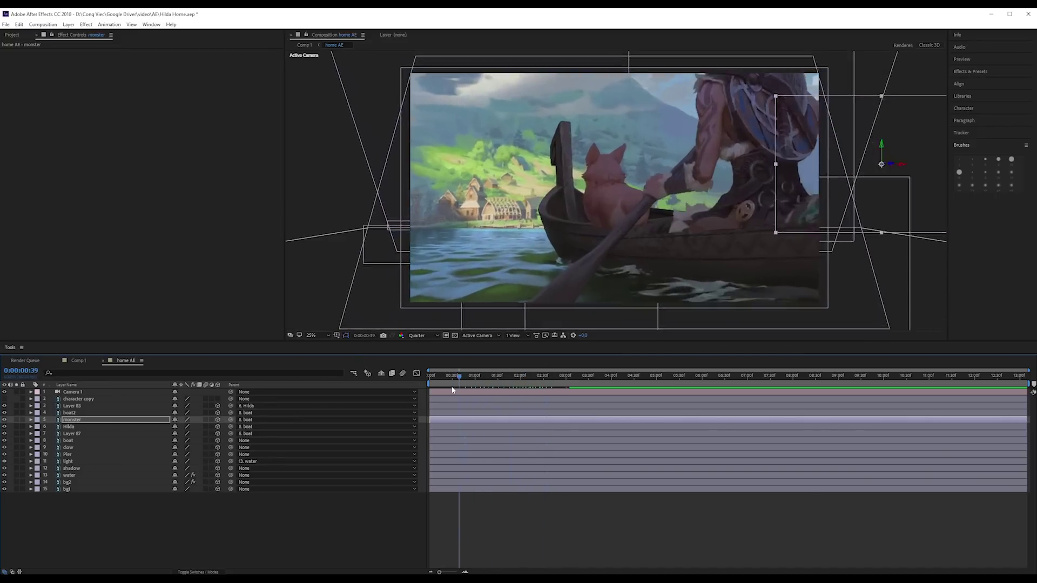
key(space)
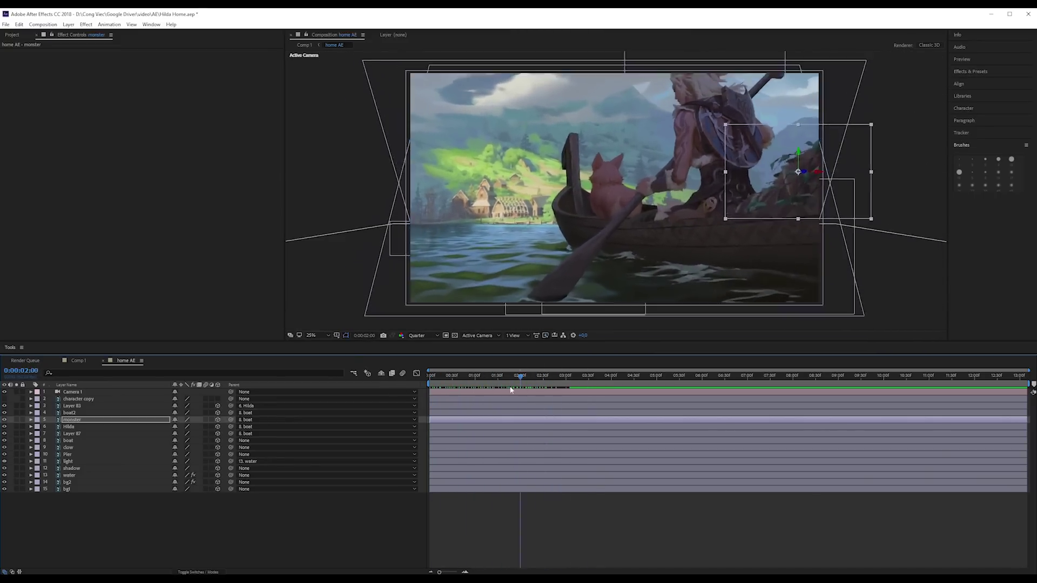
key(space)
mouse_move(443, 377)
mouse_down()
mouse_move(432, 391)
mouse_move(351, 396)
mouse_up()
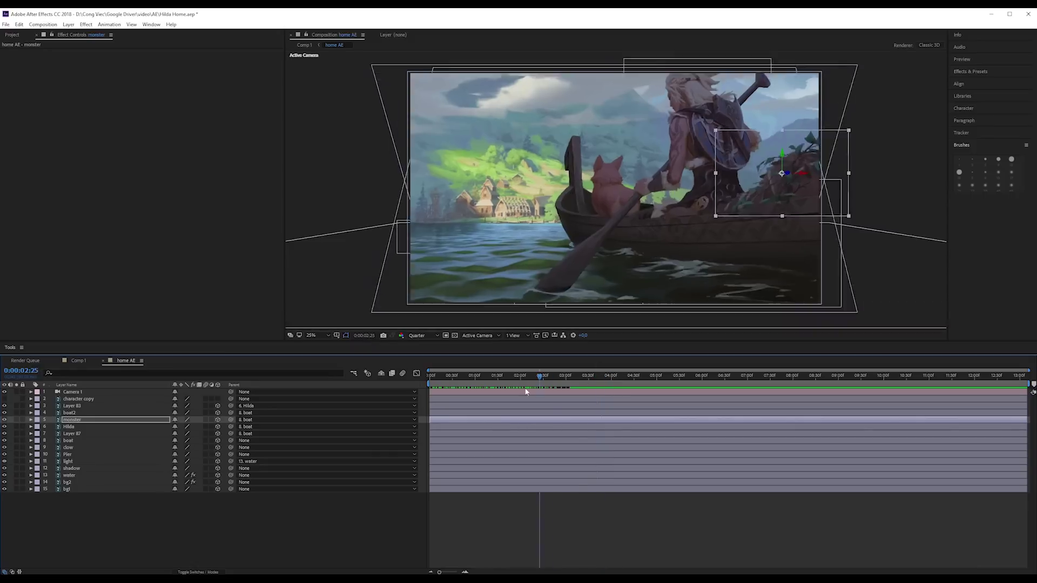
drag(352, 395, 593, 386)
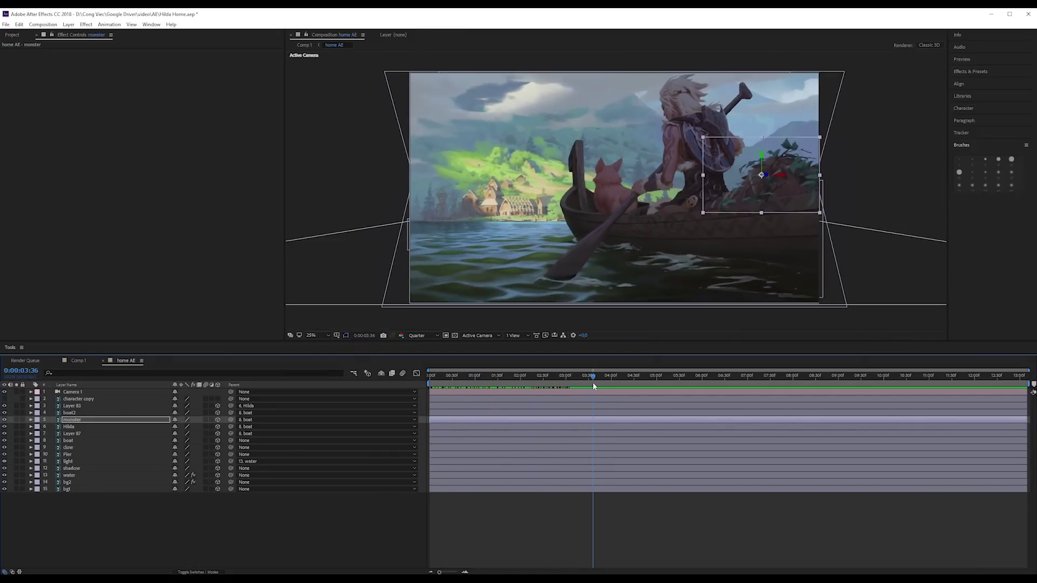
- Move boat2's anchor point to its left end, then try and undo an X rotation
click(76, 413)
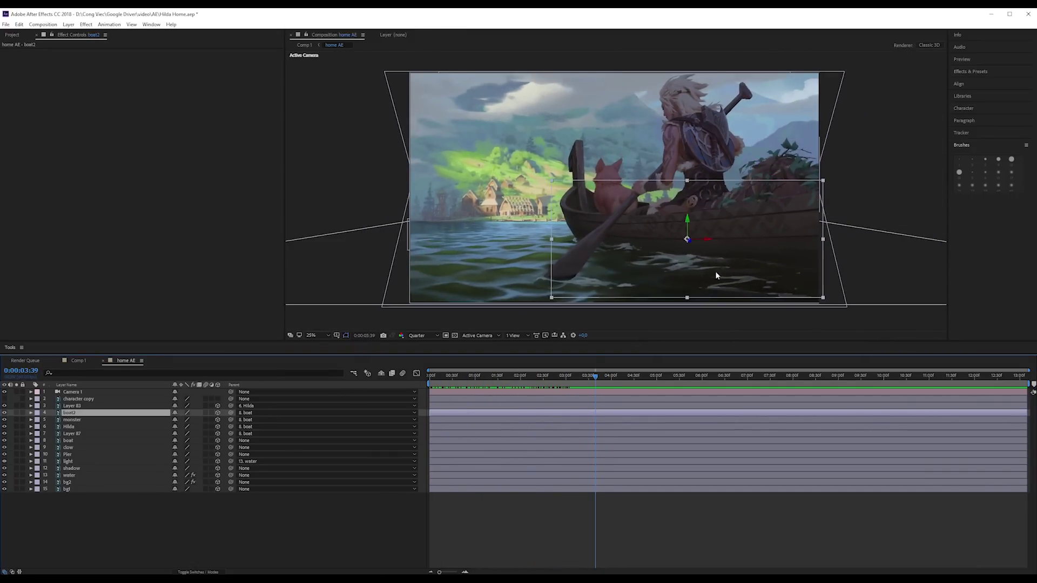
drag(689, 245, 568, 210)
key(r)
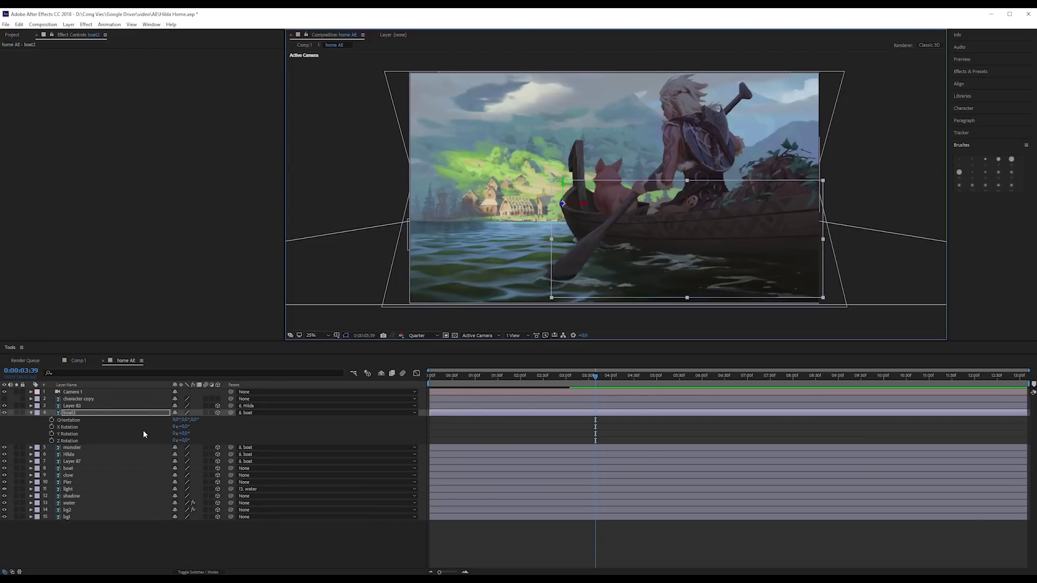
drag(174, 426, 211, 434)
key(ctrl+z)
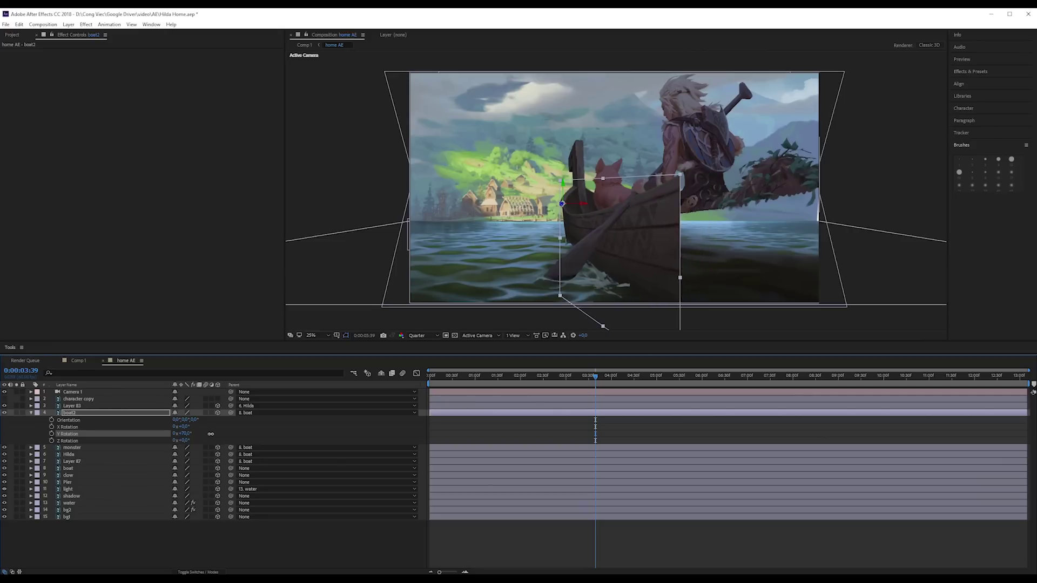
- Stretch boat2 wider horizontally and check it across the camera move
key(comma)
click(648, 236)
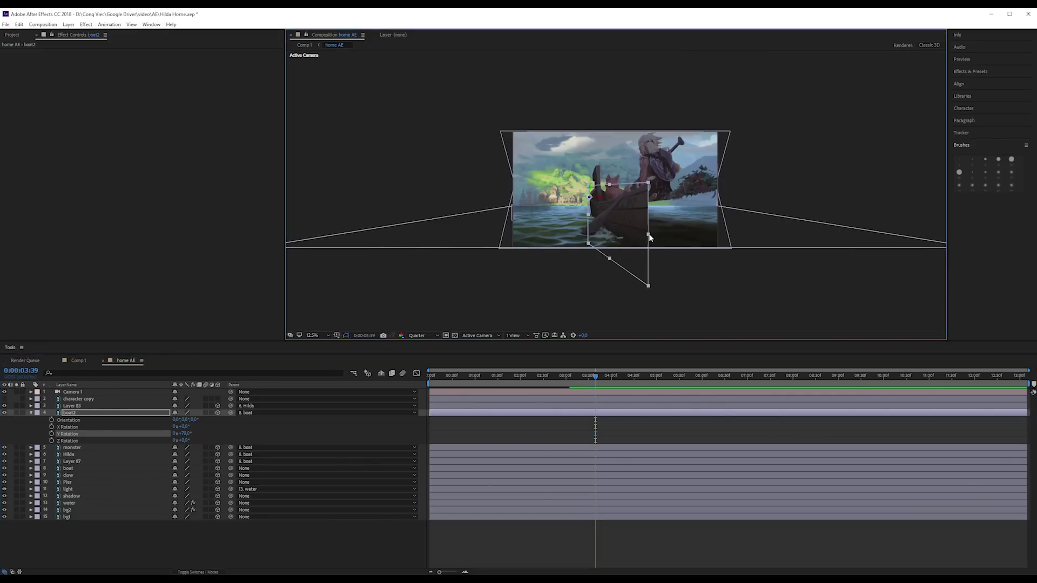
drag(649, 236, 721, 236)
mouse_move(598, 381)
mouse_down()
mouse_move(609, 378)
mouse_move(552, 383)
mouse_up()
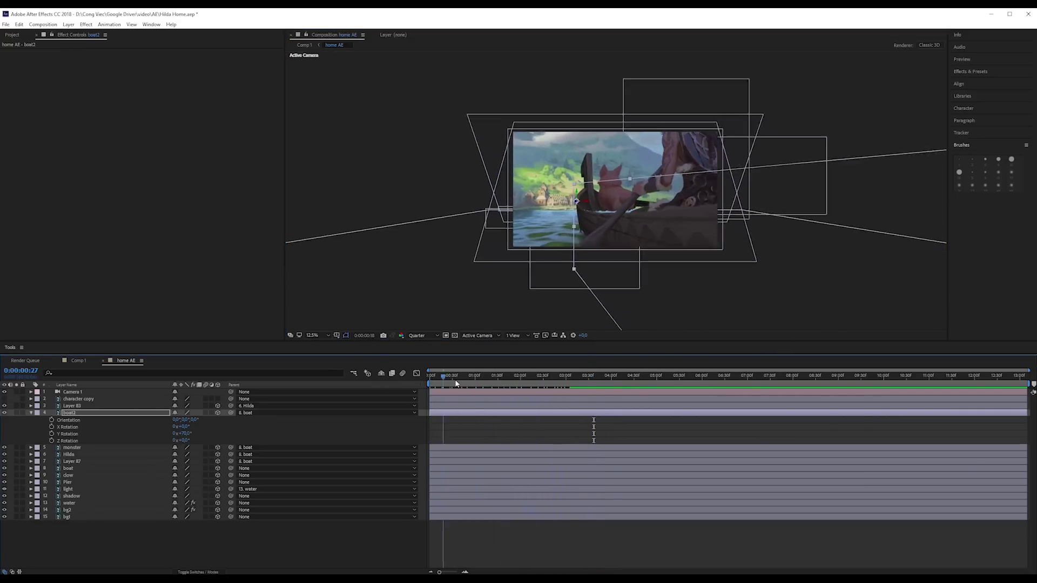
drag(552, 380, 599, 377)
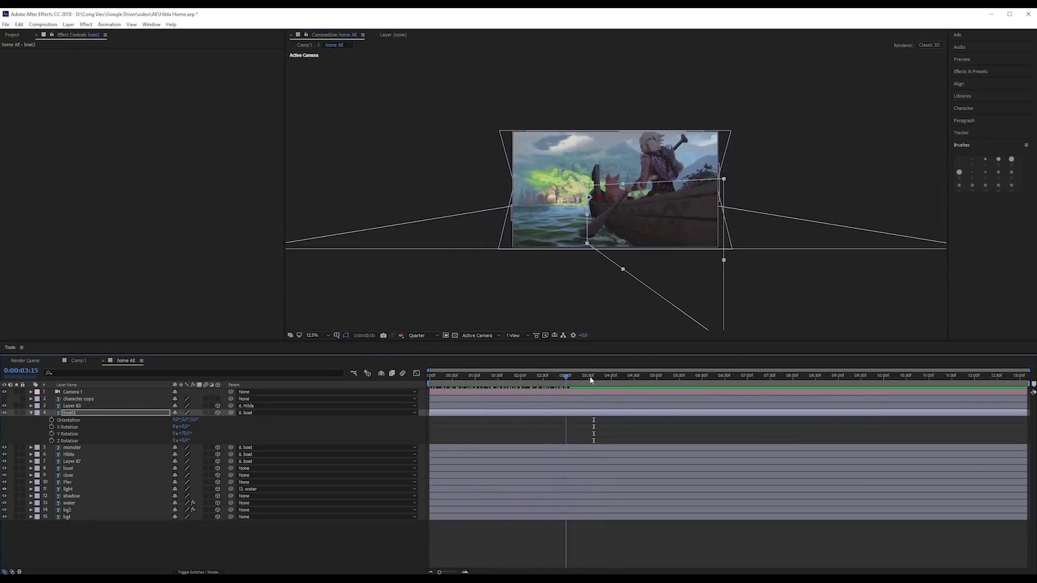
click(86, 24)
mouse_move(151, 118)
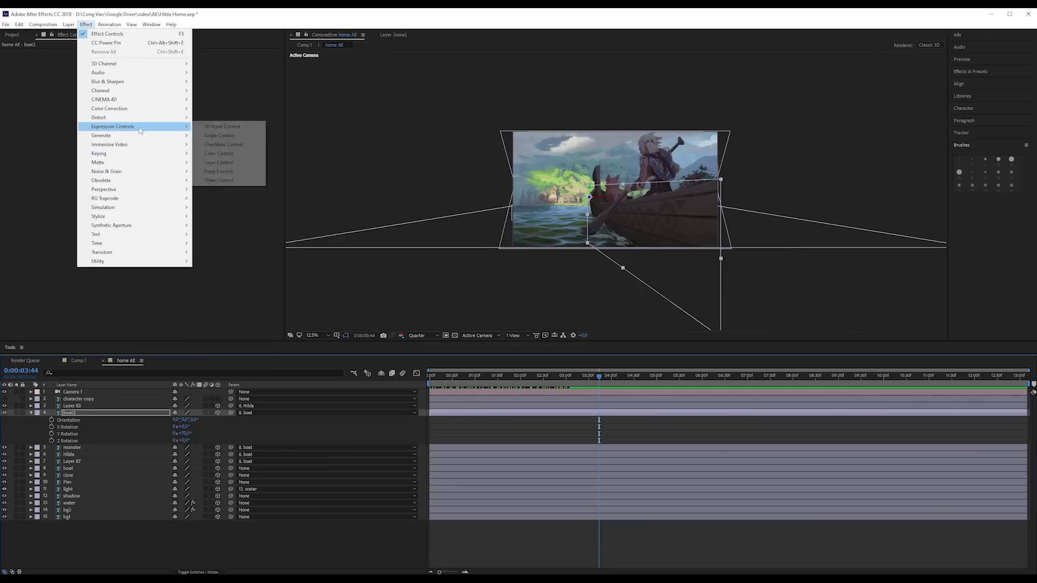
- Apply CC Power Pin to boat2 and raise its bottom-right pin
click(218, 198)
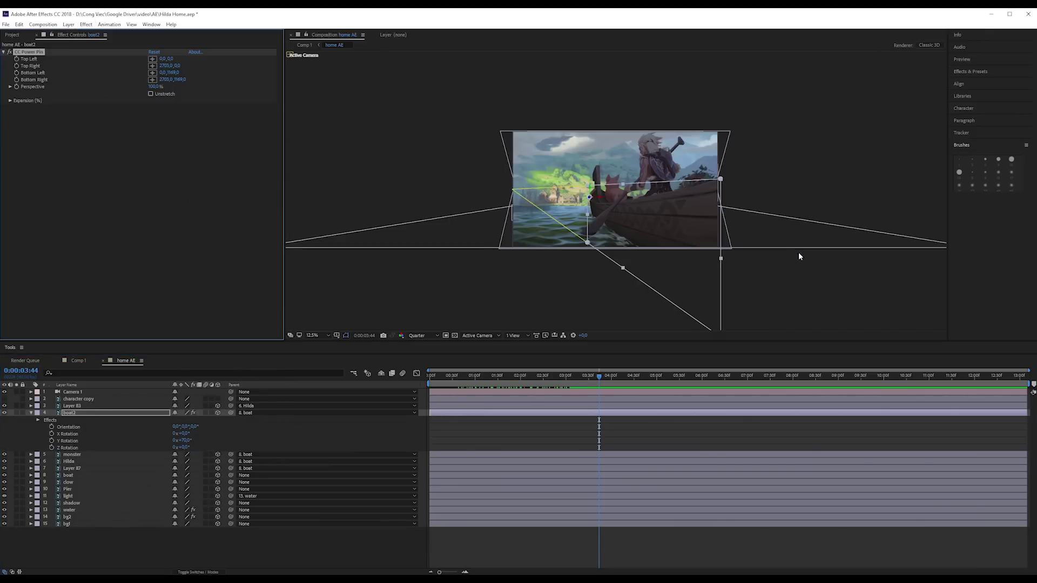
key(comma)
drag(670, 254, 669, 222)
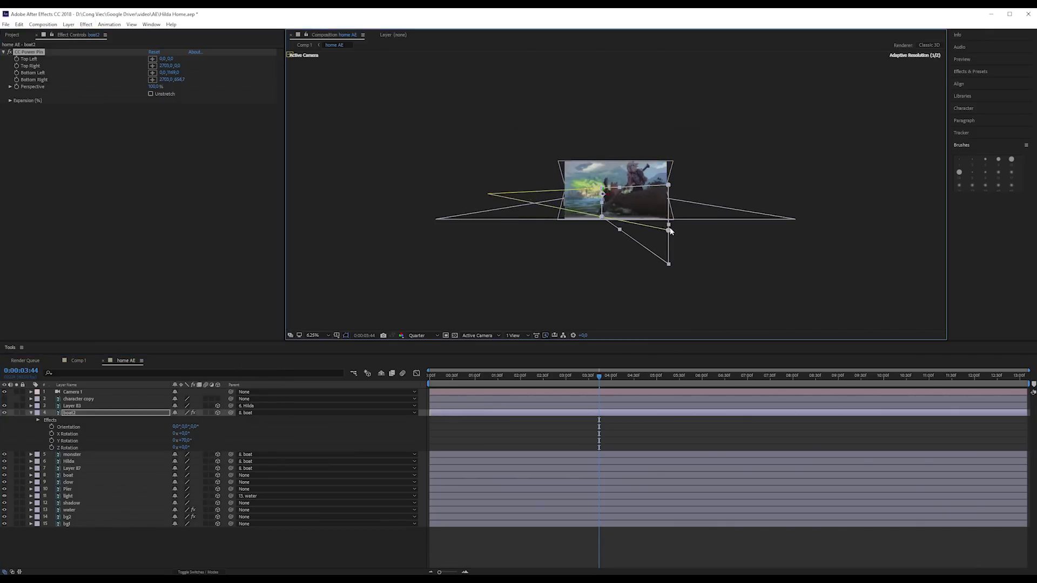
key(period)
key(period)
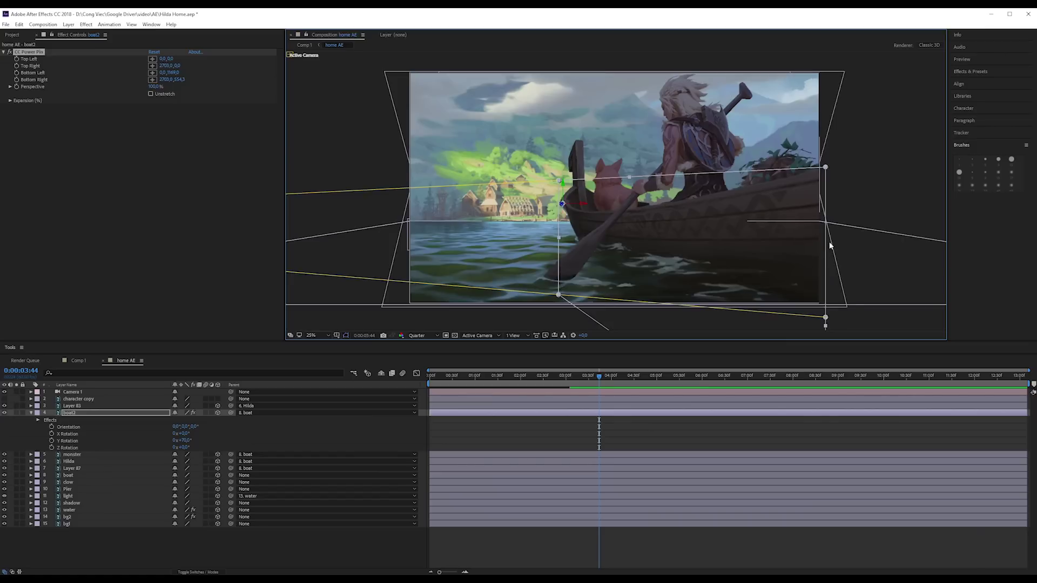
- Fine-tune boat2's top-right and bottom-right pins to tighten the hull's right end
drag(826, 169, 829, 184)
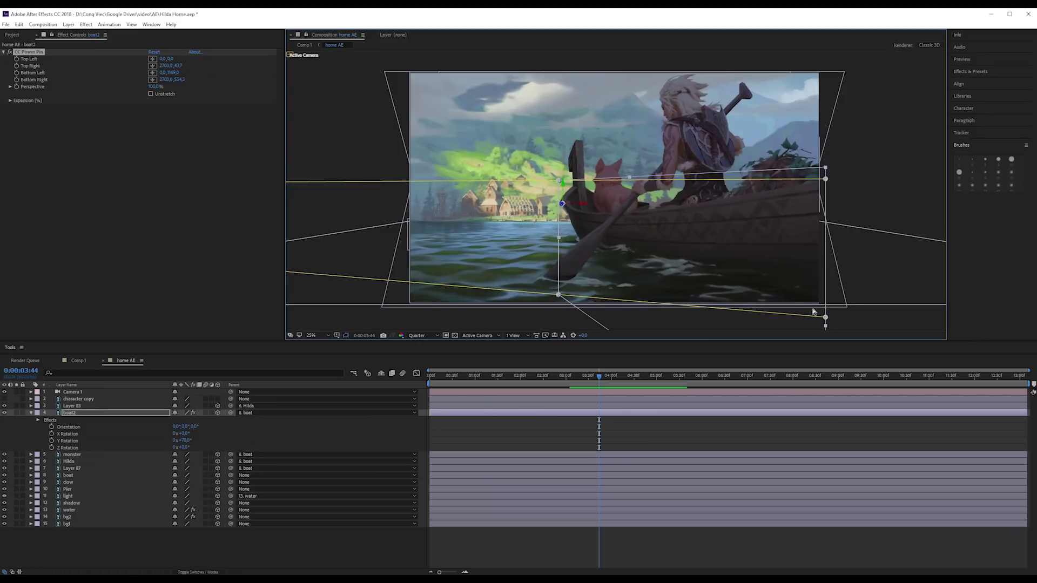
drag(825, 318, 827, 306)
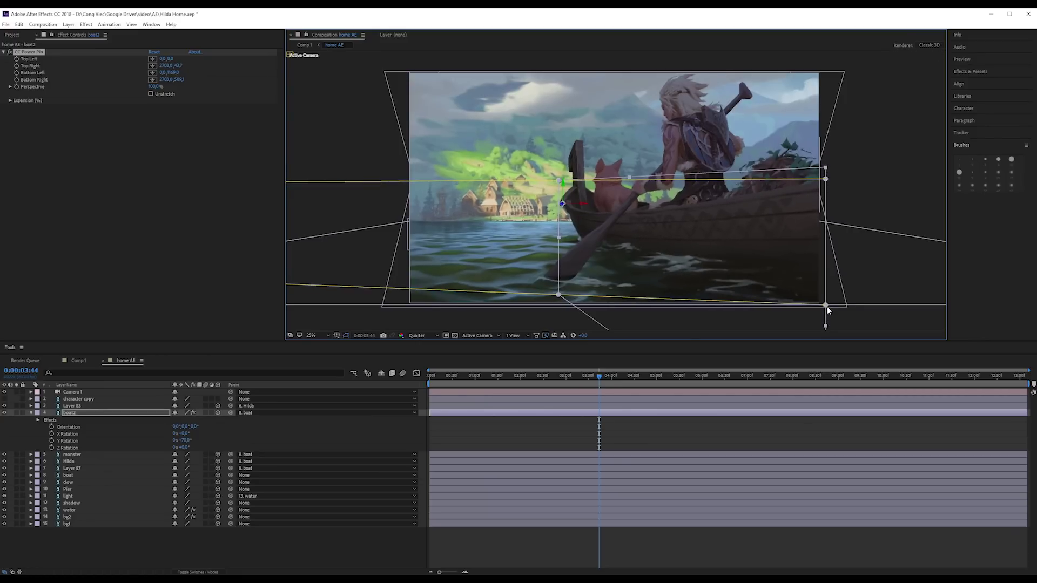
drag(828, 245, 821, 244)
click(602, 375)
drag(578, 376, 395, 374)
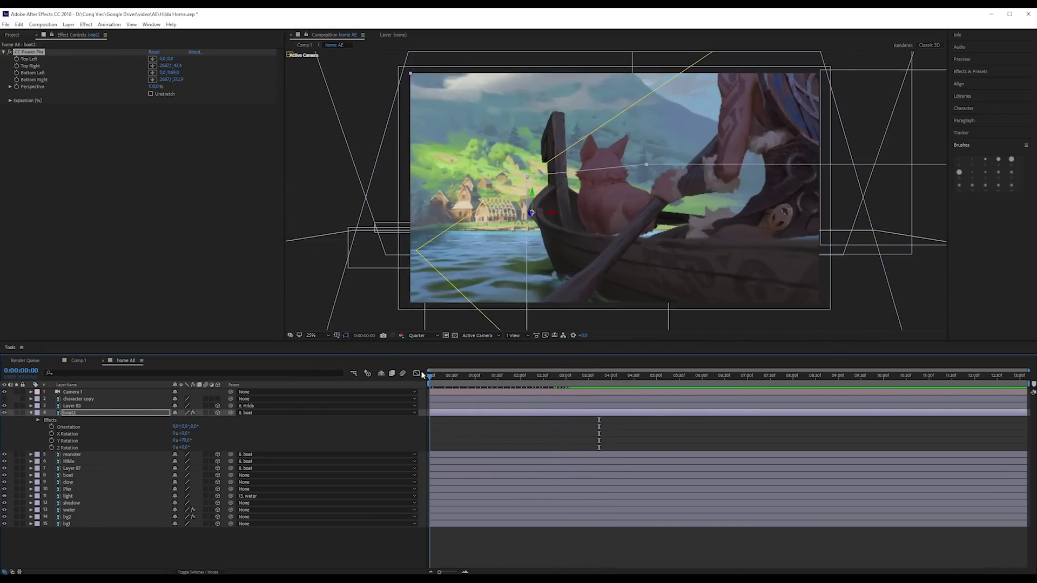
- Increase boat2's Y Rotation and lower its Position X to shift it slightly left
click(437, 242)
scroll(436, 242, up, 2)
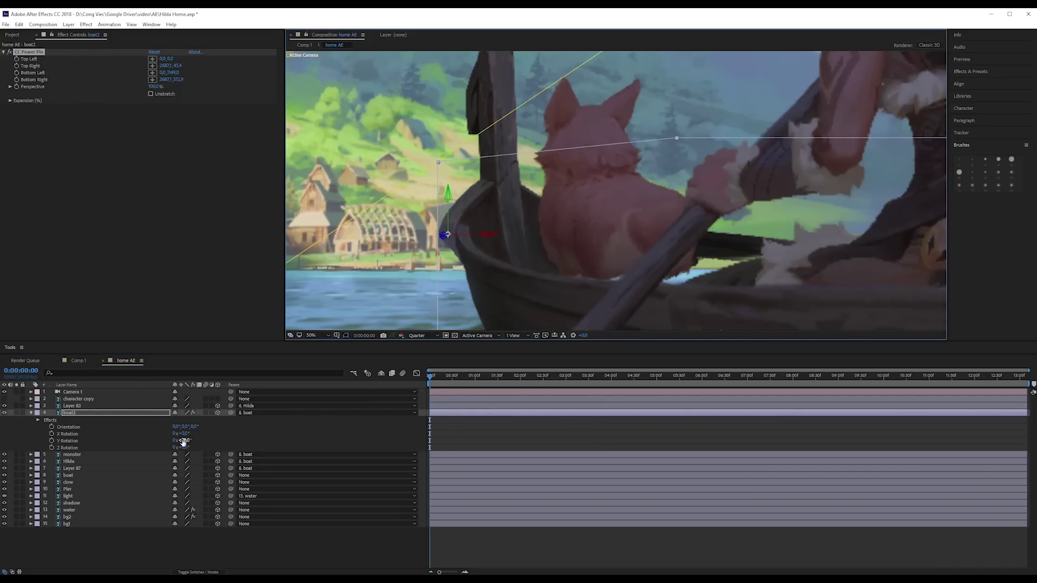
mouse_move(182, 440)
mouse_down()
mouse_move(193, 440)
mouse_move(183, 441)
mouse_up()
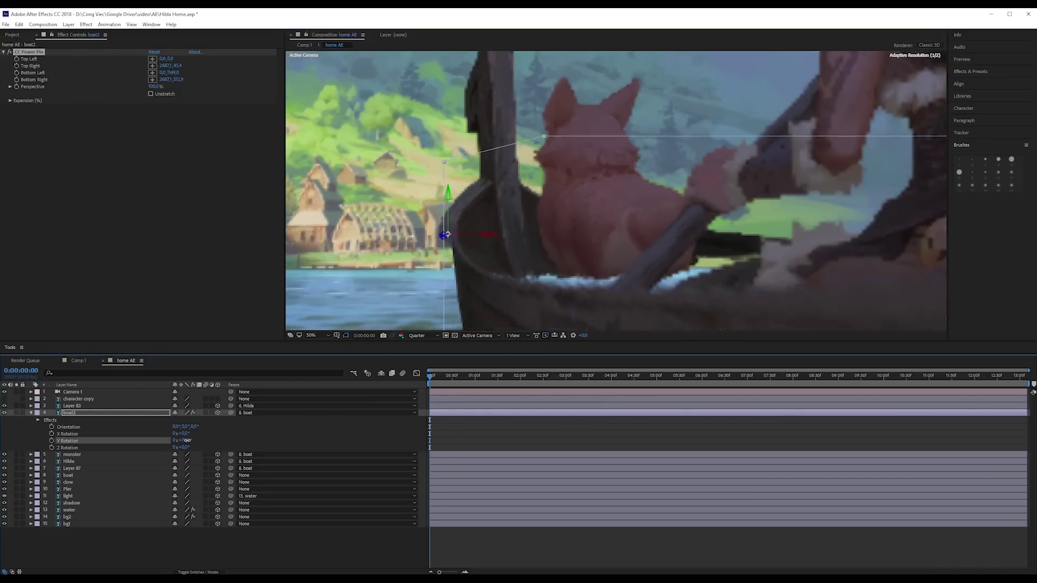
click(35, 417)
click(35, 421)
drag(187, 441, 196, 442)
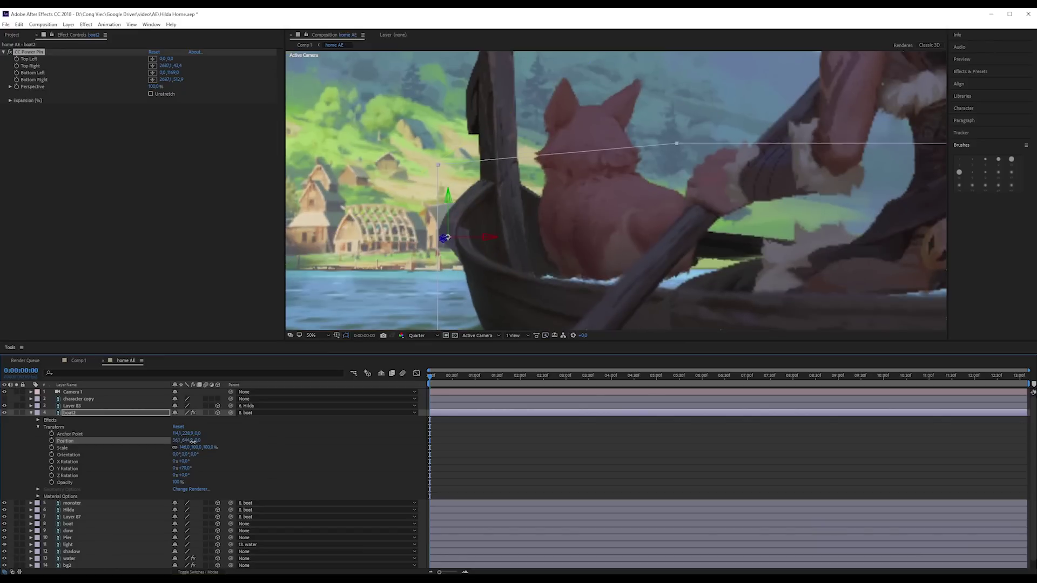
drag(176, 441, 158, 447)
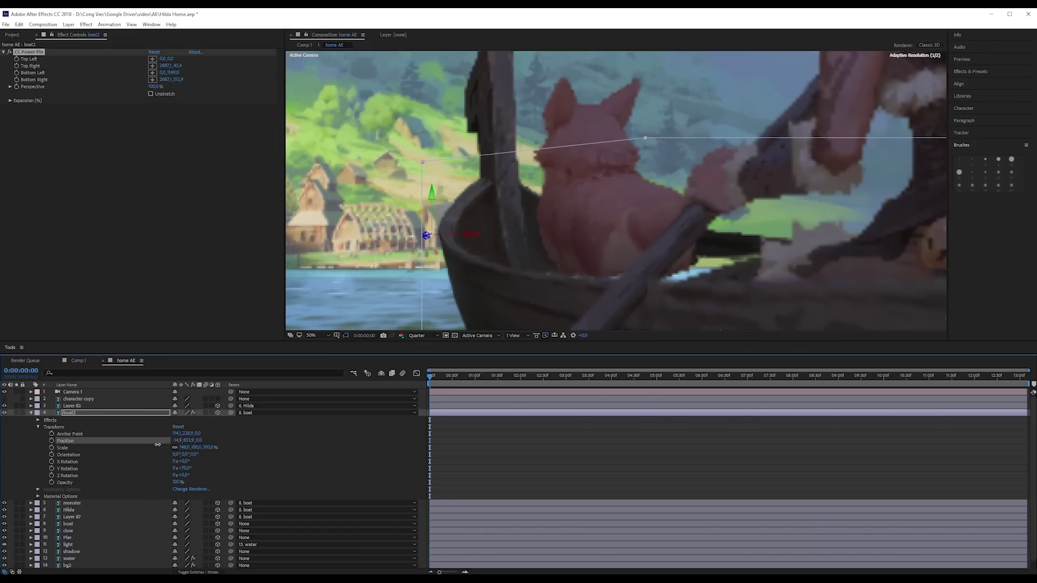
- Preview the camera push-in at 25% view, then collapse boat2's properties
drag(433, 380, 460, 385)
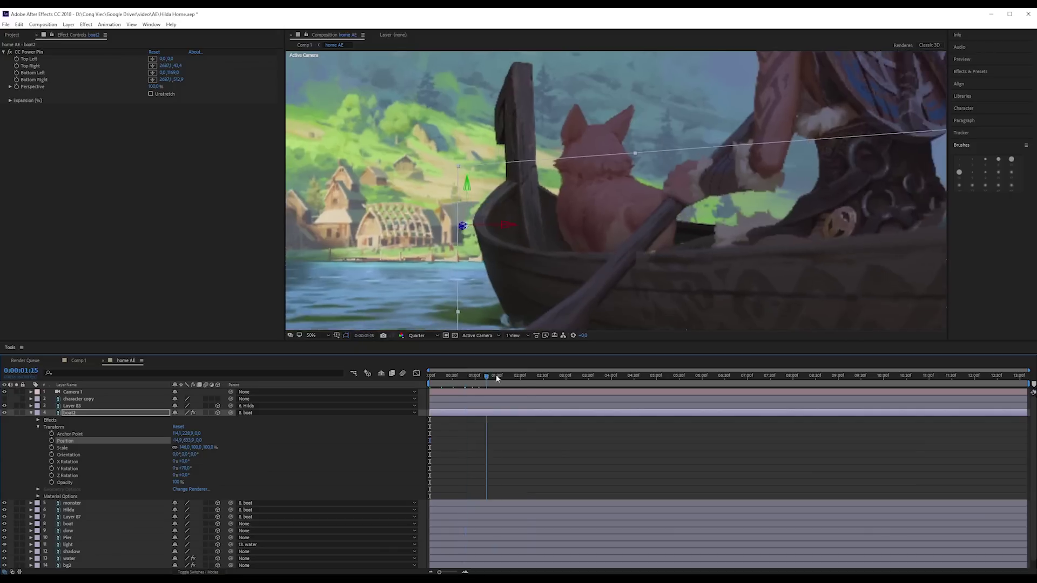
key(space)
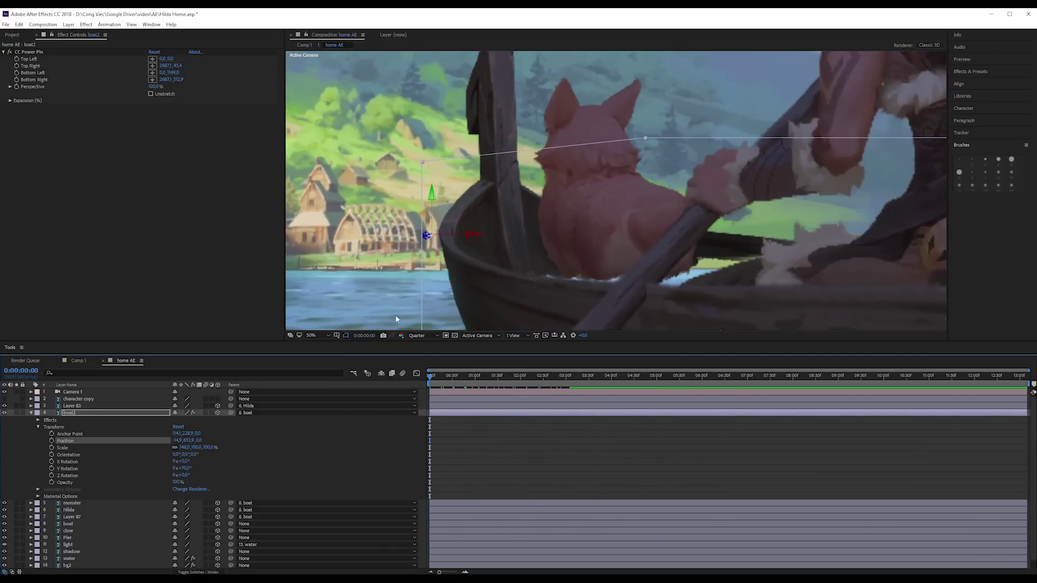
key(comma)
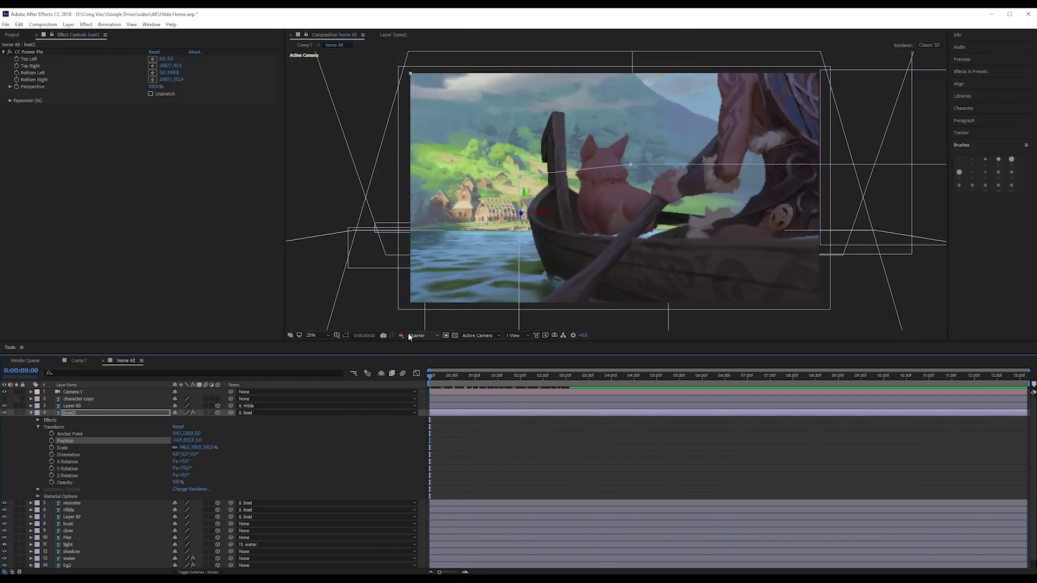
drag(430, 380, 655, 384)
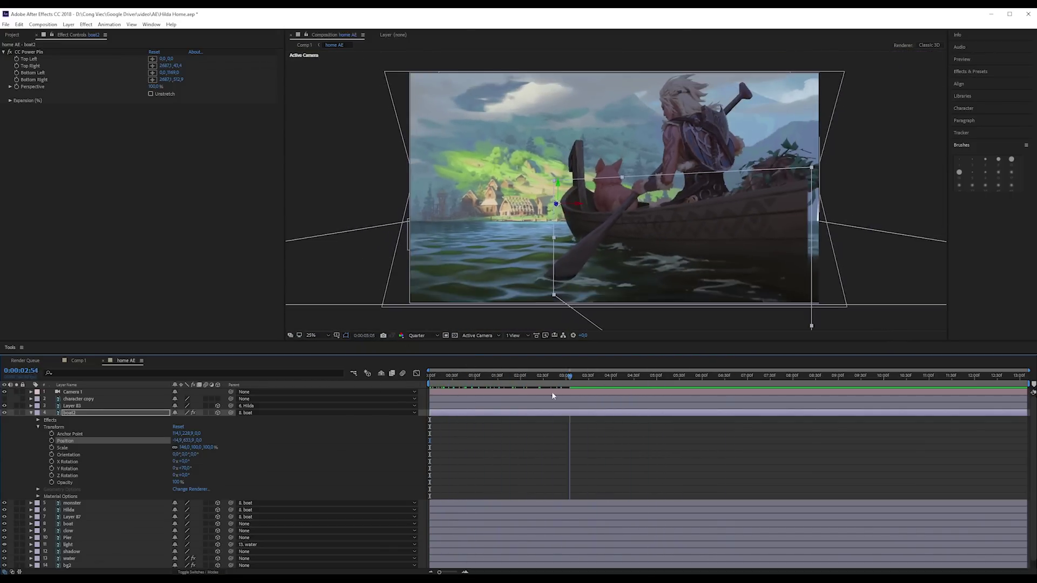
key(space)
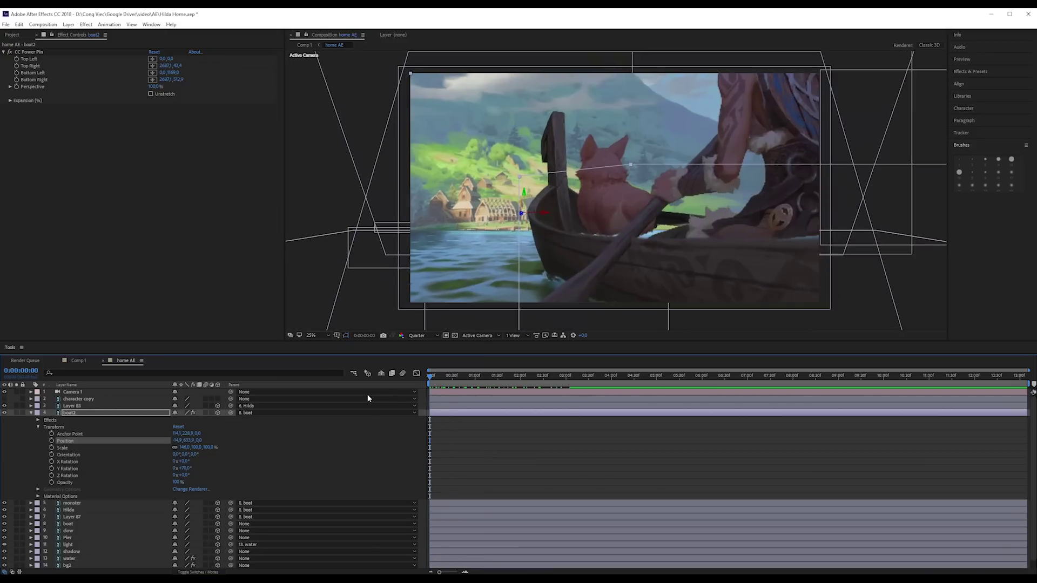
key(space)
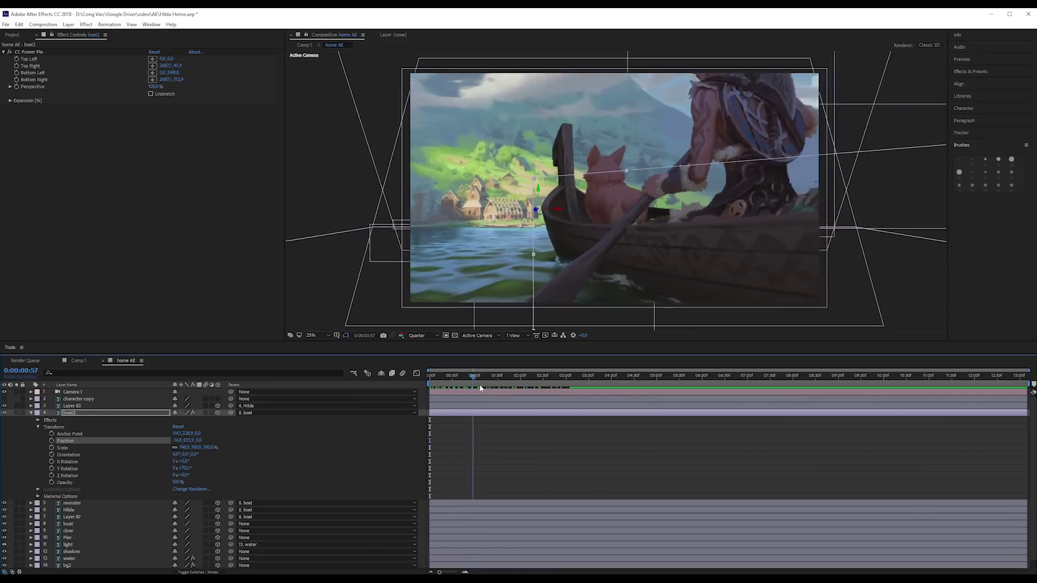
mouse_move(544, 405)
mouse_down()
mouse_move(537, 414)
mouse_move(508, 399)
mouse_move(382, 404)
mouse_up()
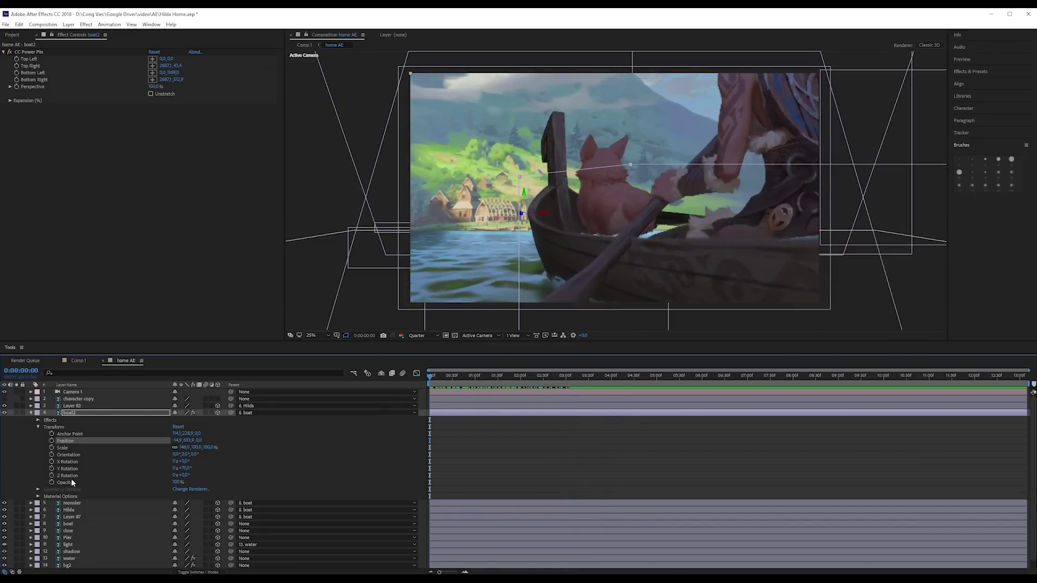
drag(428, 377, 383, 377)
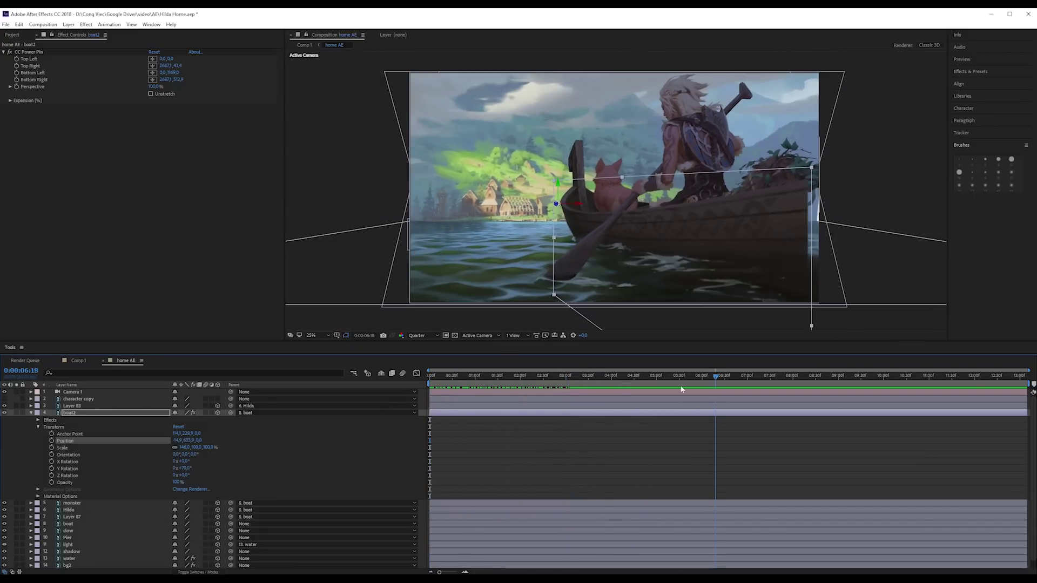
key(ctrl+grave)
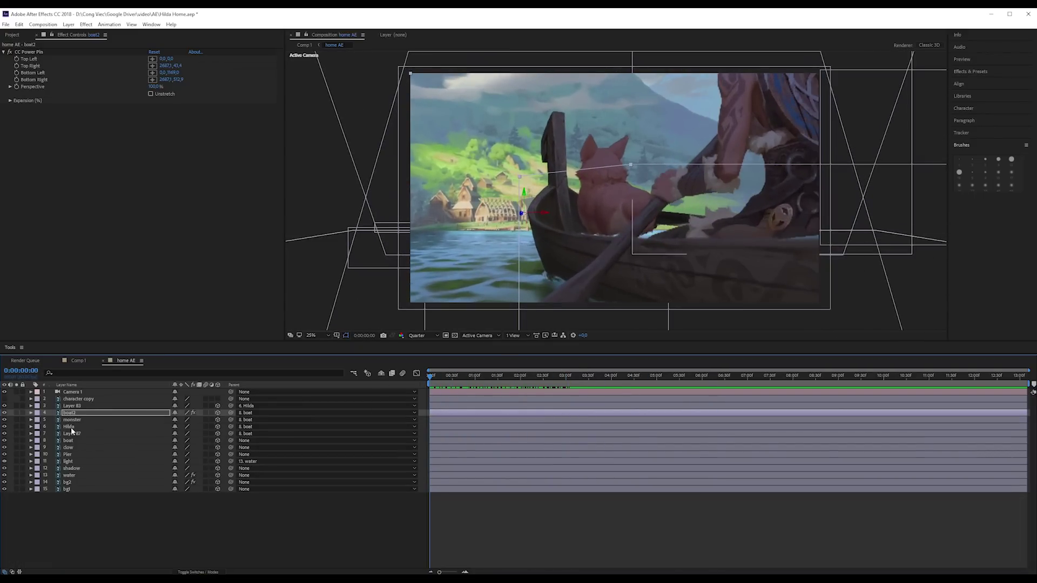
- Fine-tune the boat layer's height with its rider and fox, then preview the camera move
click(72, 442)
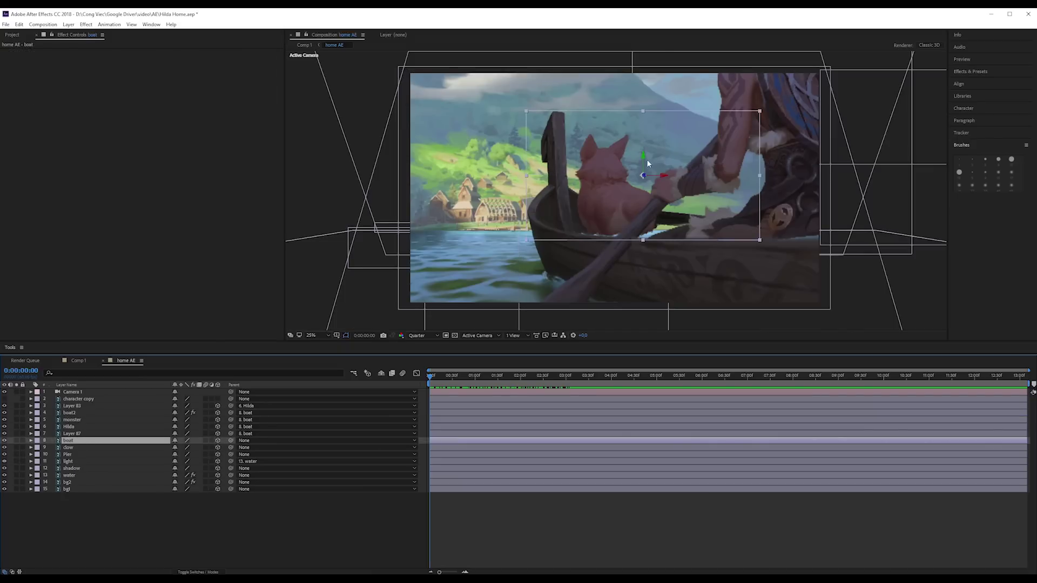
drag(643, 154, 643, 152)
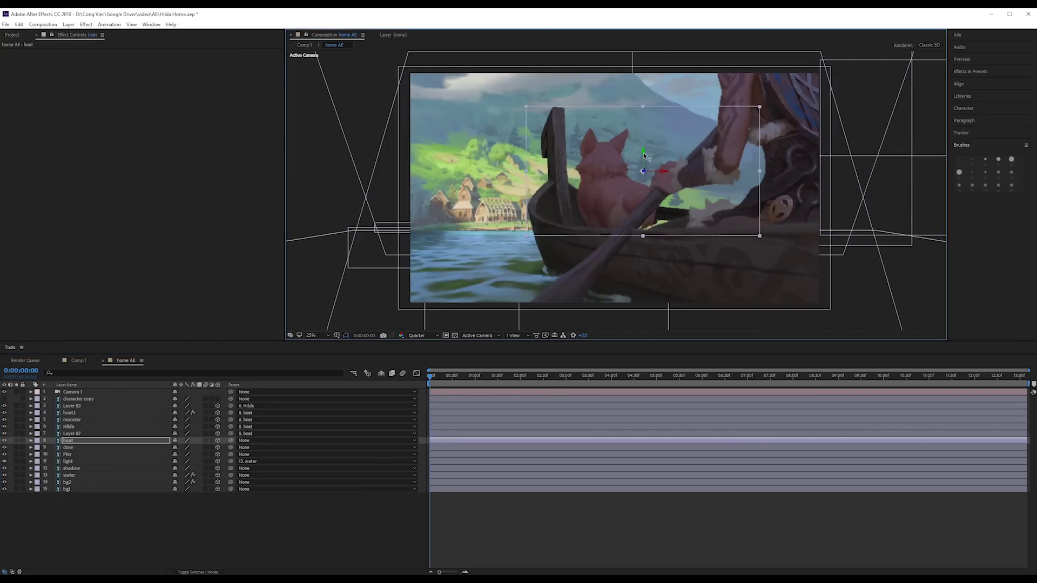
mouse_move(430, 375)
mouse_down()
mouse_move(513, 378)
mouse_move(397, 373)
mouse_up()
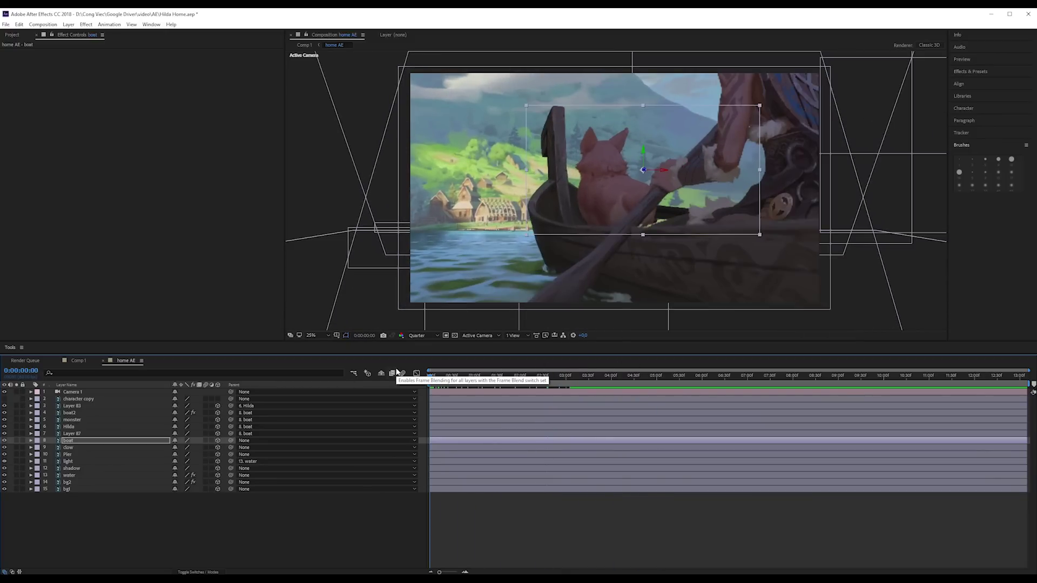
drag(643, 148, 646, 155)
key(shift+Up)
key(shift+Up)
key(shift+Down)
key(shift+Down)
key(space)
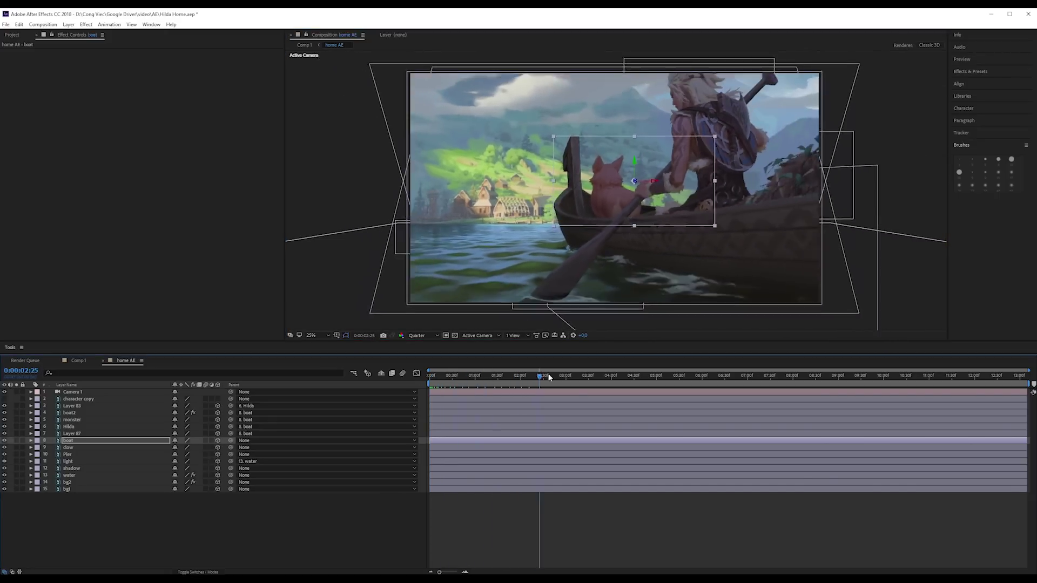
key(space)
drag(431, 377, 614, 383)
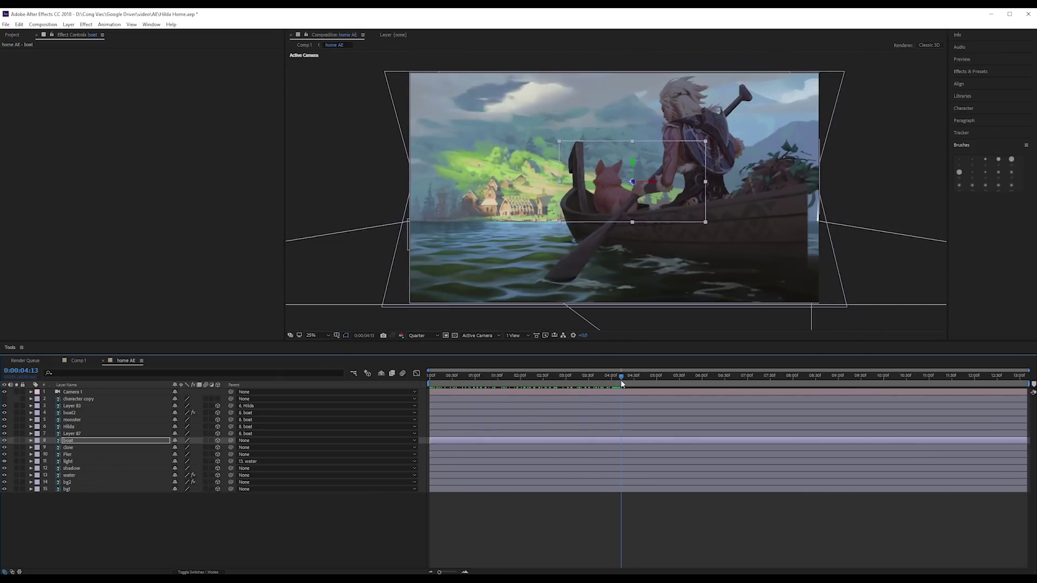
- Stretch boat2's right Power Pin edge further right and check it mid-move
click(798, 276)
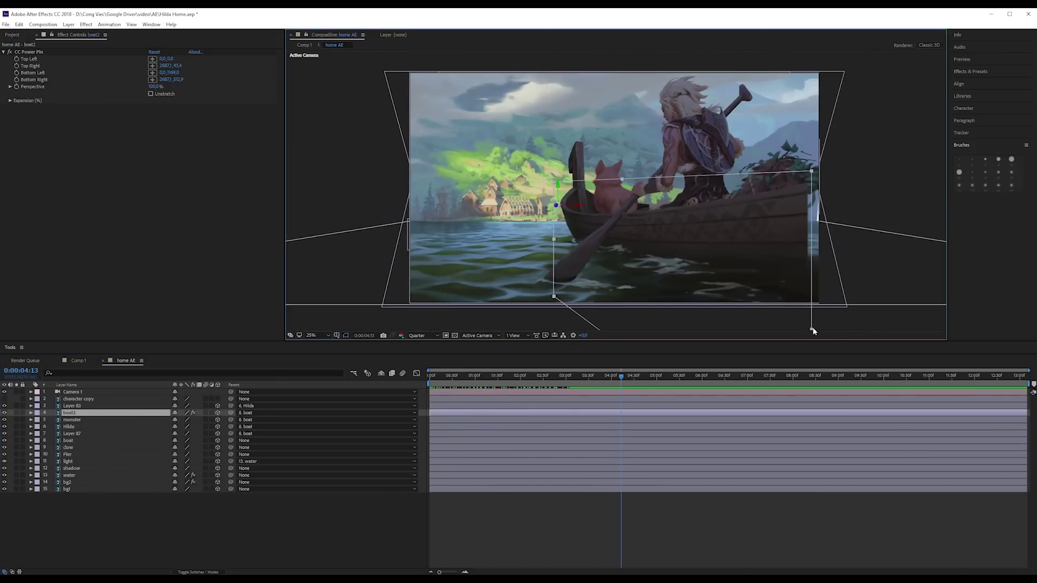
drag(812, 327, 827, 327)
click(634, 377)
mouse_move(578, 379)
mouse_down()
mouse_move(416, 375)
mouse_move(589, 371)
mouse_up()
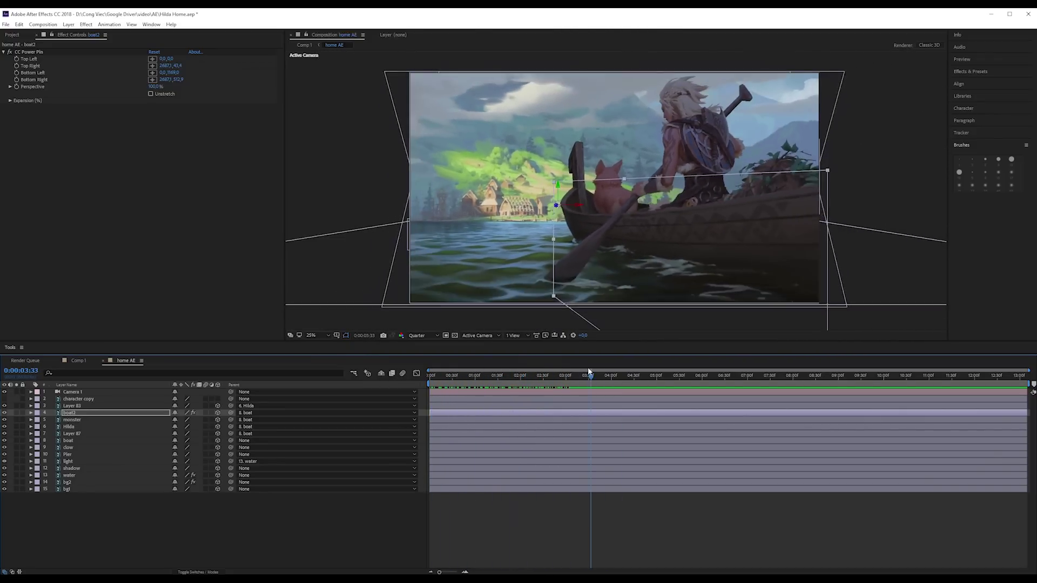
drag(589, 371, 379, 377)
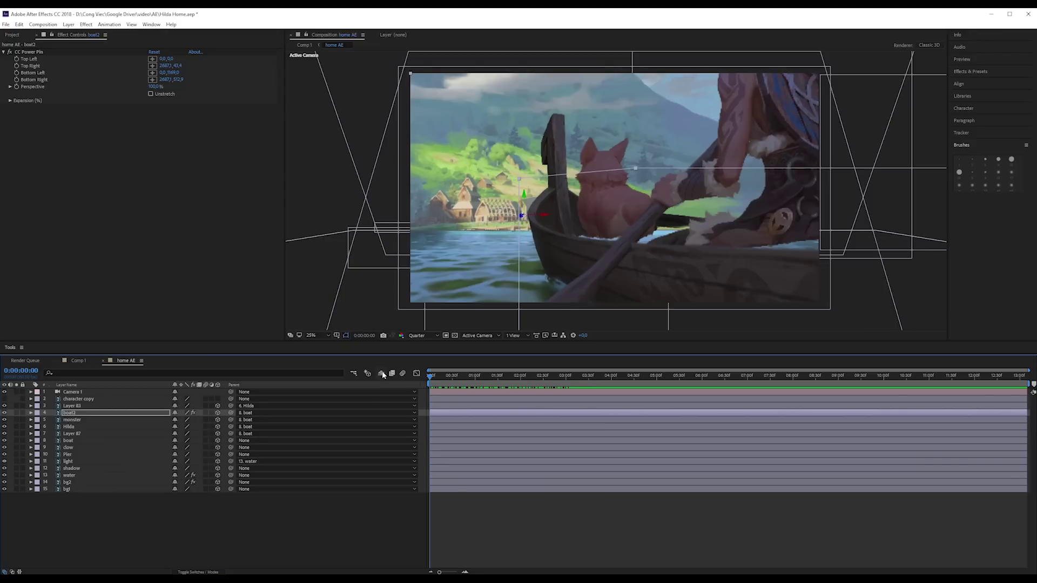
- Keyframe Camera 1's Point of Interest at 3:05 in its Transform properties
click(31, 392)
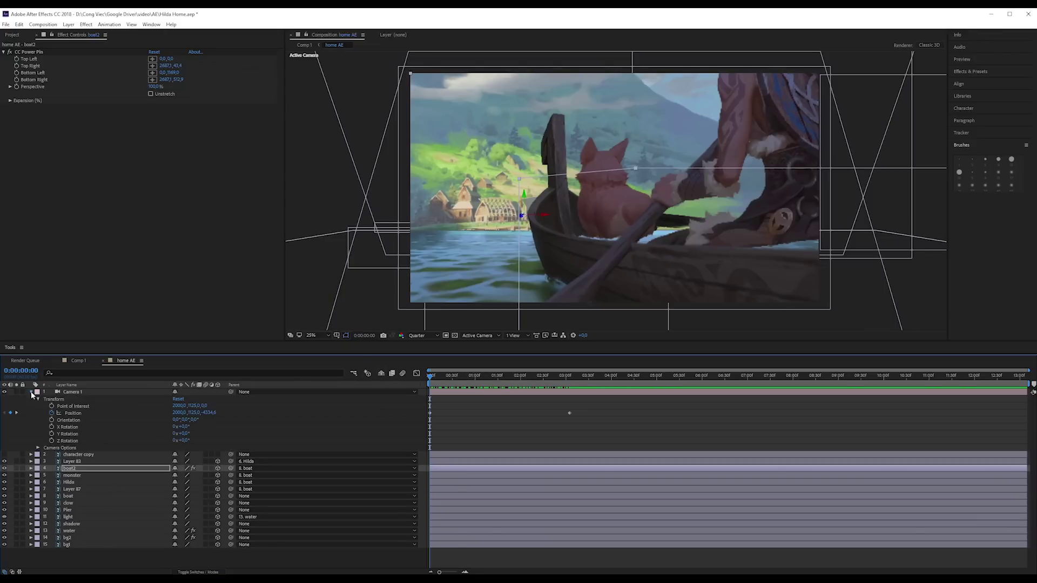
click(135, 407)
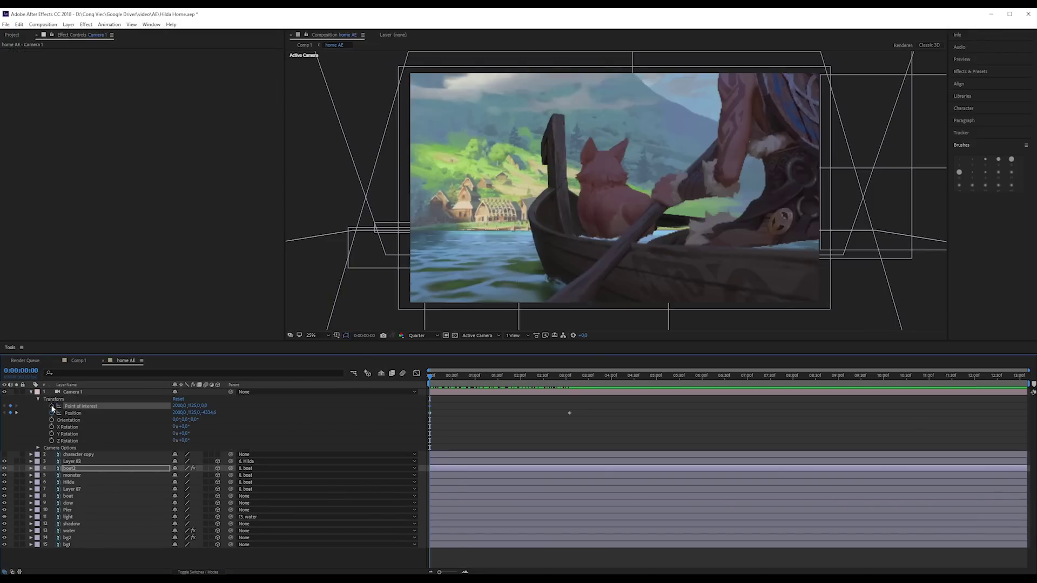
key(space)
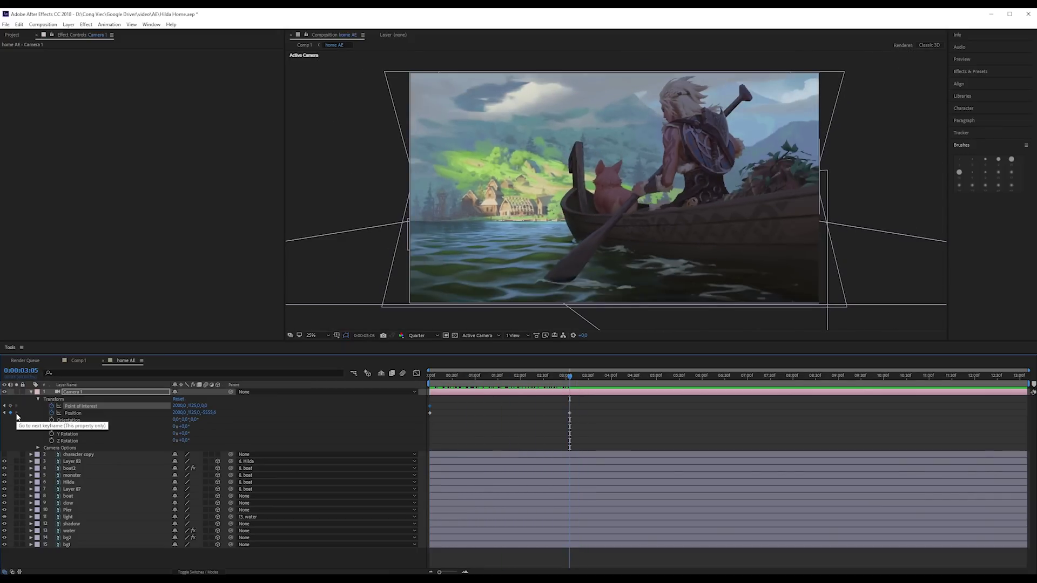
click(11, 405)
- At 0:00, lower Camera 1's Point of Interest and Position X values, then preview the push-in
click(4, 405)
mouse_move(176, 406)
mouse_down()
mouse_move(203, 406)
mouse_move(22, 406)
mouse_up()
drag(187, 412, 19, 410)
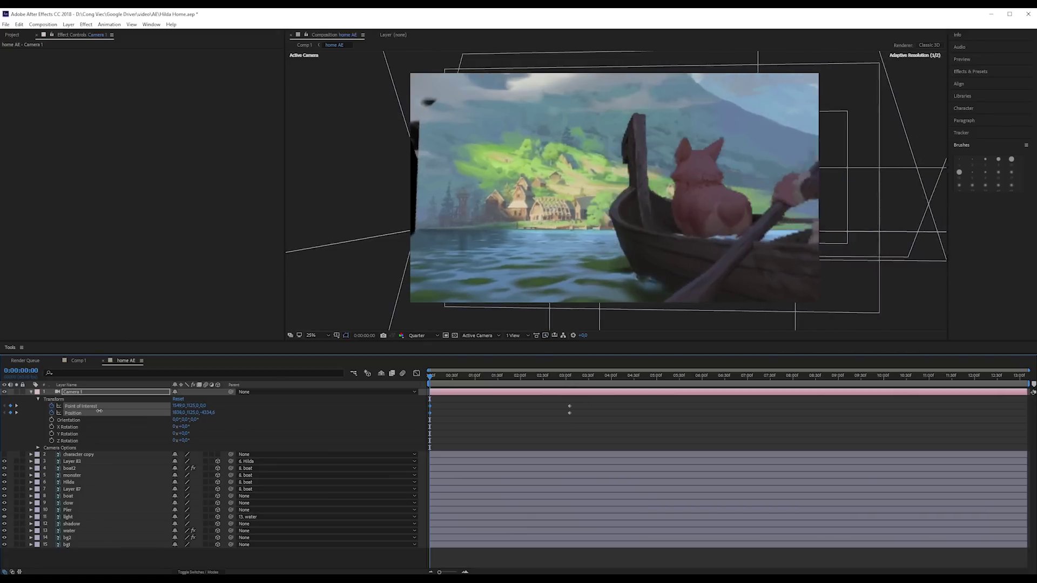
drag(186, 413, 165, 415)
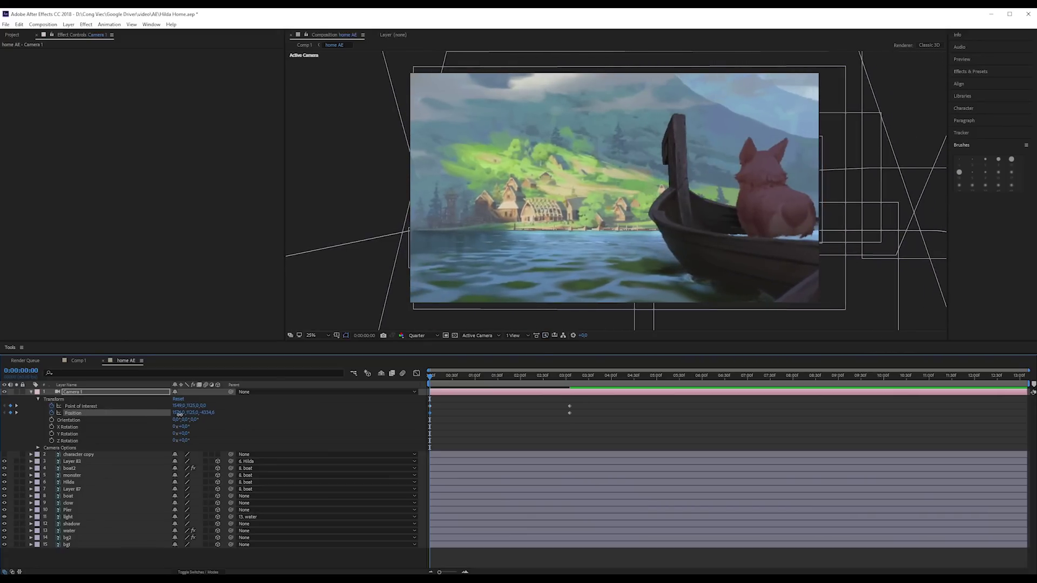
mouse_move(430, 377)
mouse_down()
mouse_move(508, 378)
mouse_move(449, 377)
mouse_up()
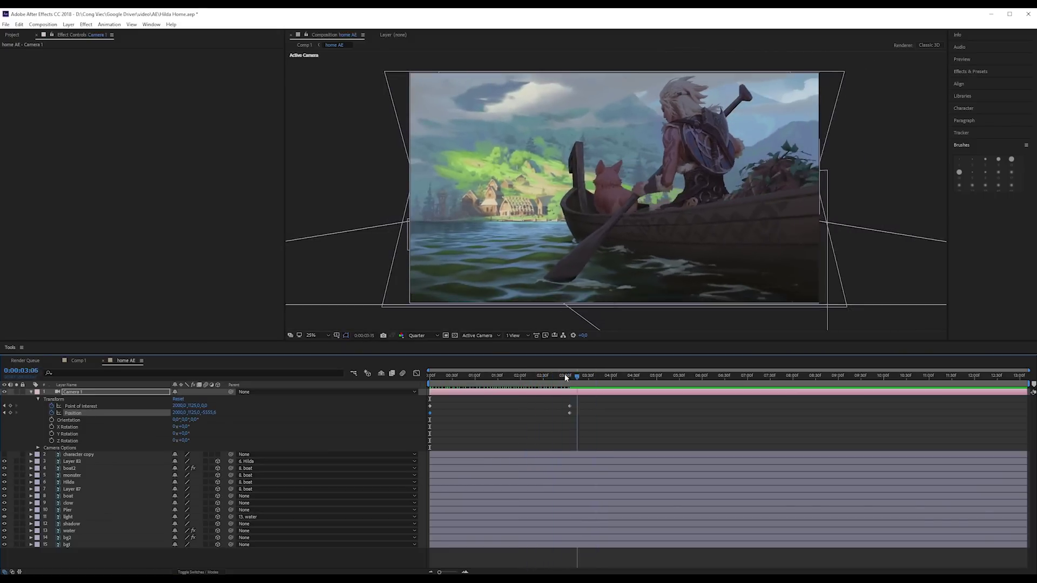
key(space)
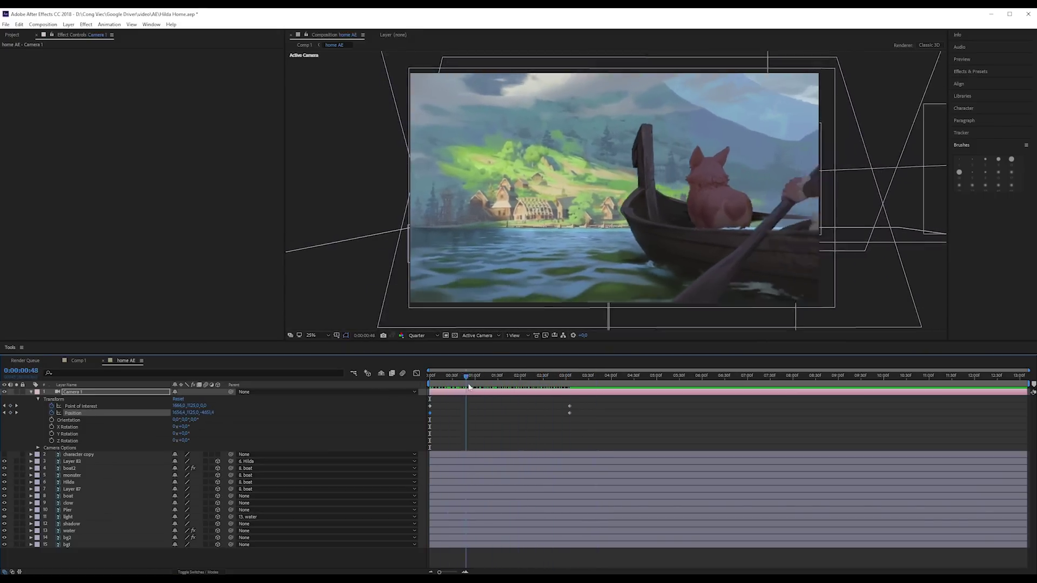
mouse_move(534, 392)
mouse_down()
mouse_move(565, 415)
mouse_move(446, 426)
mouse_move(389, 409)
mouse_up()
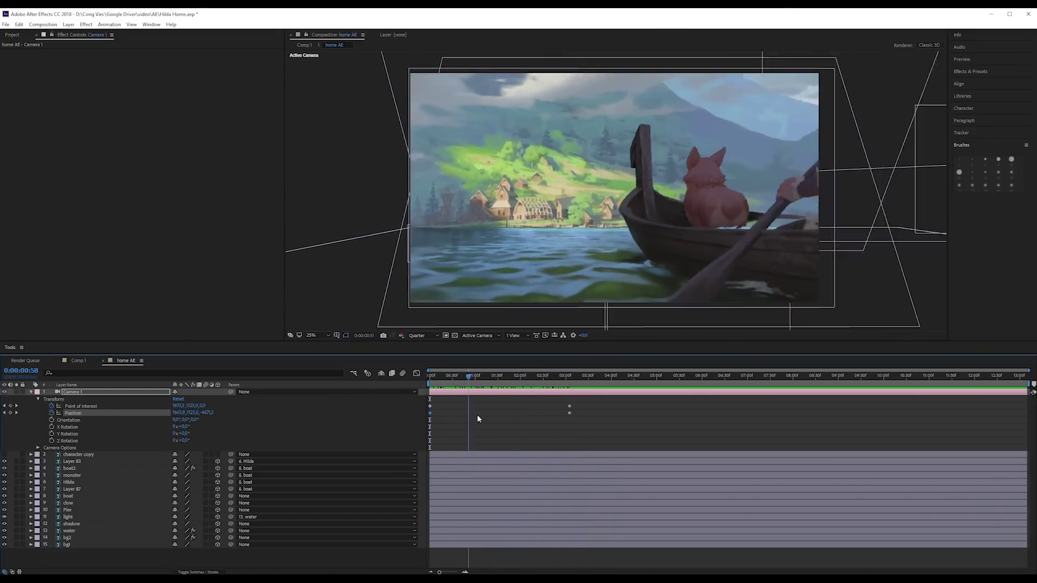